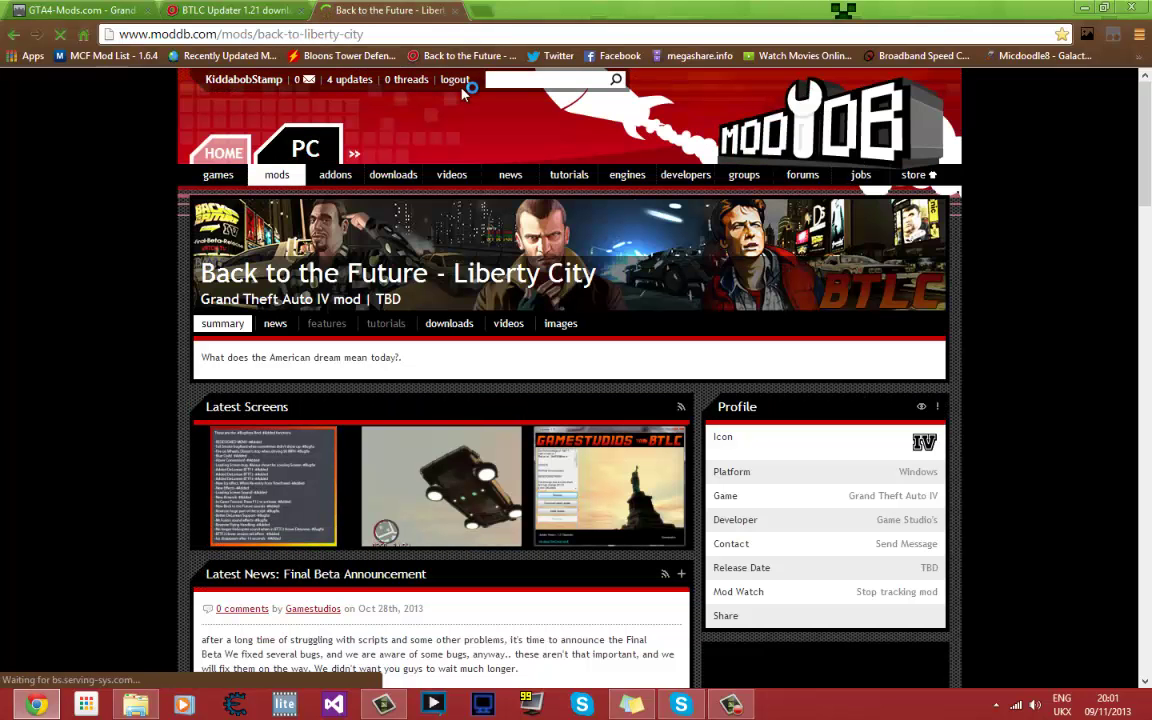
# Look through the Back to the Future - Liberty City mod page, including its news, latest video, PC downloads and comments.
pyautogui.scroll(-3, 978, 316)
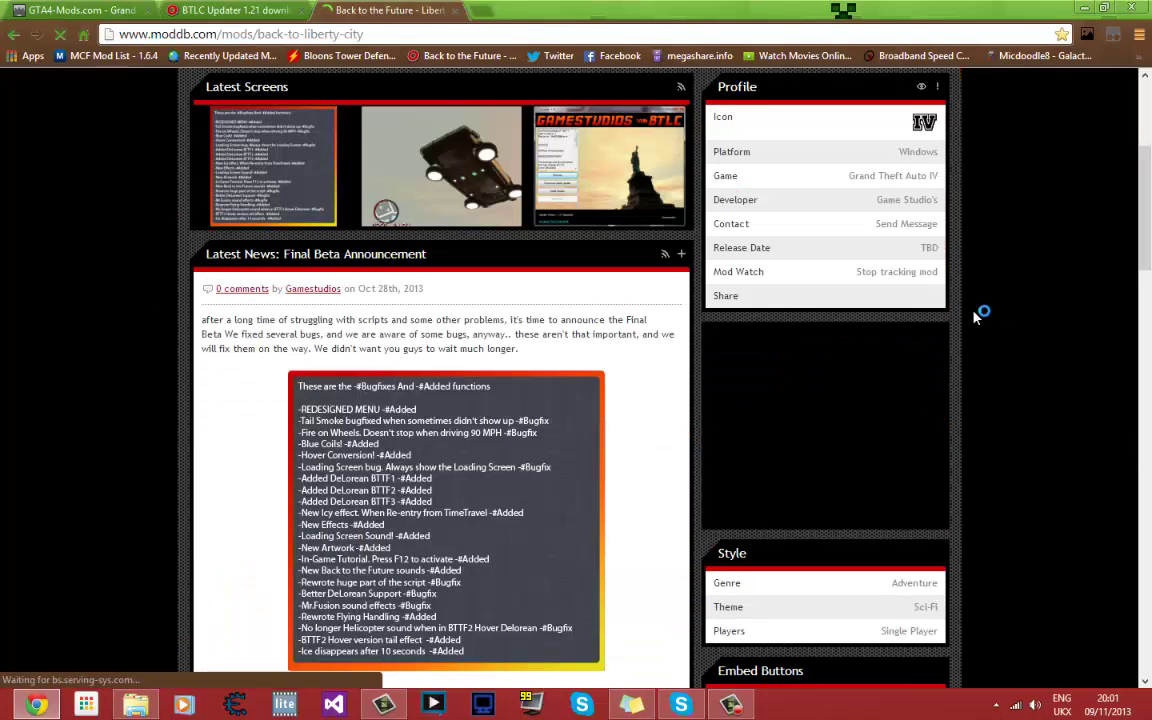
pyautogui.scroll(3, 992, 314)
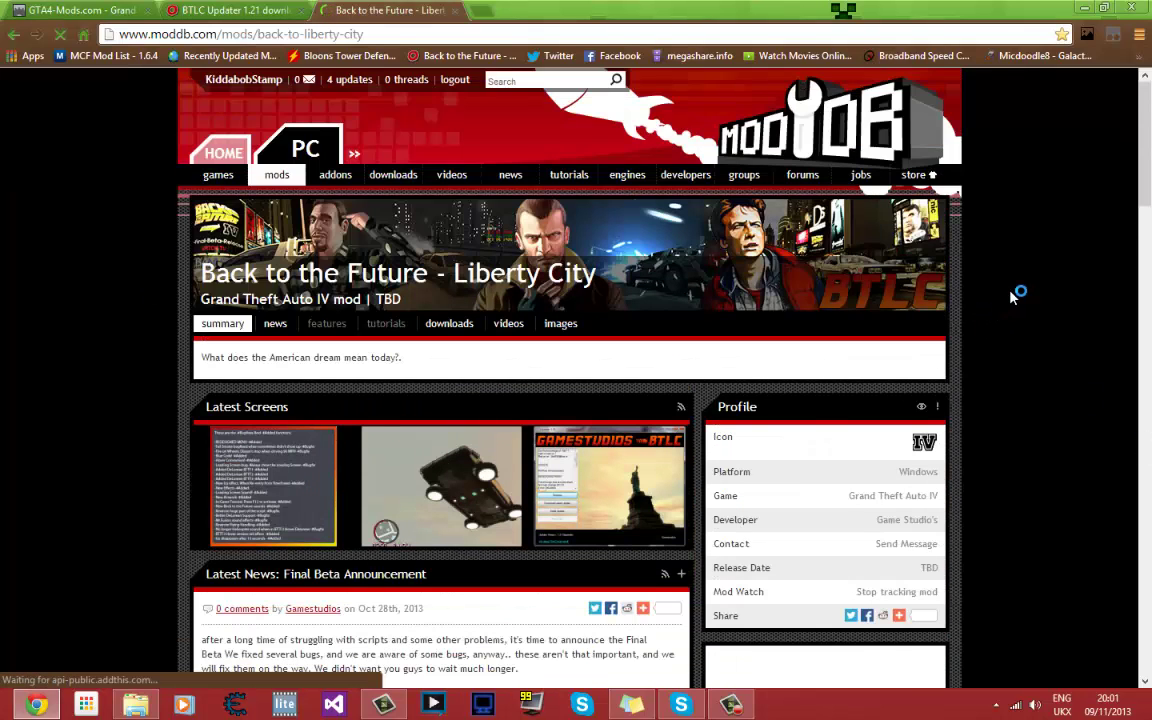
pyautogui.scroll(-10, 1012, 296)
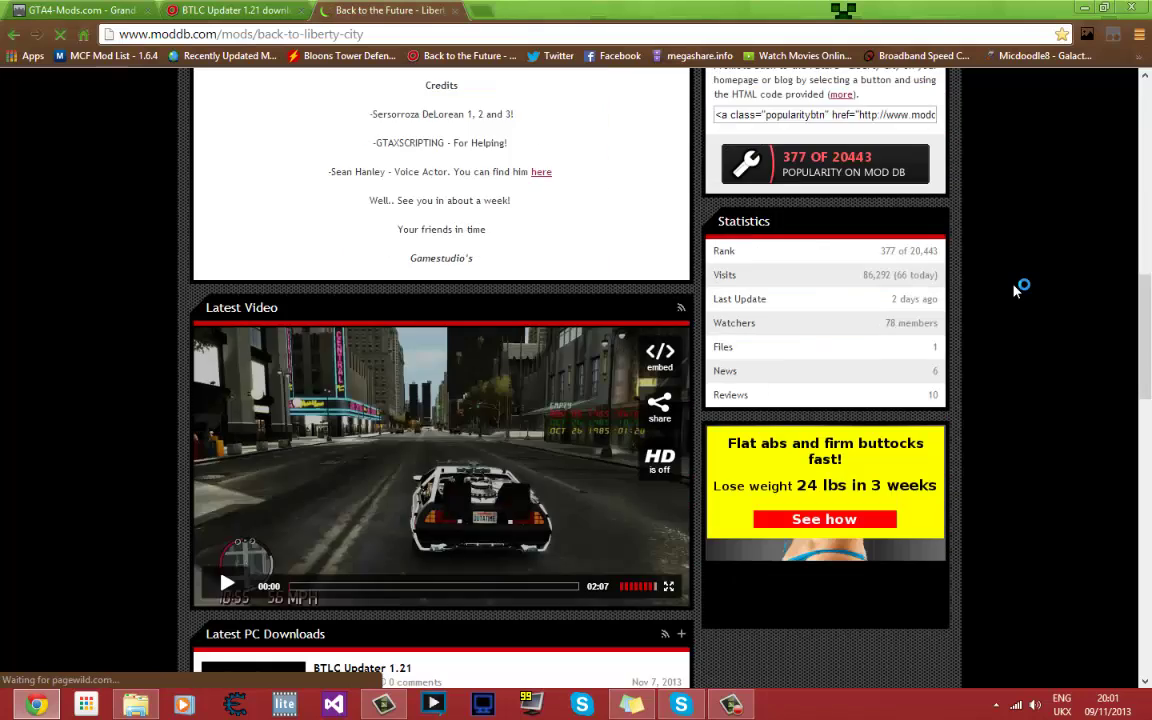
pyautogui.scroll(-2, 1013, 290)
pyautogui.scroll(2, 424, 265)
pyautogui.scroll(-2, 71, 333)
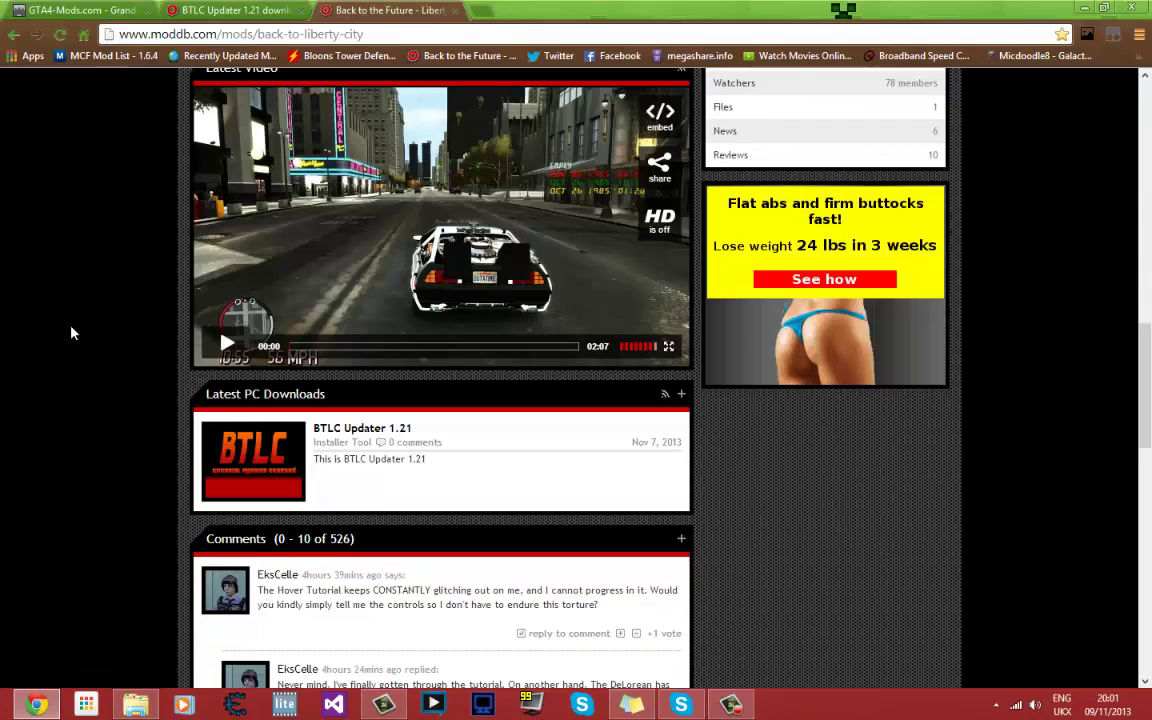
pyautogui.scroll(2, 55, 320)
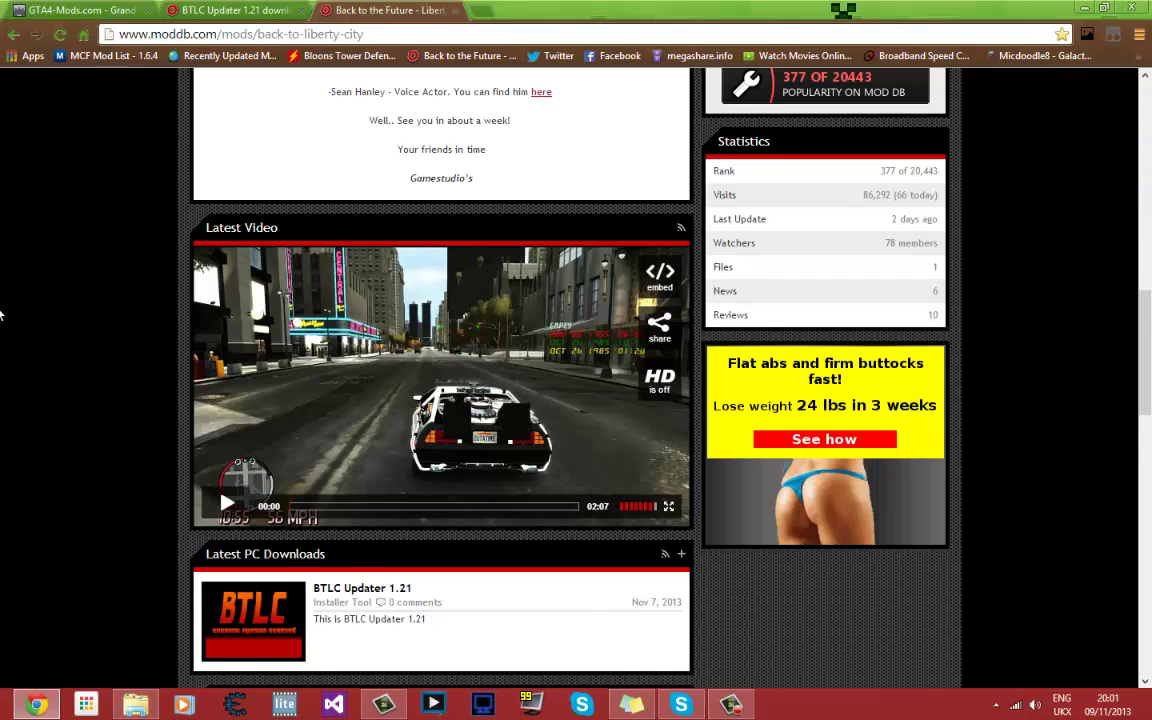
pyautogui.scroll(-8, 73, 259)
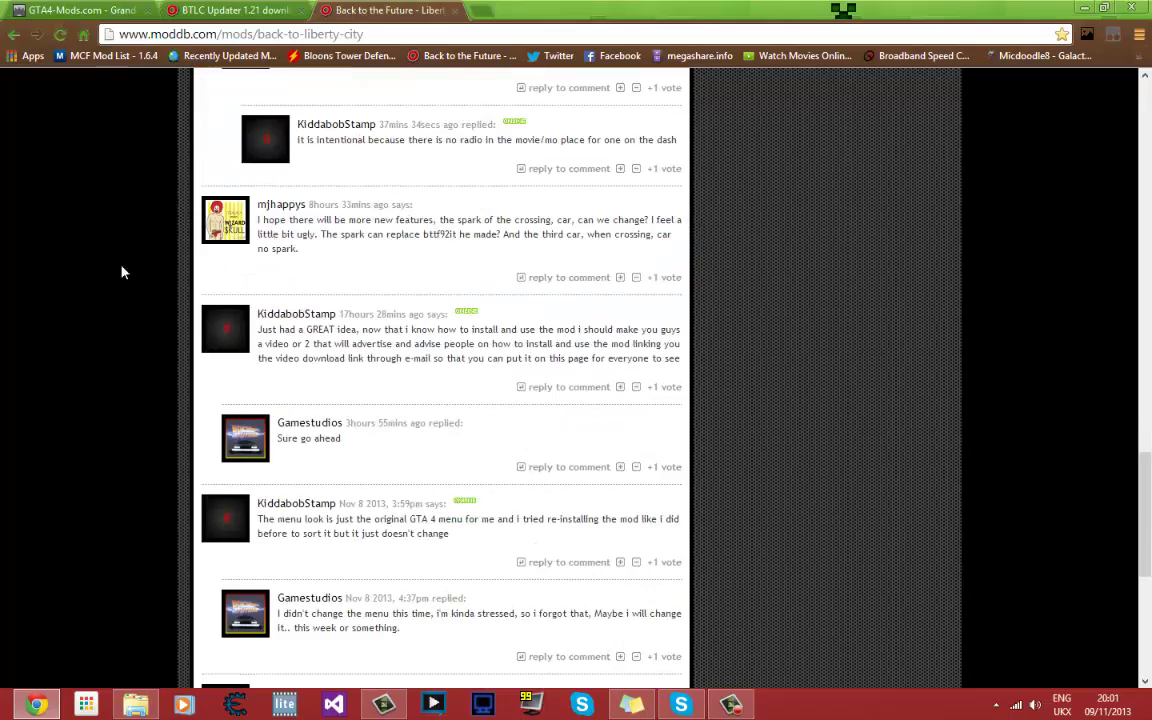
pyautogui.scroll(-5, 60, 310)
pyautogui.scroll(4, 45, 329)
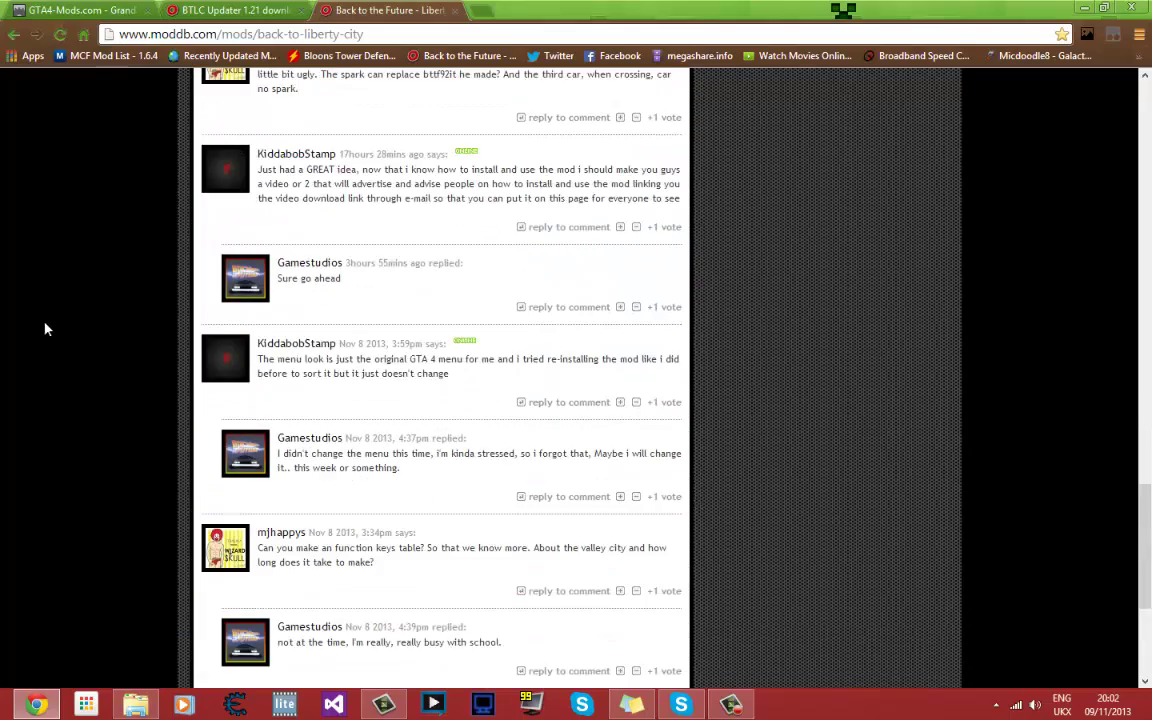
pyautogui.scroll(8, 73, 292)
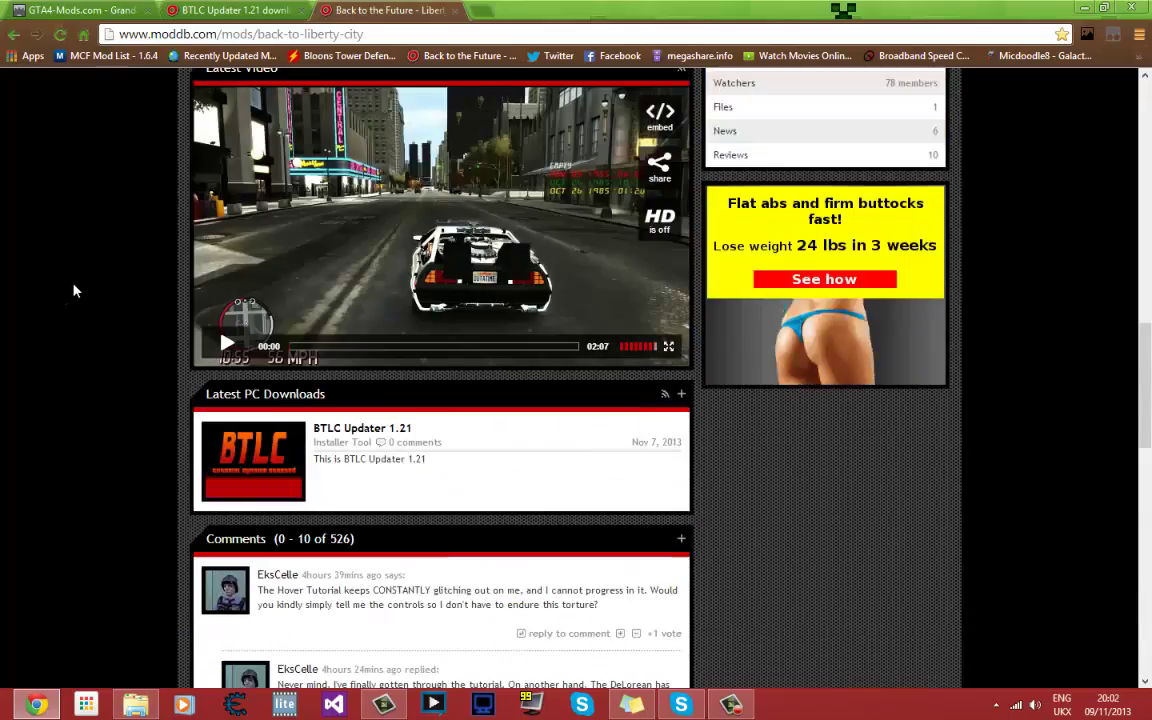
pyautogui.scroll(-2, 80, 290)
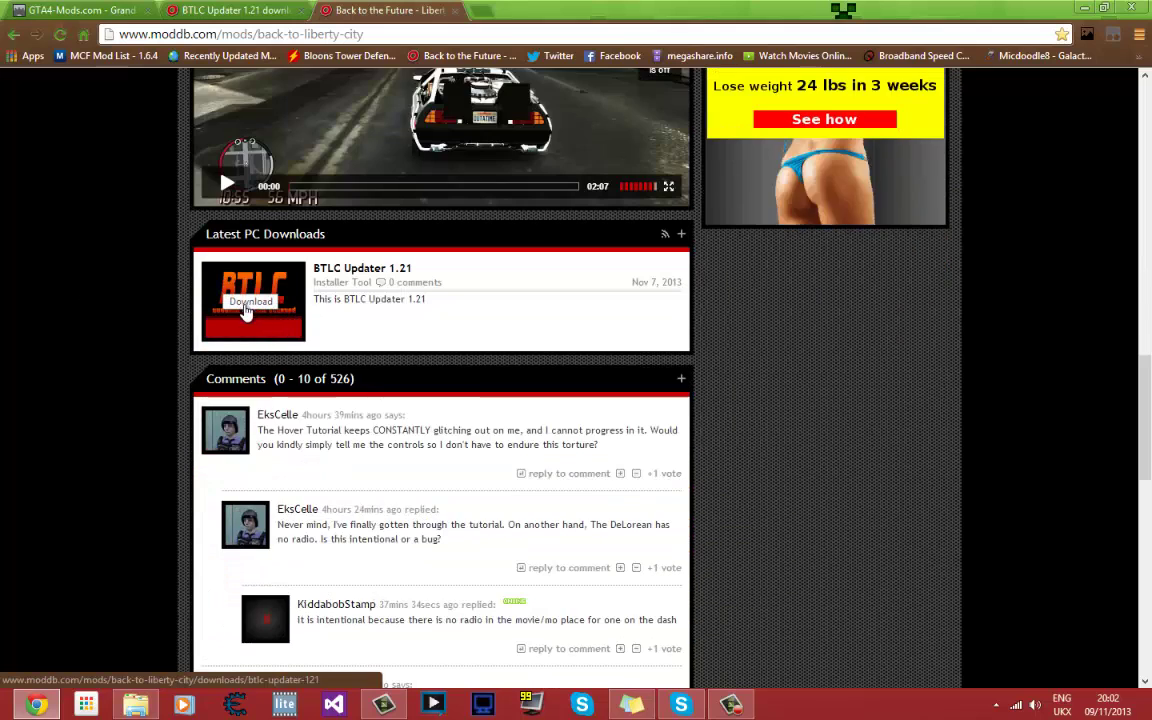
# Download BTLC_Updater_1.21.exe from the BTLC Updater 1.21 page and dismiss the advert overlay.
pyautogui.click(456, 10)
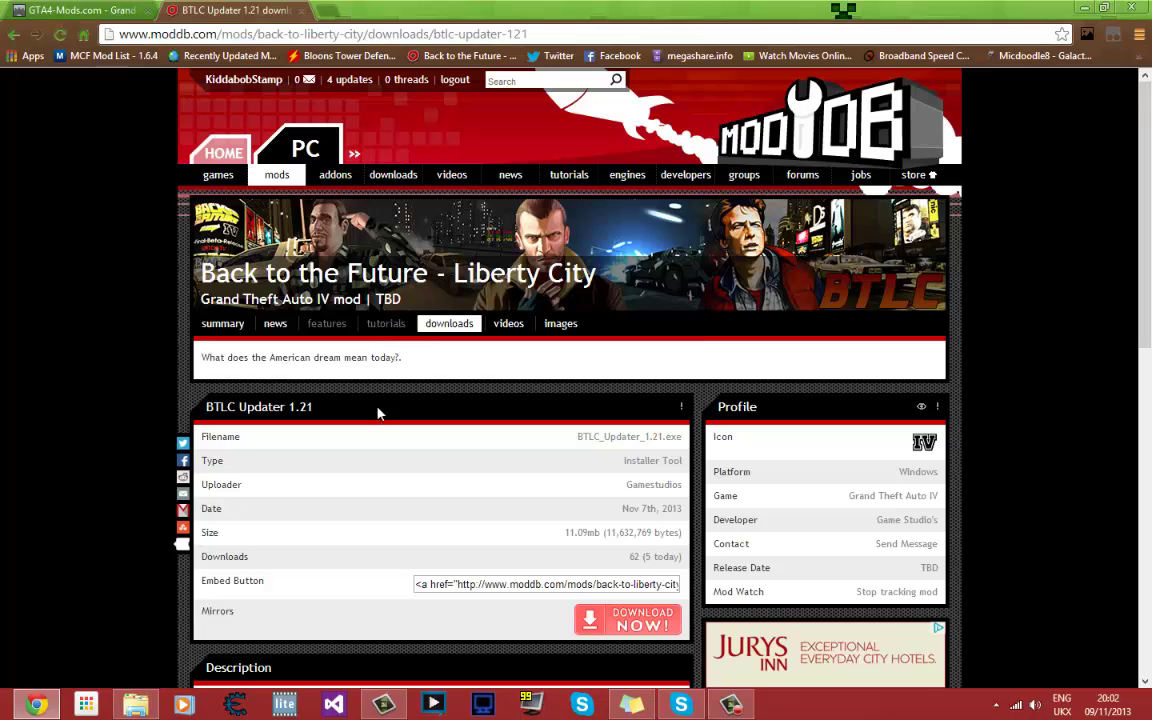
pyautogui.scroll(-2, 605, 520)
pyautogui.scroll(-4, 95, 481)
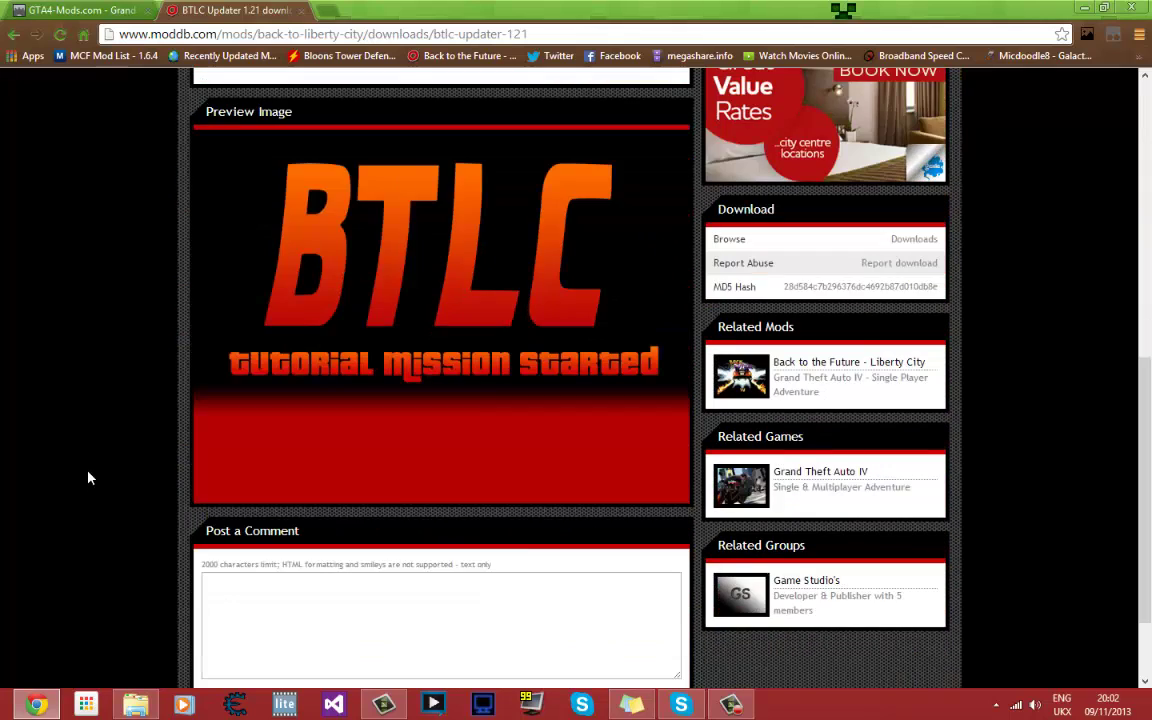
pyautogui.scroll(2, 383, 612)
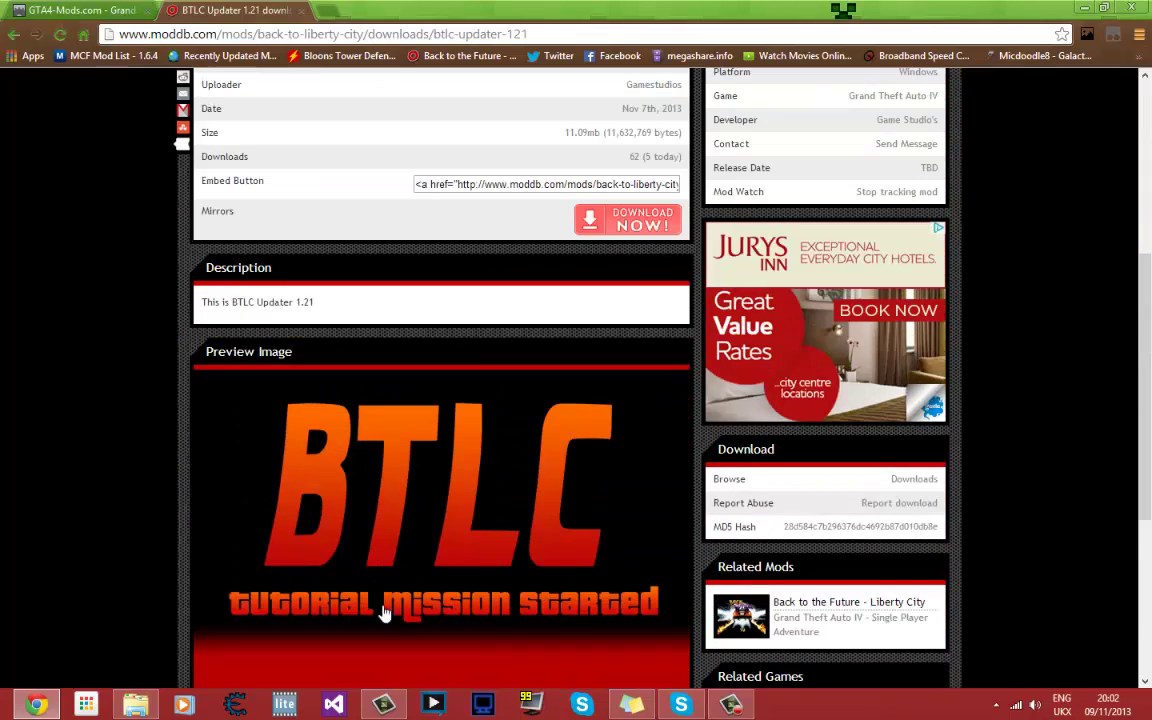
pyautogui.click(645, 224)
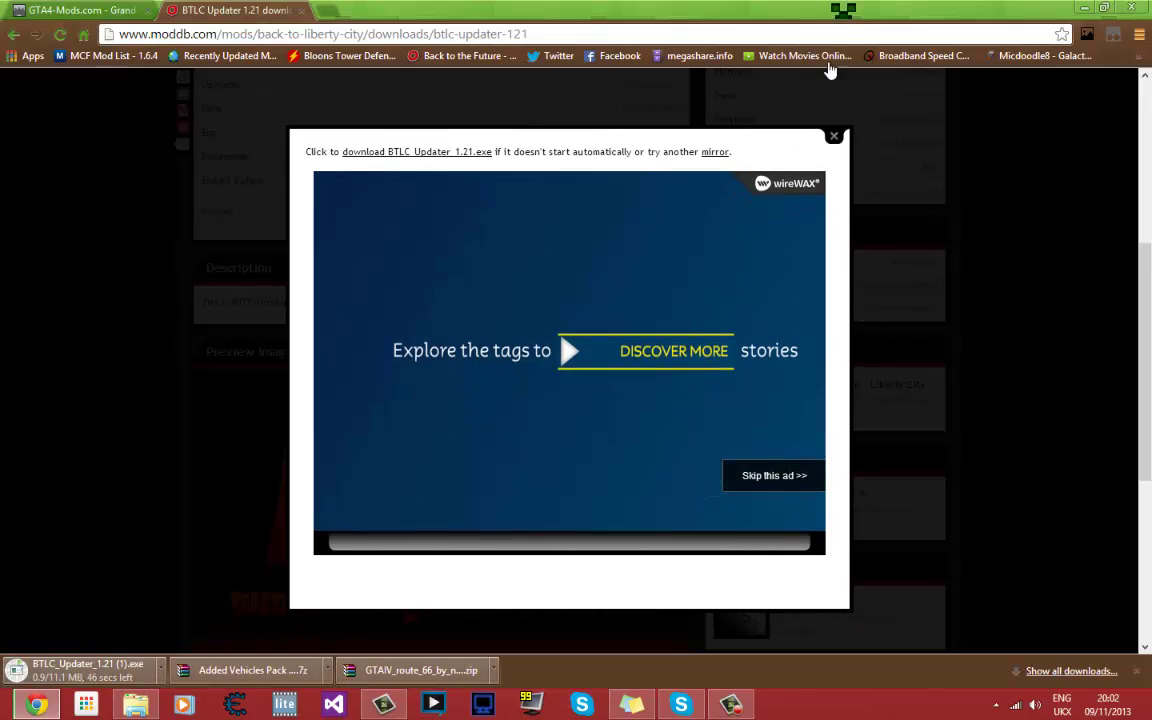
pyautogui.click(835, 137)
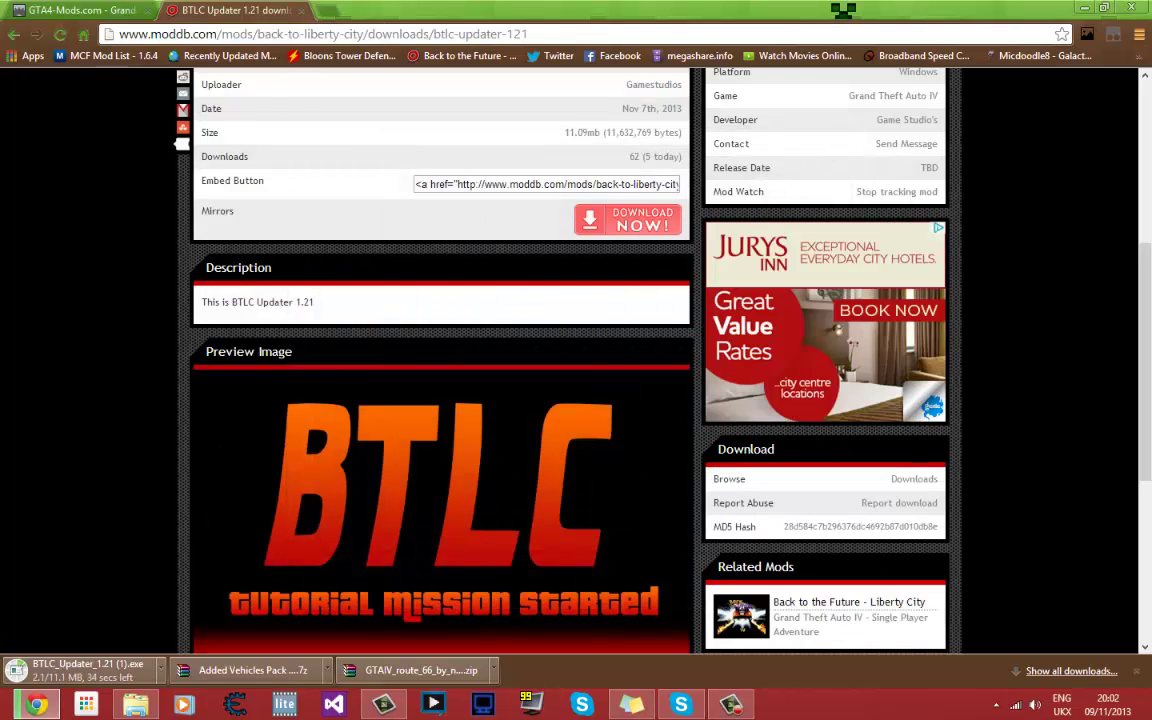
# Open the browser's download list and close the BTLC Updater 1.21 page.
pyautogui.hotkey('ctrl', 'j')
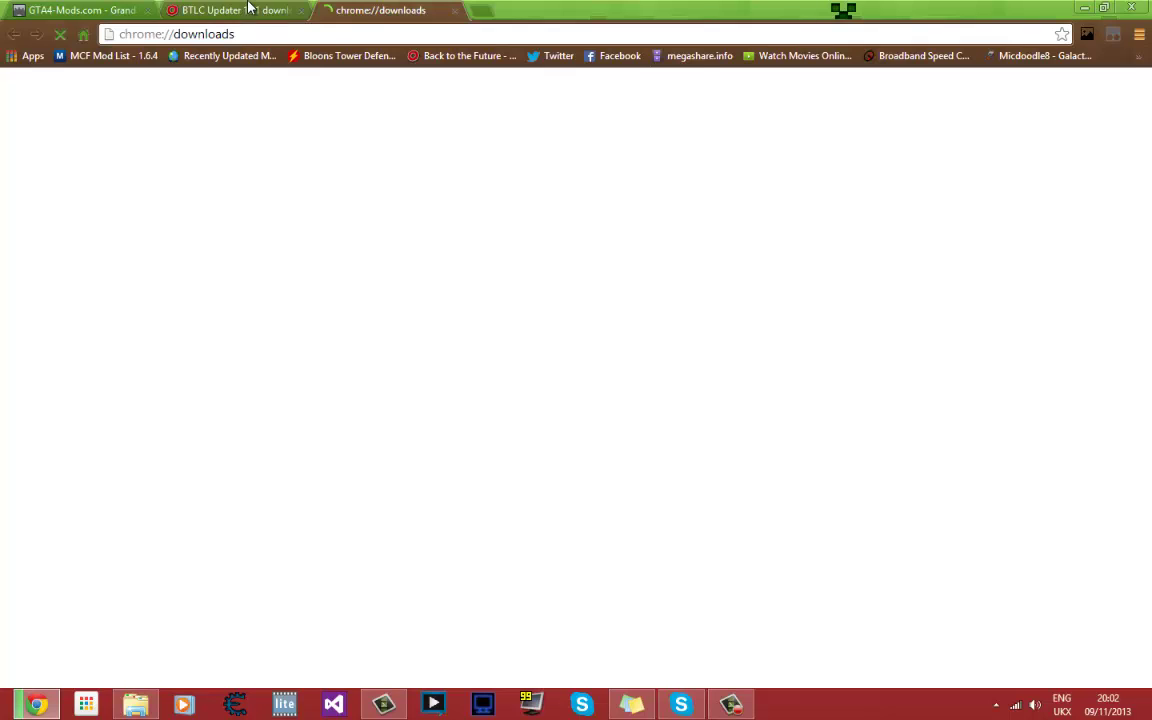
pyautogui.click(249, 8)
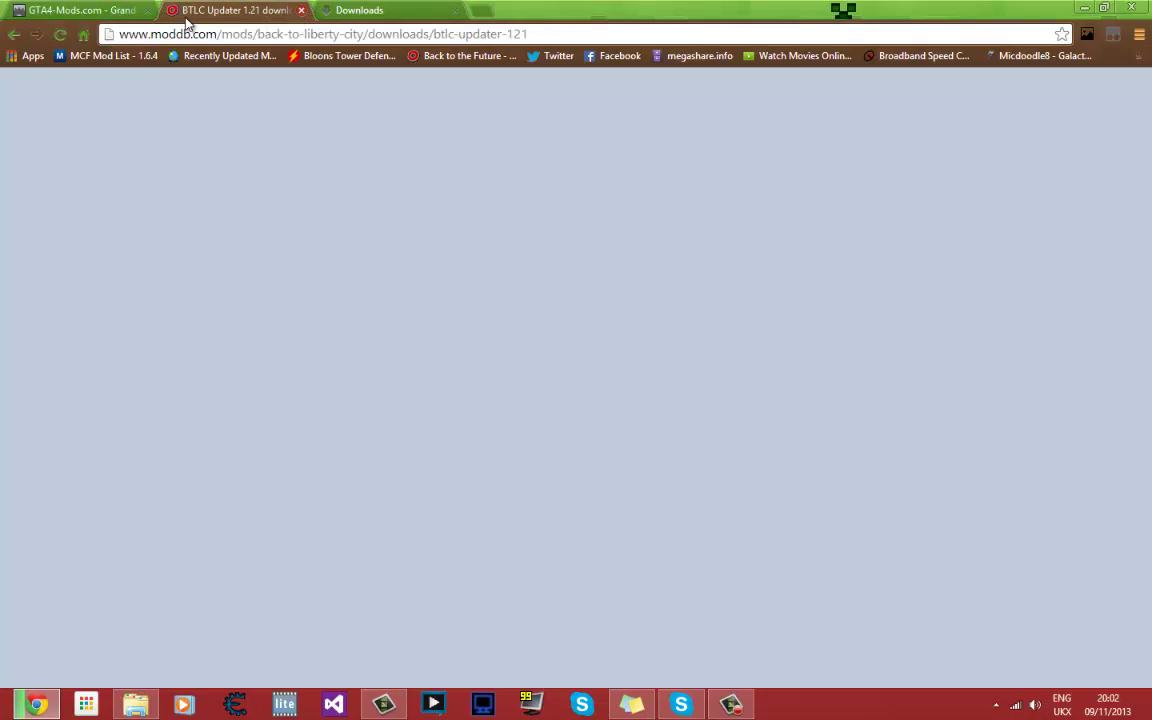
pyautogui.click(301, 10)
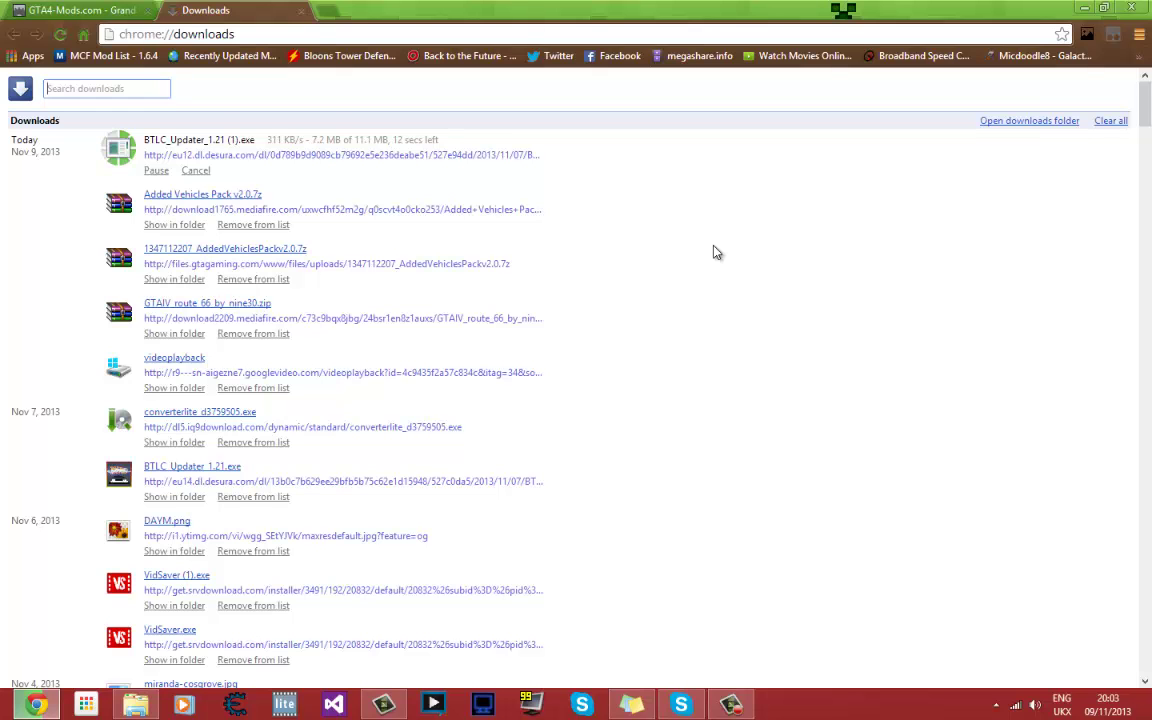
# Shrink the browser window to reach the desktop's BTLC folder and delete the old BTLC_Updater_1.21 file inside it.
pyautogui.doubleClick(1016, 10)
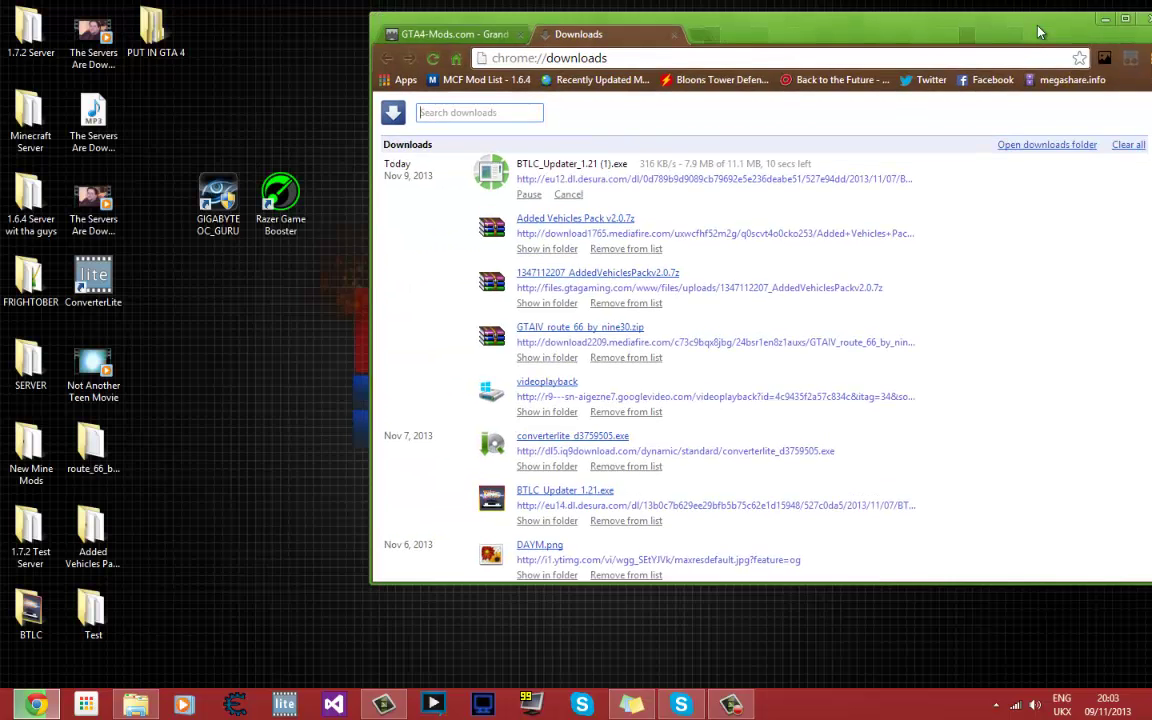
pyautogui.click(172, 560)
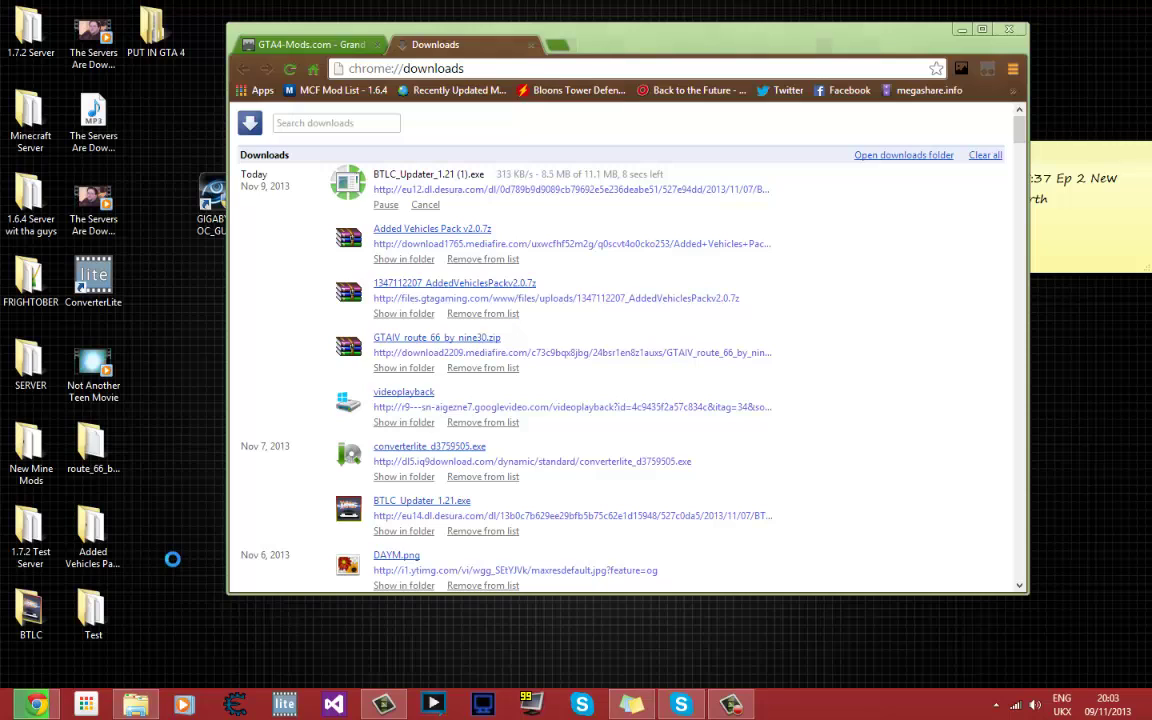
pyautogui.rightClick(153, 503)
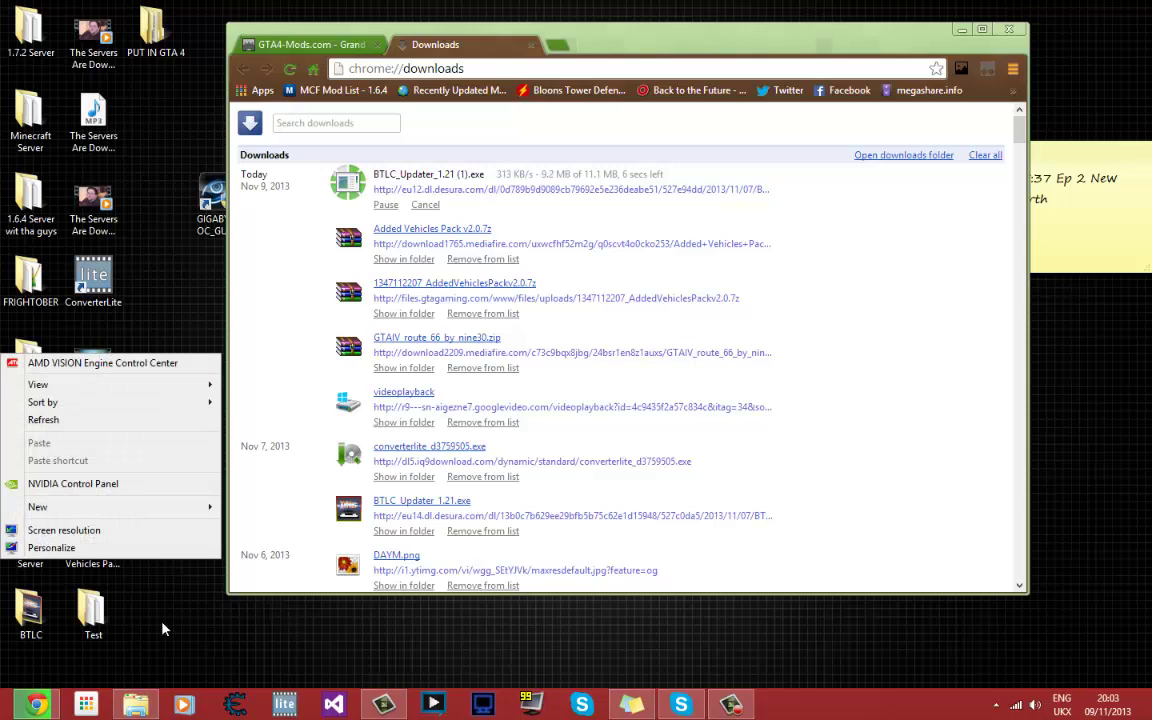
pyautogui.click(140, 560)
pyautogui.doubleClick(29, 605)
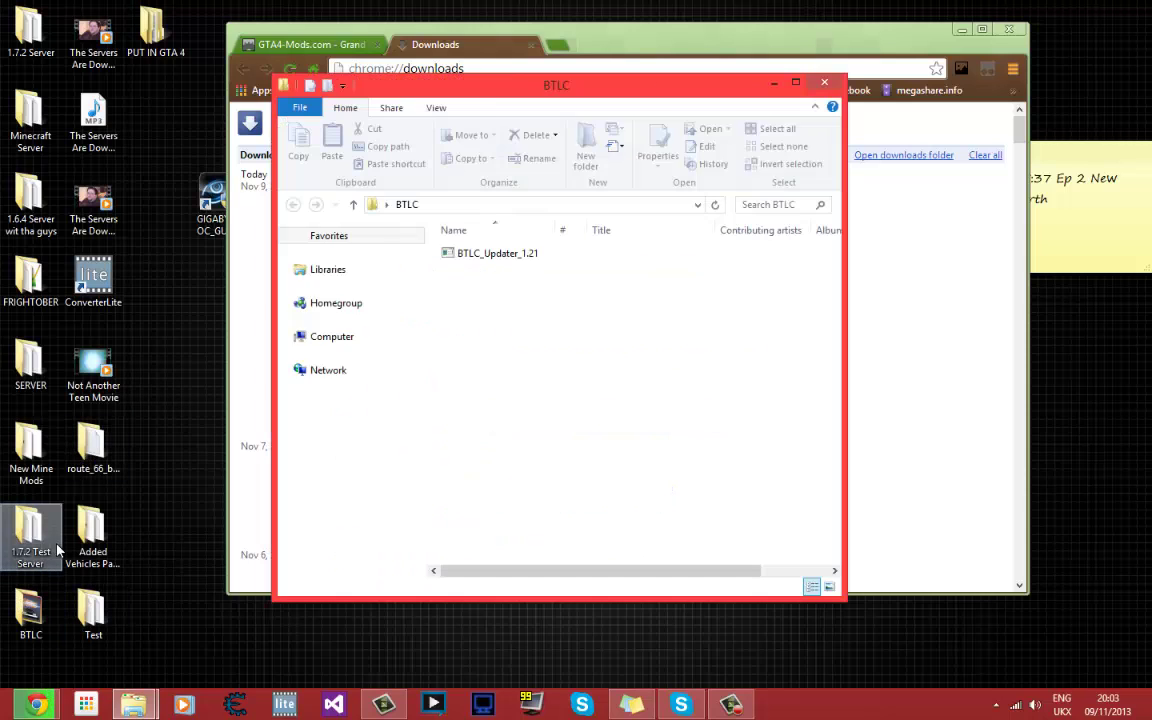
pyautogui.click(548, 265)
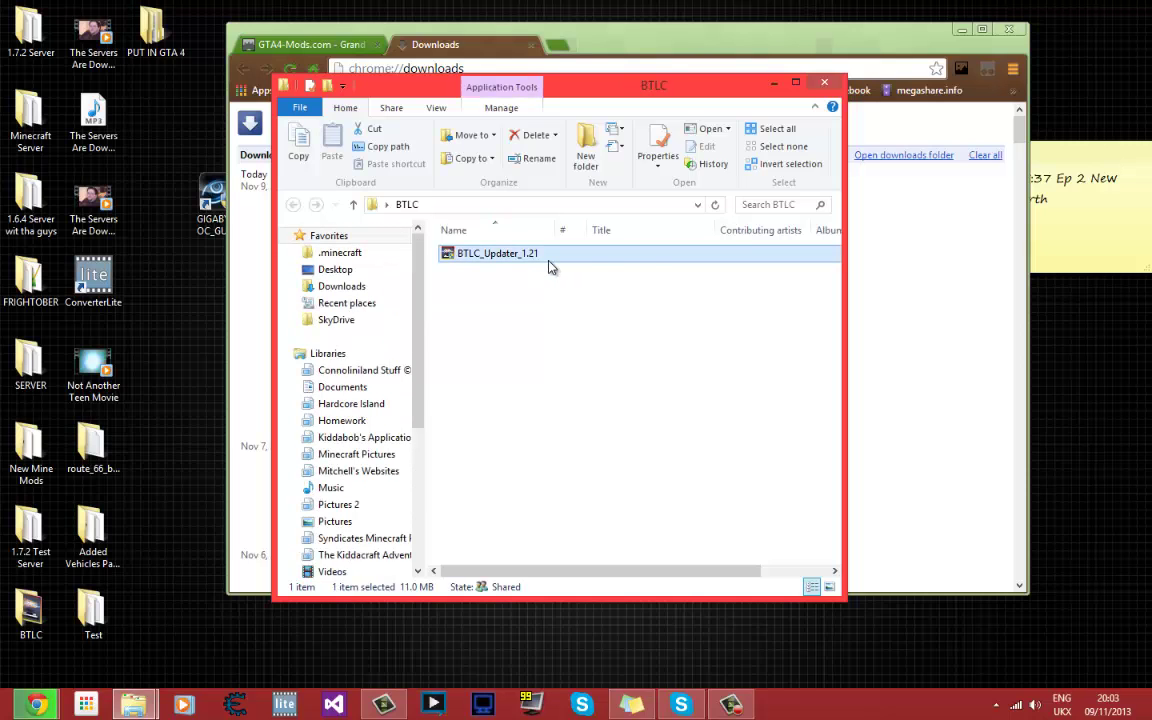
pyautogui.press('Delete')
# Put the downloaded BTLC_Updater_1.21 (1).exe from the download list into the BTLC folder and minimize the browser.
pyautogui.moveTo(592, 88); pyautogui.dragTo(909, 117)
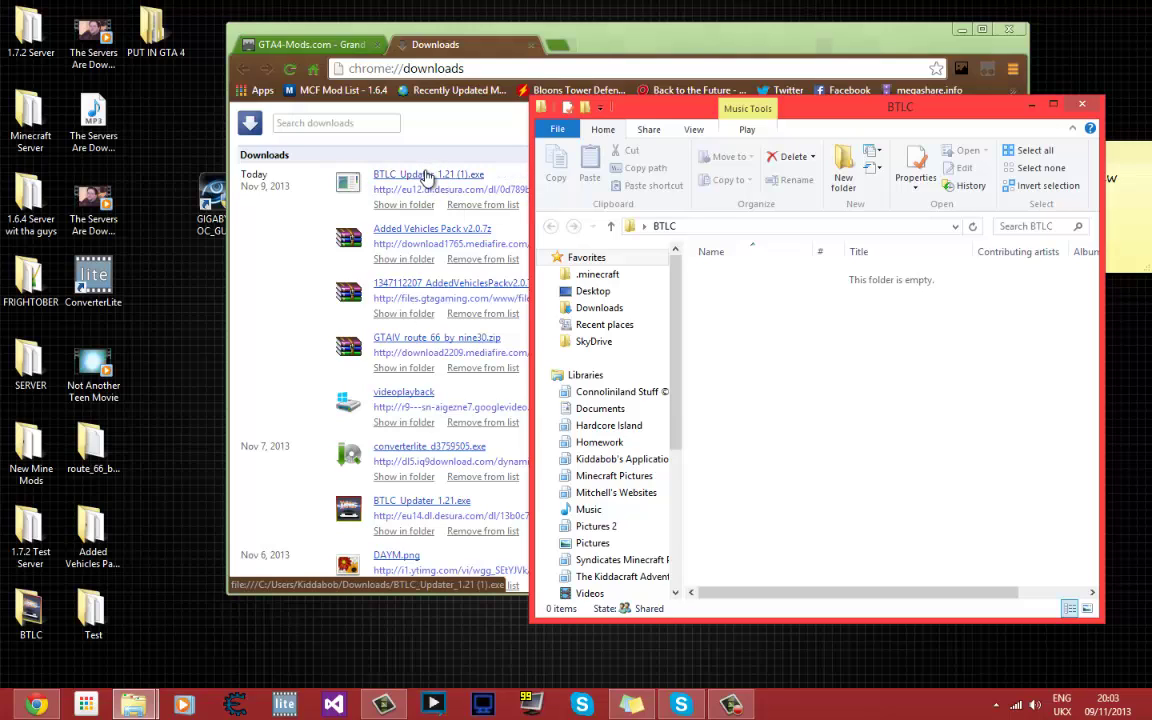
pyautogui.moveTo(422, 177); pyautogui.dragTo(870, 40)
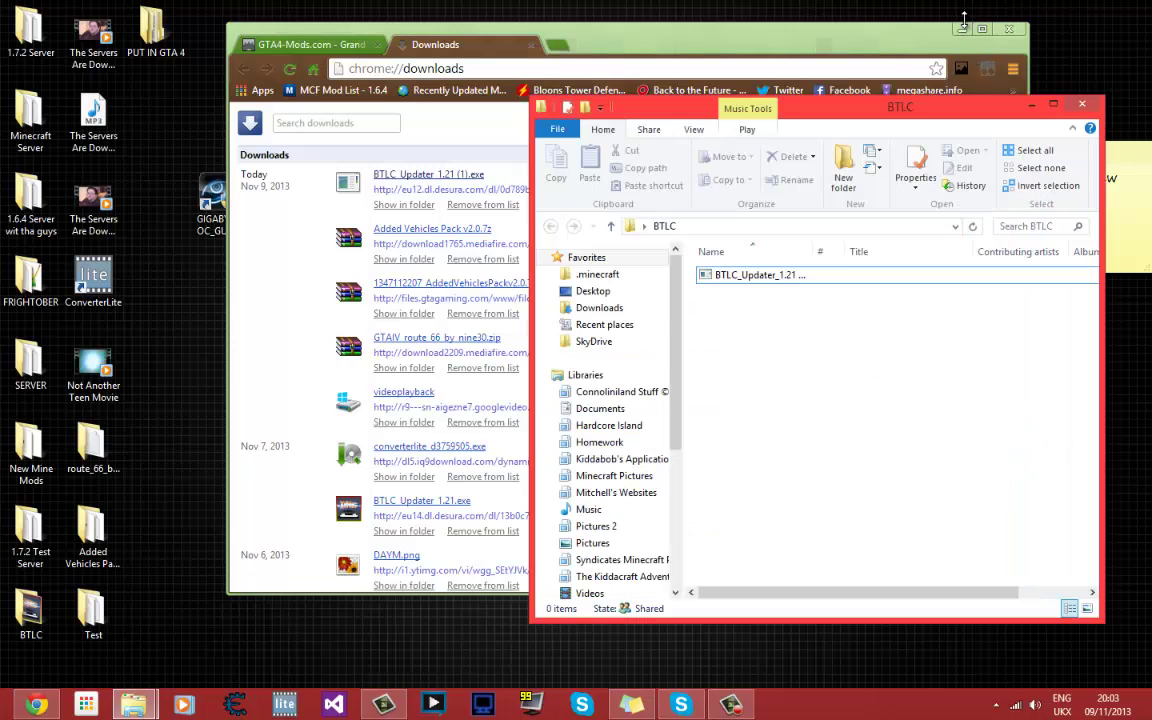
pyautogui.click(960, 29)
# Maximize the BTLC folder window and rename the new file as BTLC_Updater_1.21.
pyautogui.moveTo(866, 112); pyautogui.dragTo(700, 1)
pyautogui.moveTo(280, 146)
pyautogui.mouseDown()
pyautogui.moveTo(303, 149)
pyautogui.moveTo(284, 147)
pyautogui.mouseUp()
pyautogui.click(272, 180)
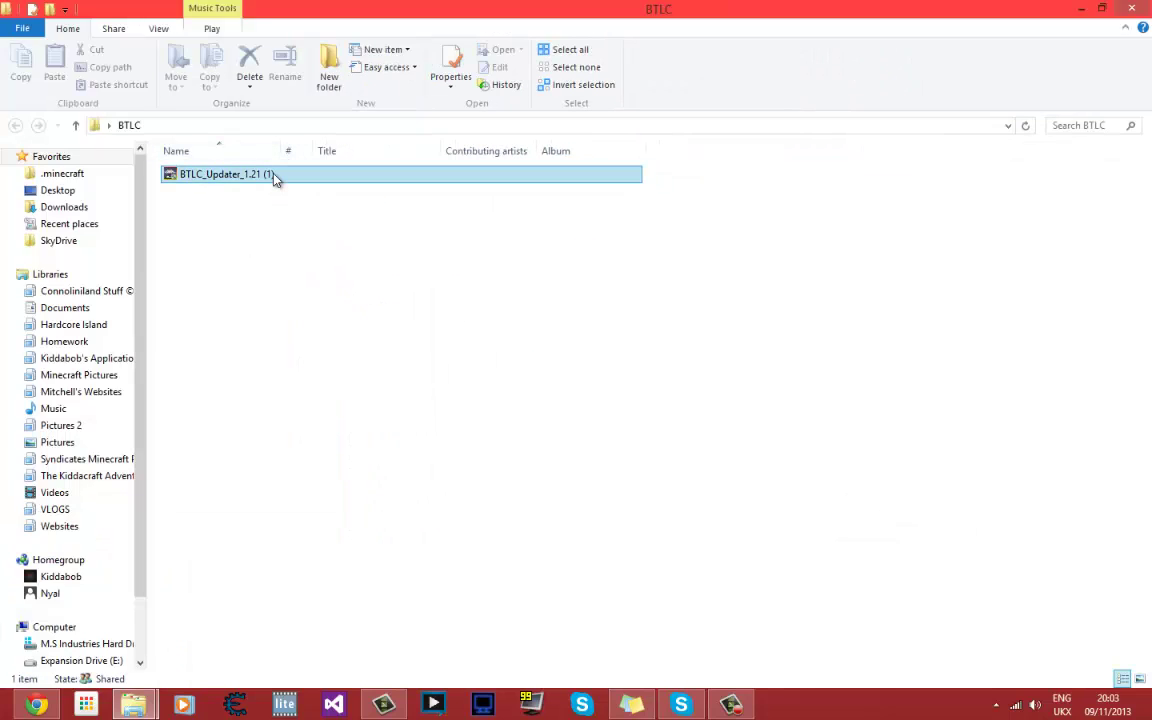
pyautogui.click(277, 185)
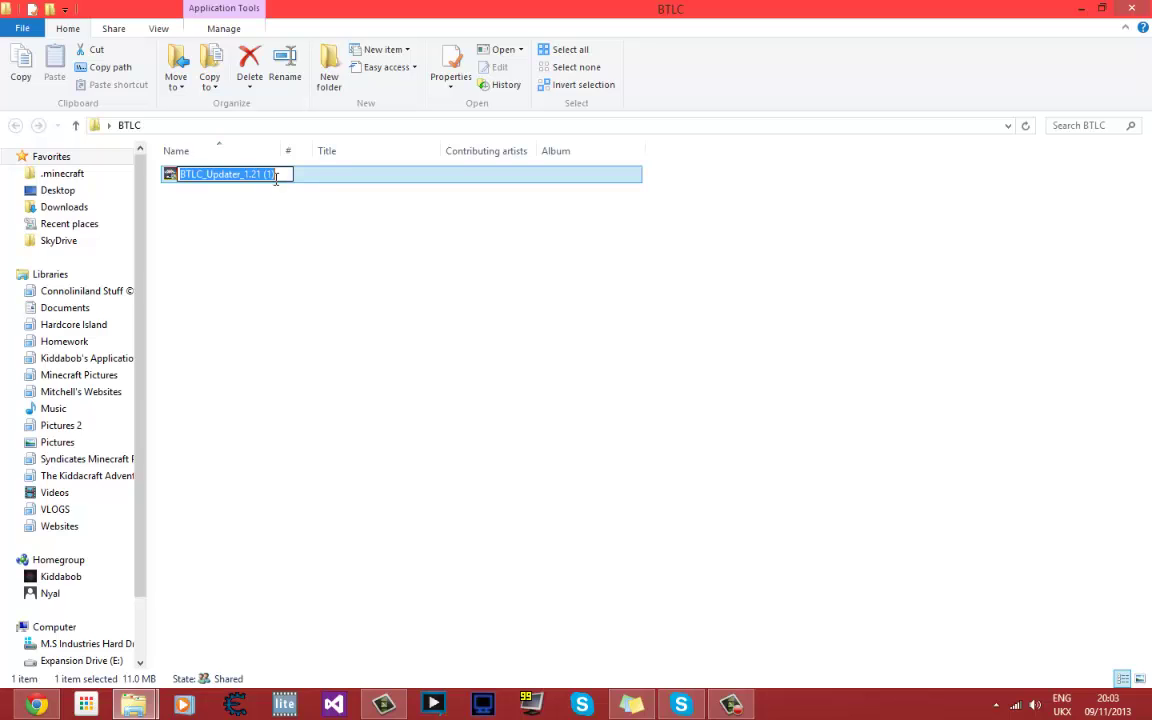
pyautogui.press('End')
pyautogui.press('BackSpace')
pyautogui.press('BackSpace')
pyautogui.press('BackSpace')
pyautogui.press('BackSpace')
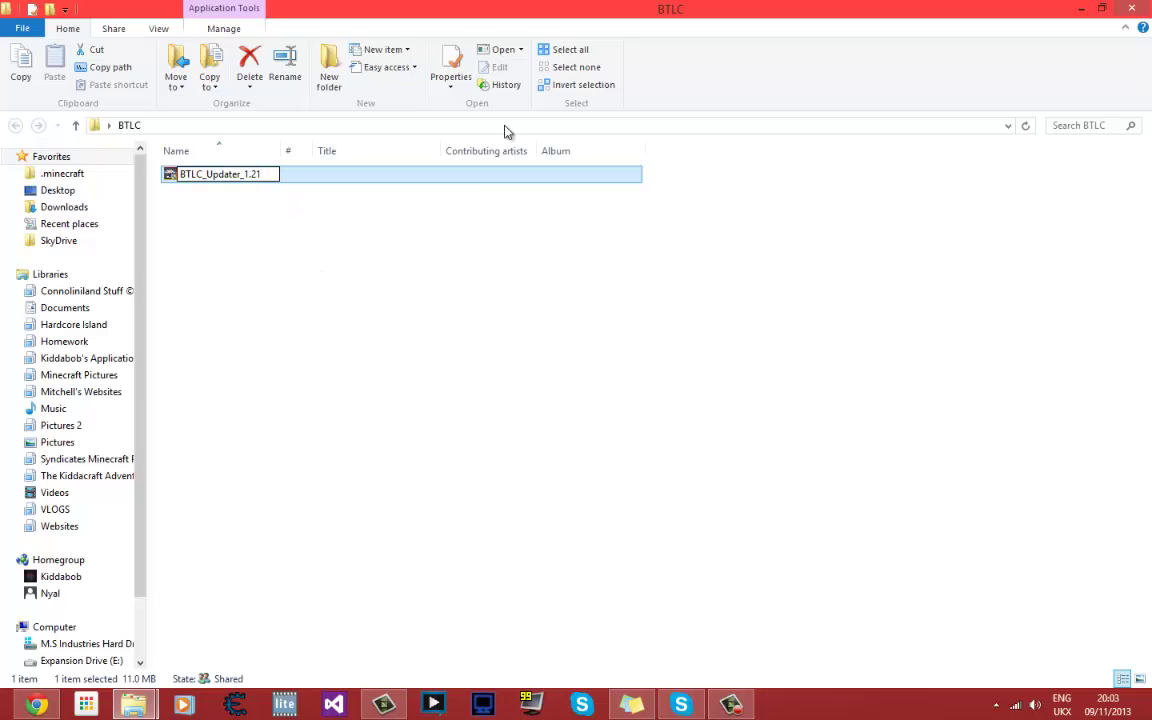
pyautogui.click(470, 140)
# Remove the #, Title, Contributing artists and Album columns from the BTLC folder's details view.
pyautogui.rightClick(393, 158)
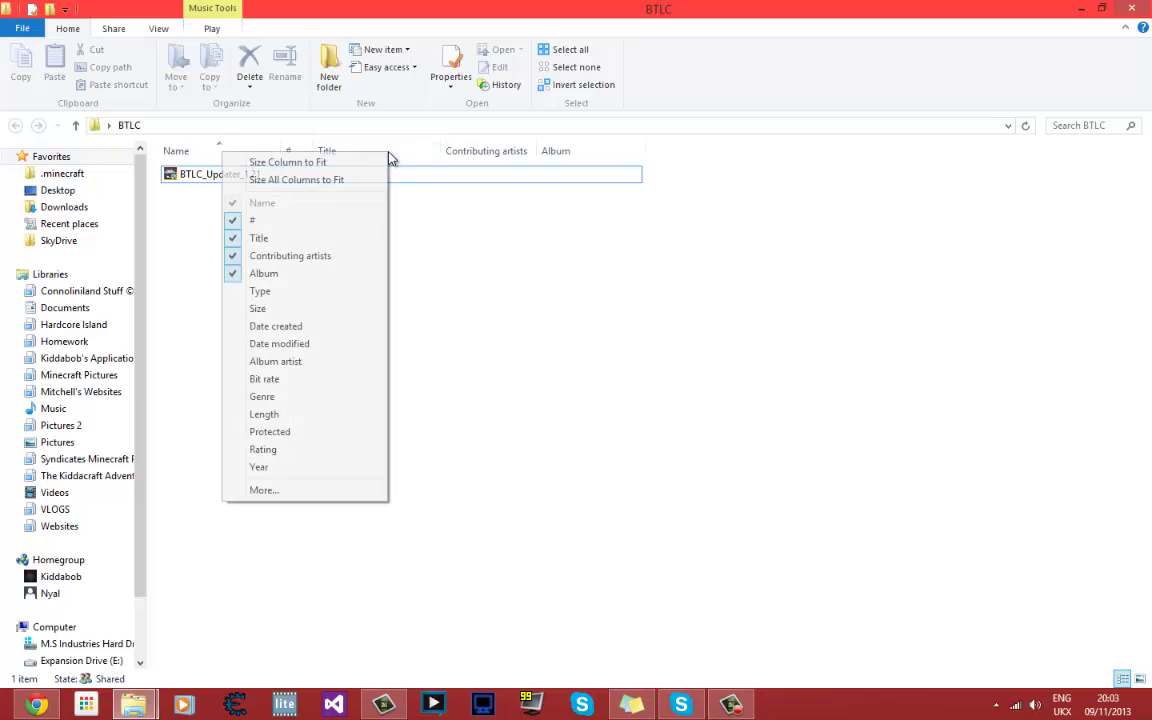
pyautogui.click(330, 220)
pyautogui.rightClick(337, 153)
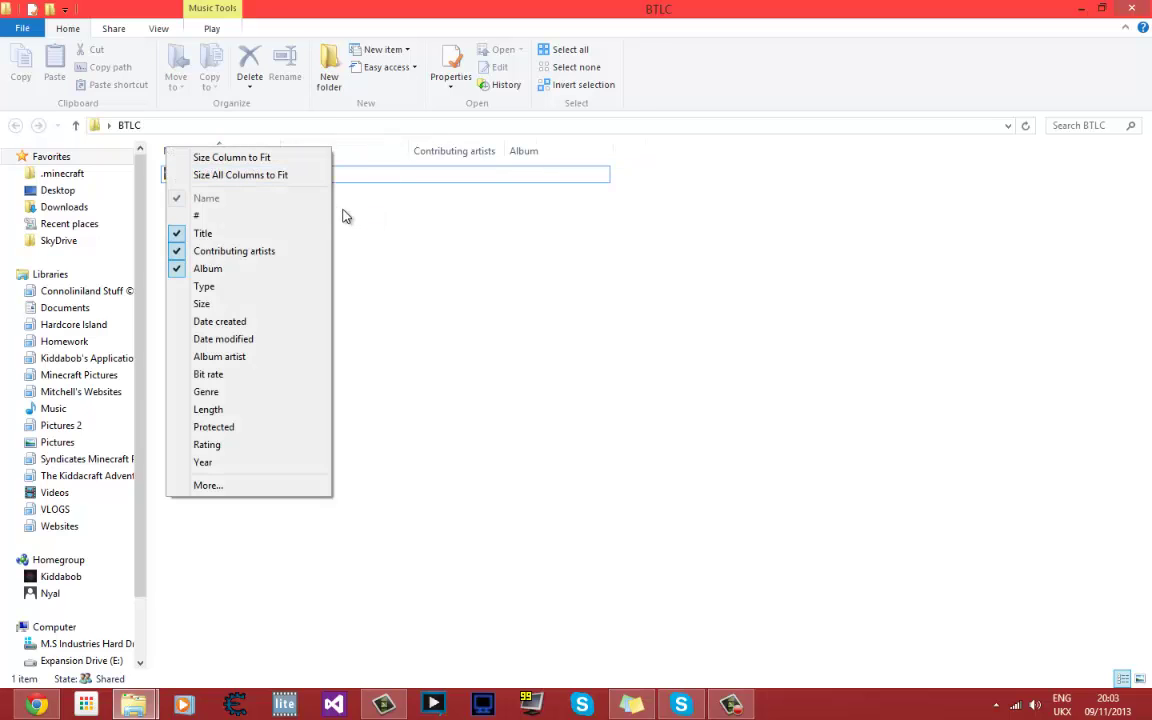
pyautogui.click(190, 231)
pyautogui.rightClick(305, 152)
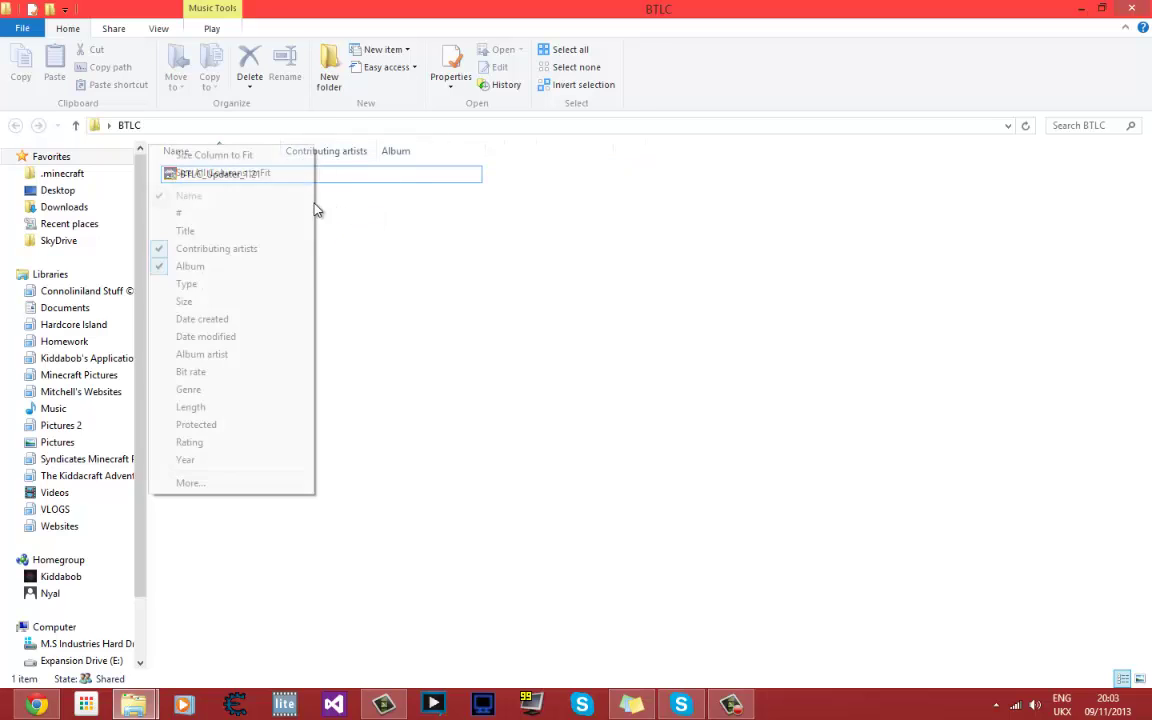
pyautogui.click(217, 249)
pyautogui.rightClick(316, 153)
pyautogui.click(225, 268)
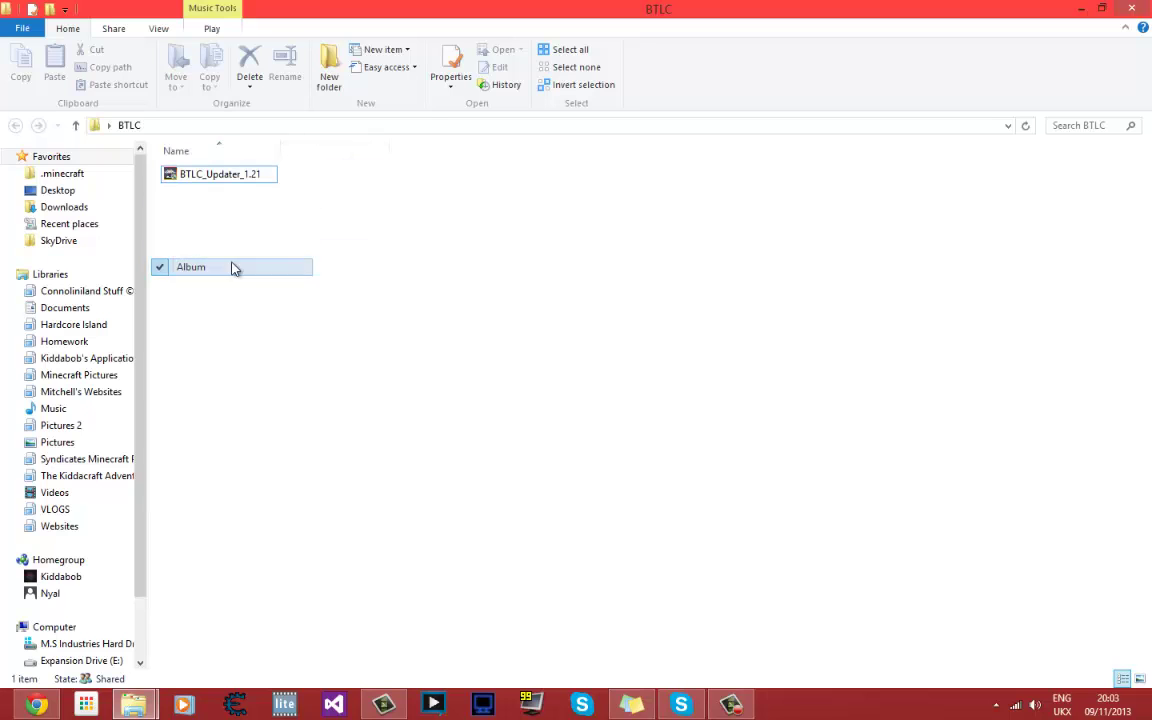
# Add the Type, Size and Date modified columns to the BTLC folder's details view.
pyautogui.rightClick(352, 148)
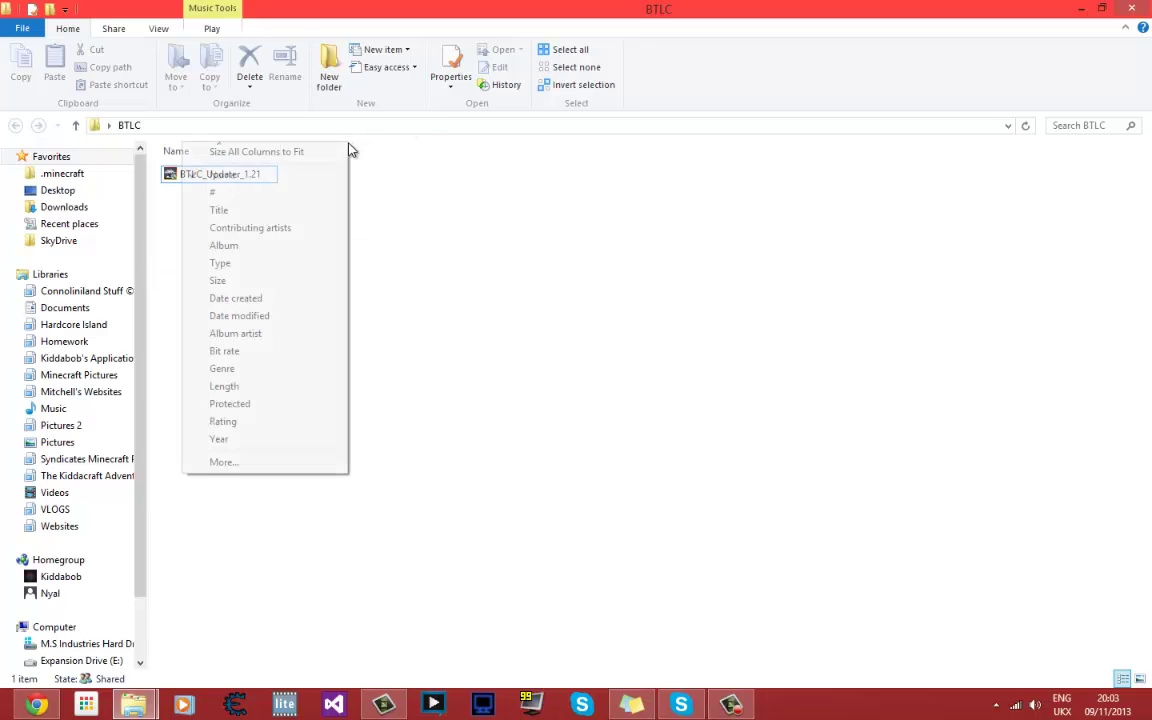
pyautogui.click(226, 280)
pyautogui.rightClick(399, 154)
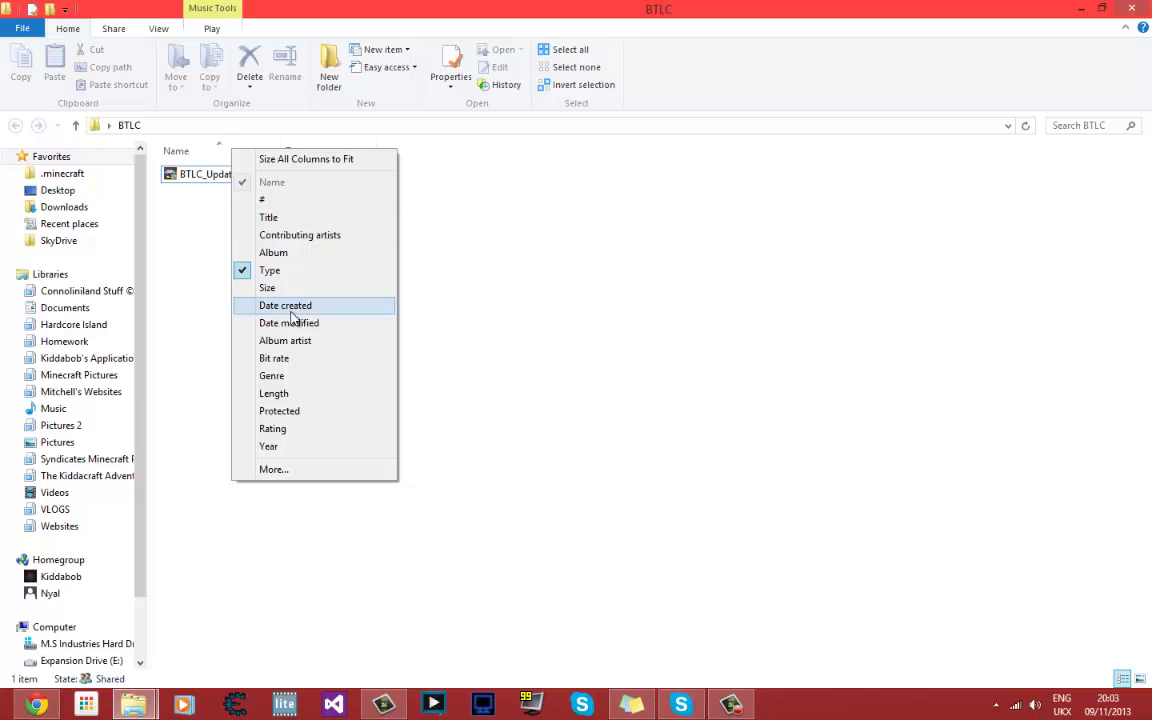
pyautogui.click(270, 288)
pyautogui.rightClick(458, 158)
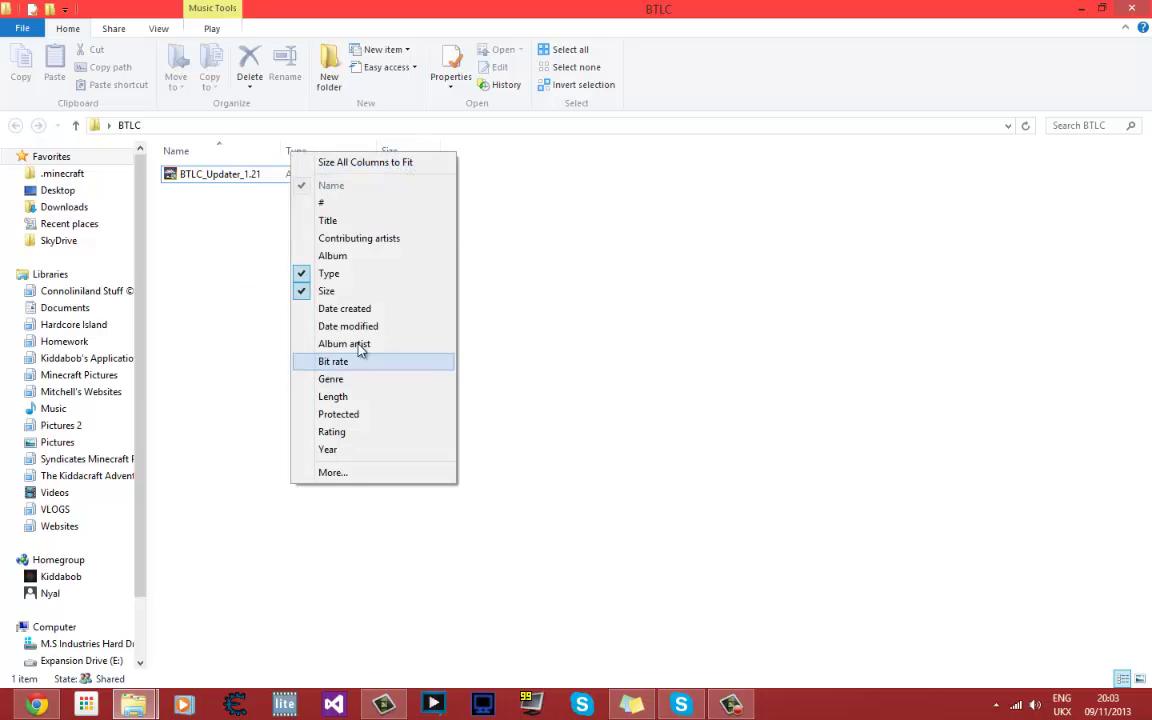
pyautogui.click(372, 327)
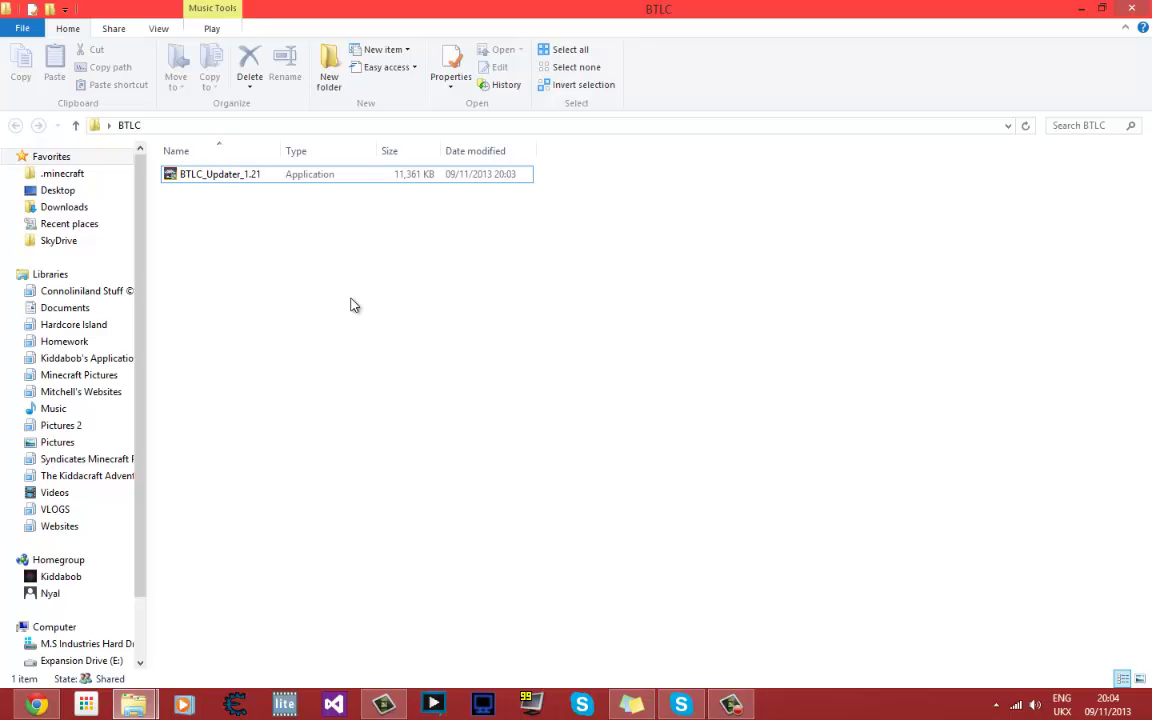
# Run the BTLC_Updater_1.21 installer and continue past the welcome and information pages to the installation directory choice.
pyautogui.doubleClick(249, 175)
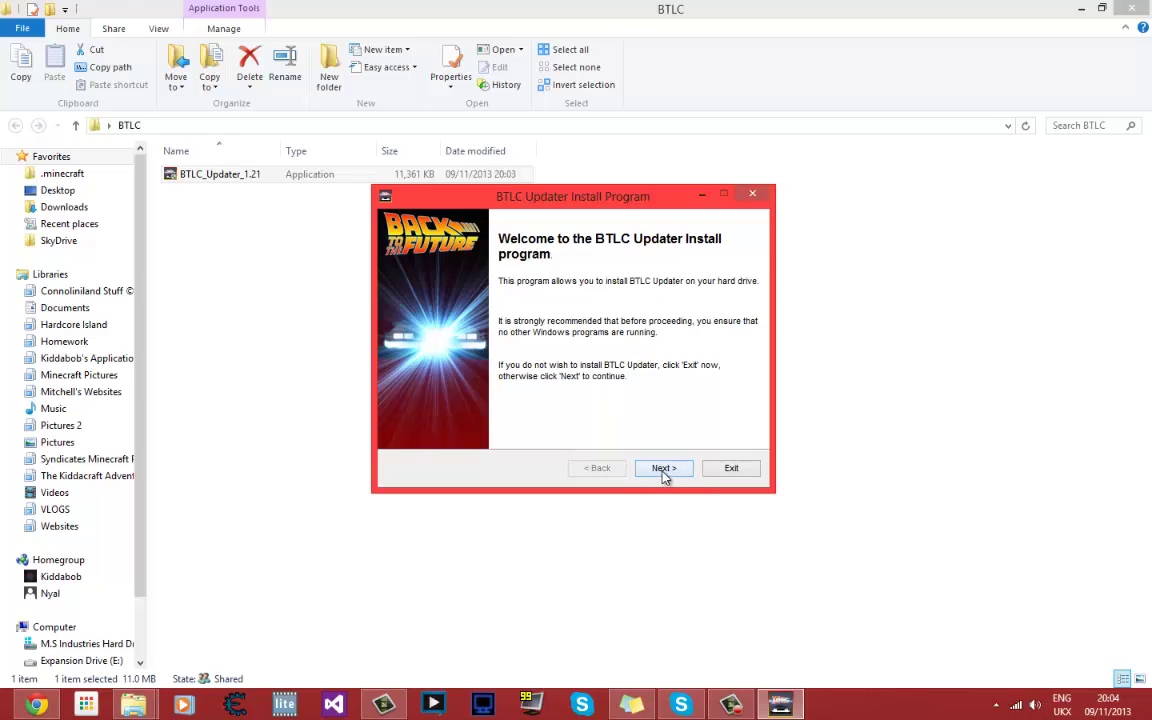
pyautogui.click(664, 470)
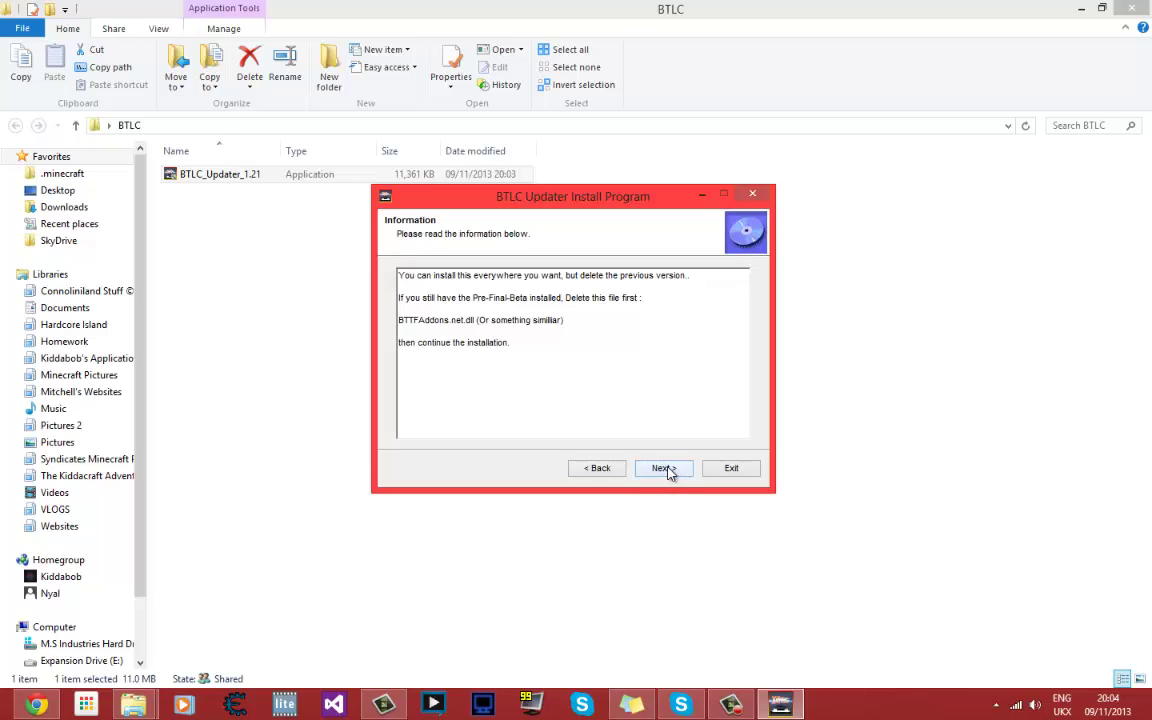
pyautogui.click(664, 469)
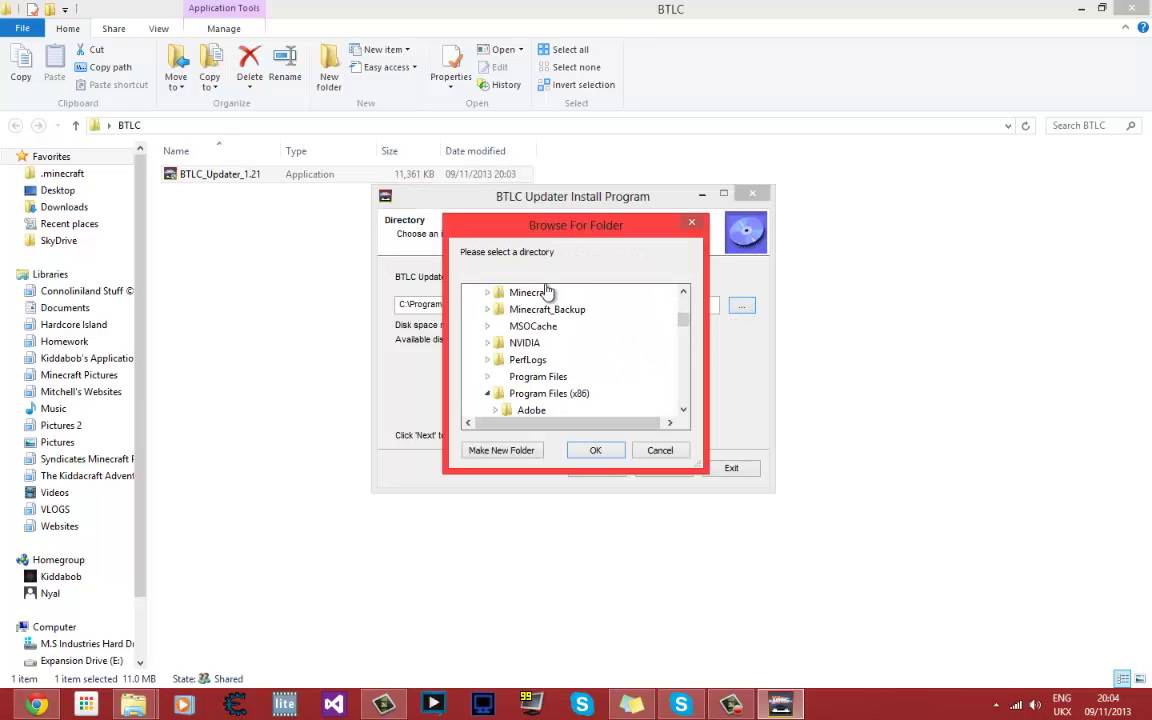
# Choose the BTLC folder on the Desktop as the installation directory for BTLC Updater.
pyautogui.scroll(5, 550, 305)
pyautogui.scroll(2, 685, 320)
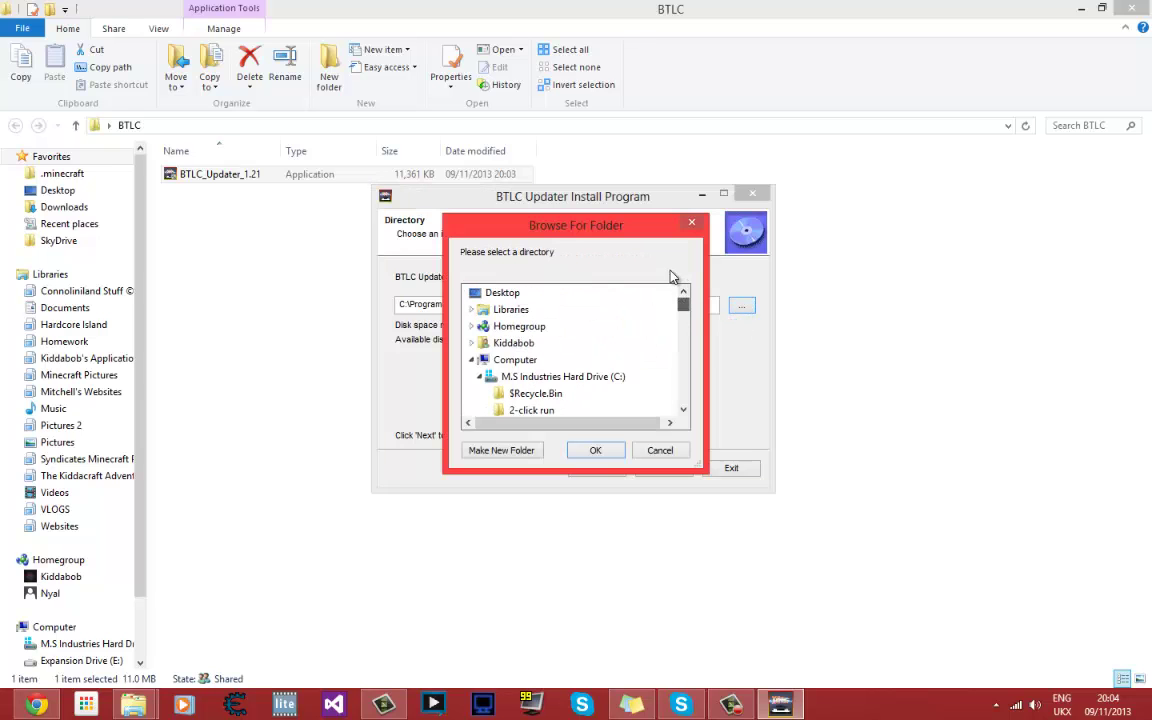
pyautogui.click(479, 376)
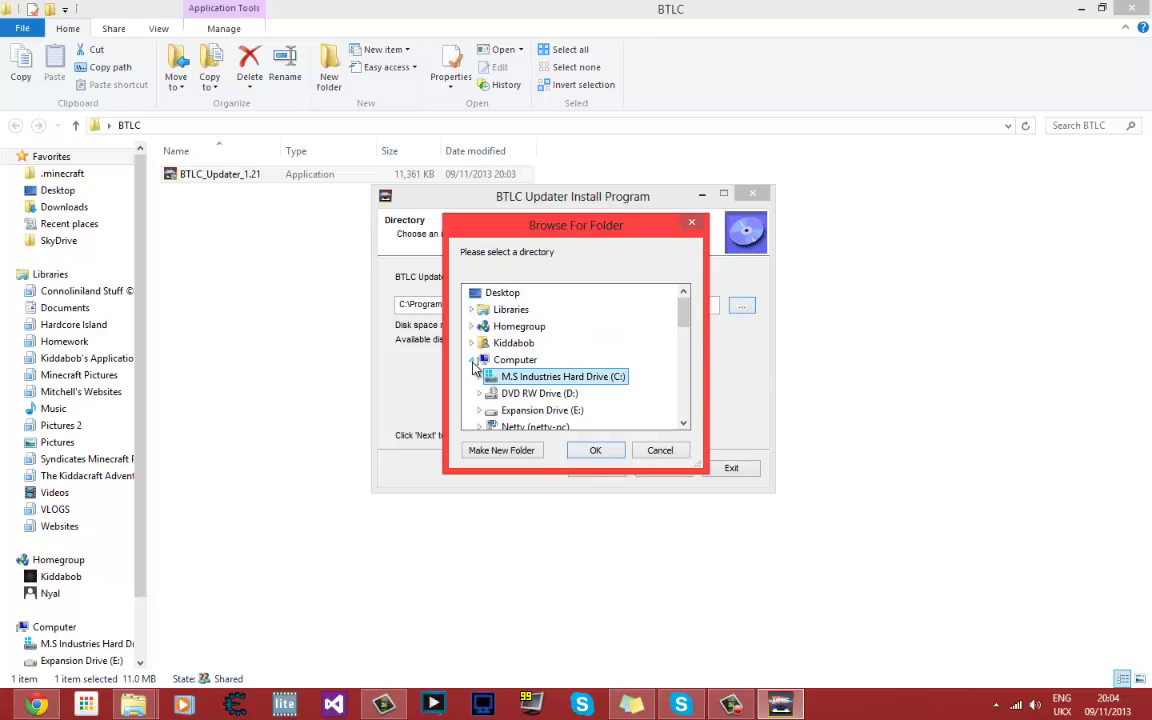
pyautogui.click(471, 359)
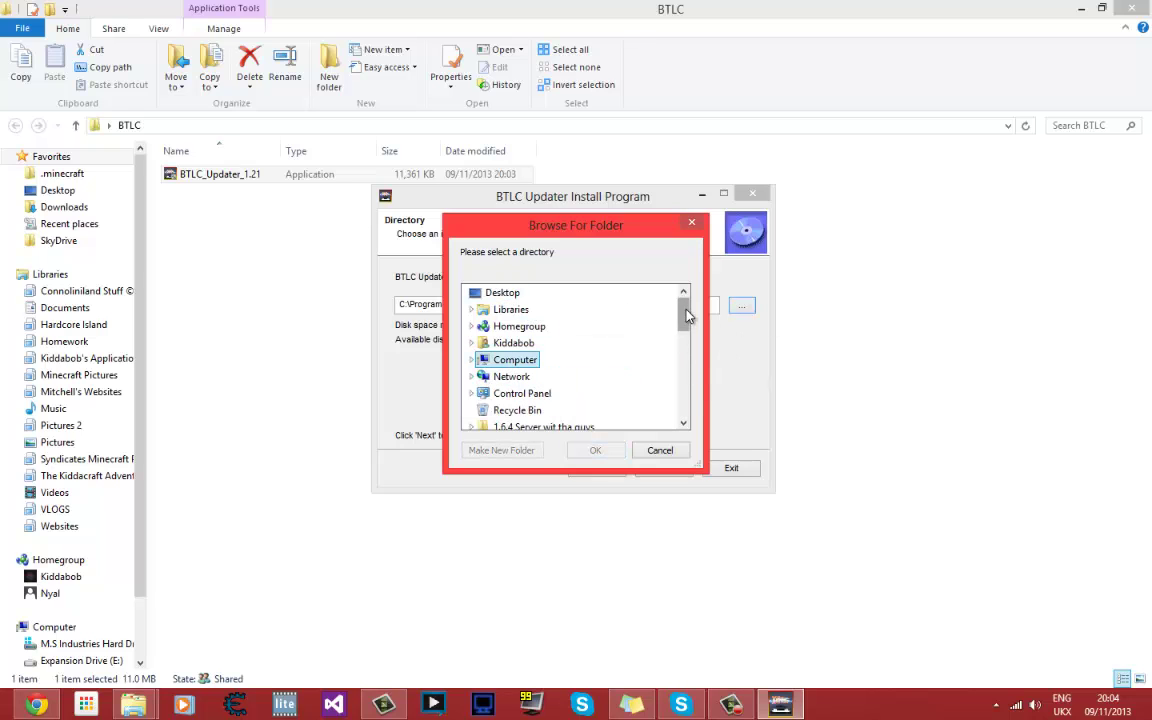
pyautogui.moveTo(684, 311); pyautogui.dragTo(681, 342)
pyautogui.click(508, 378)
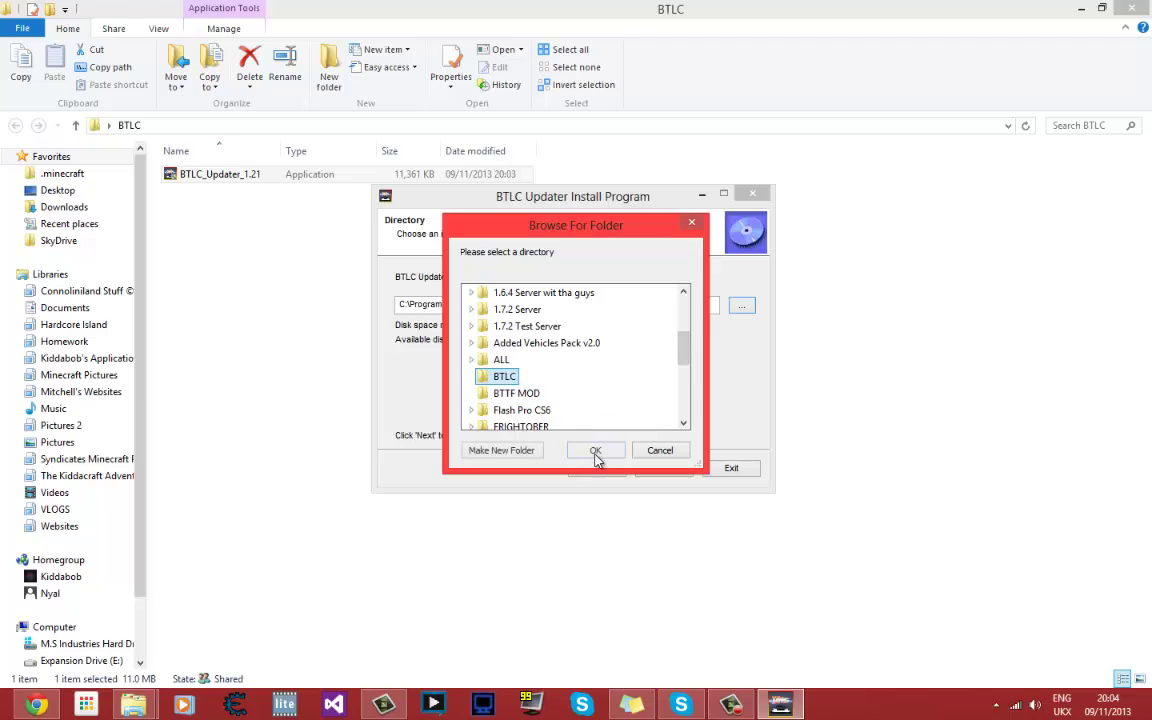
pyautogui.click(595, 450)
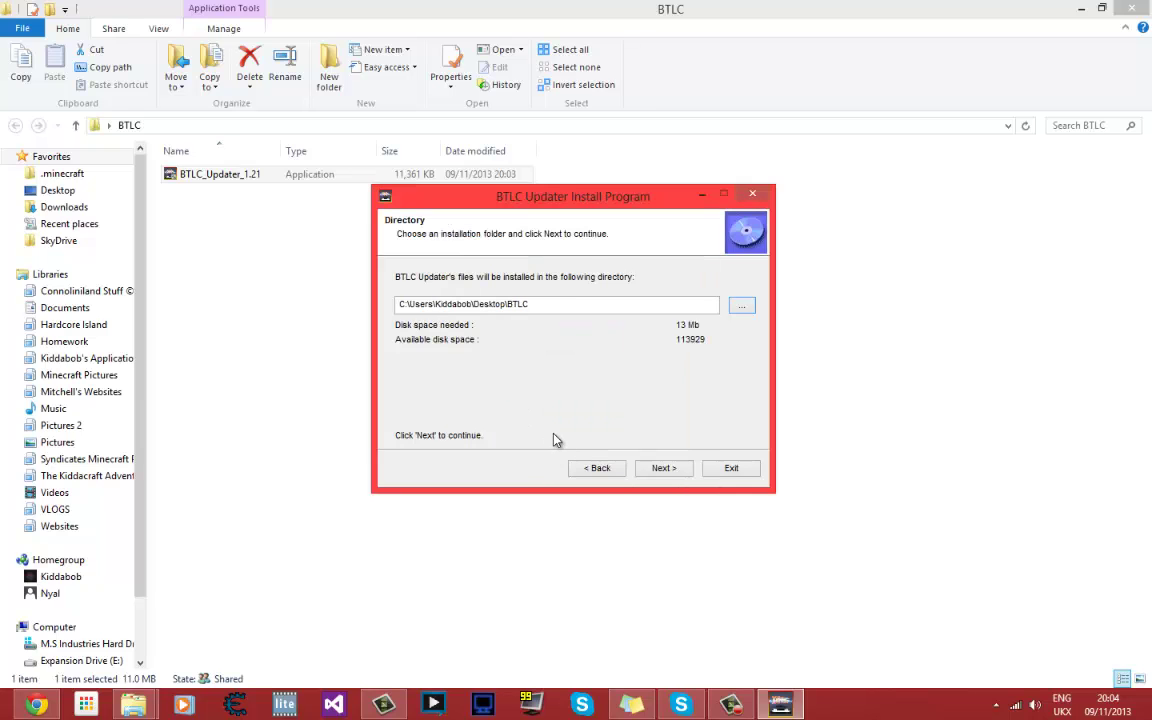
# Install BTLC Updater and finish the installer with Launch BTLC Updater enabled.
pyautogui.click(663, 470)
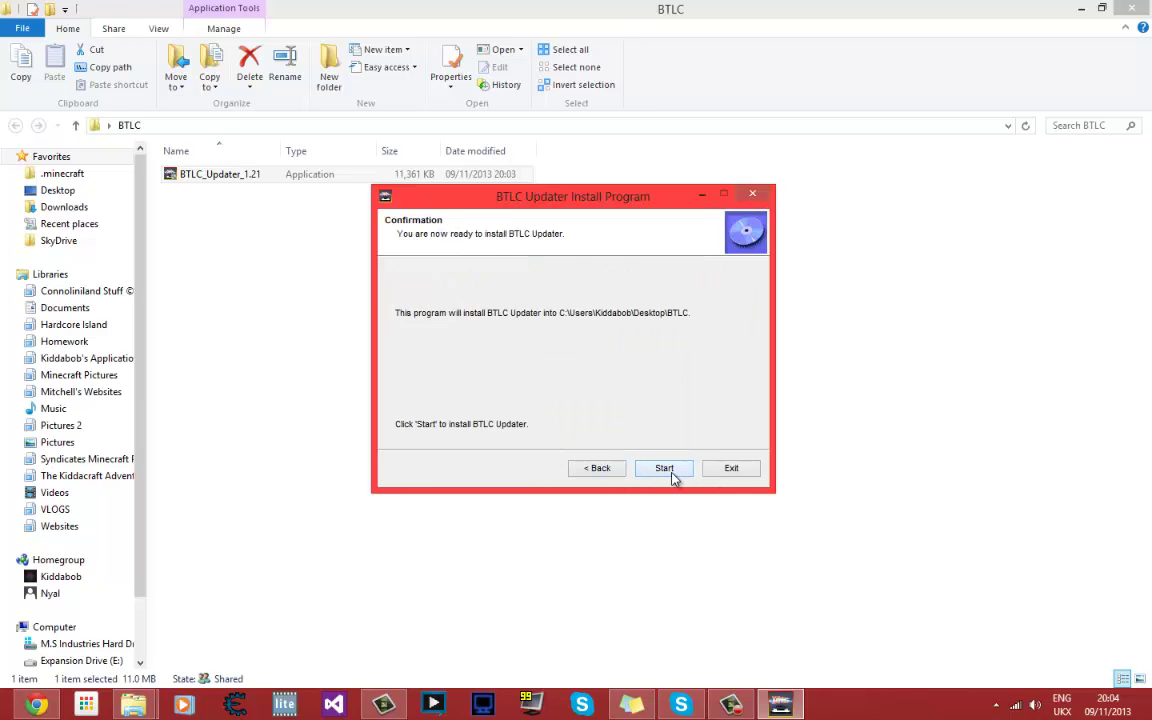
pyautogui.click(670, 474)
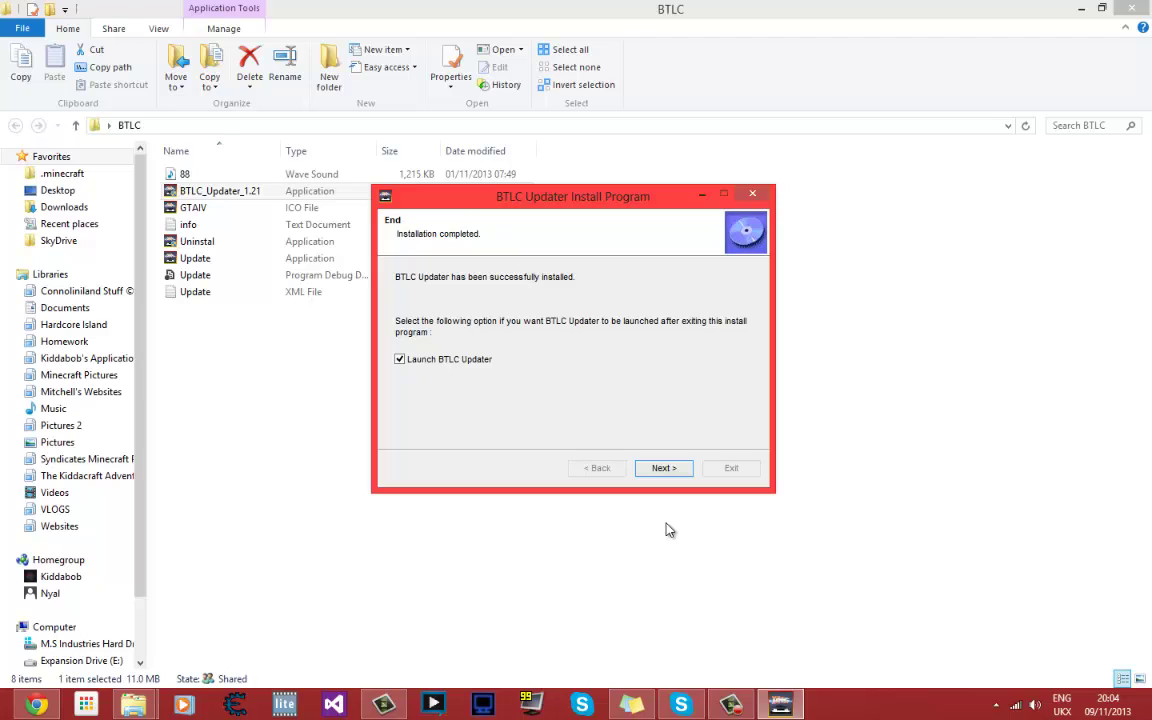
pyautogui.click(665, 469)
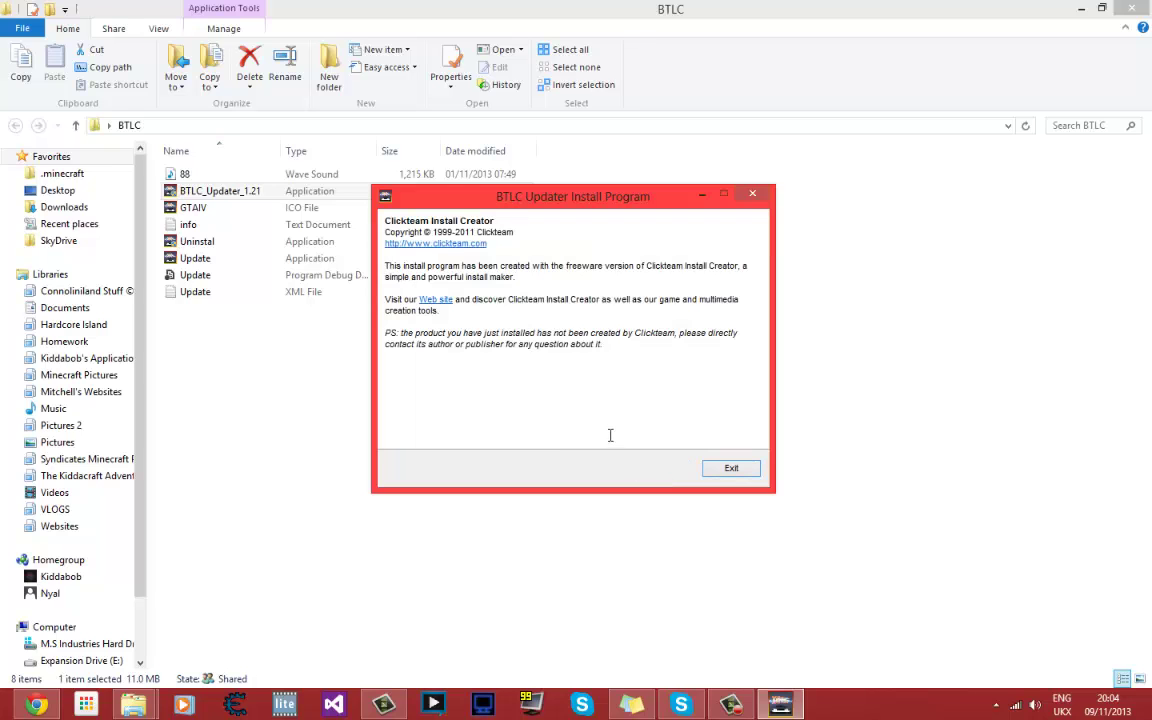
pyautogui.click(729, 469)
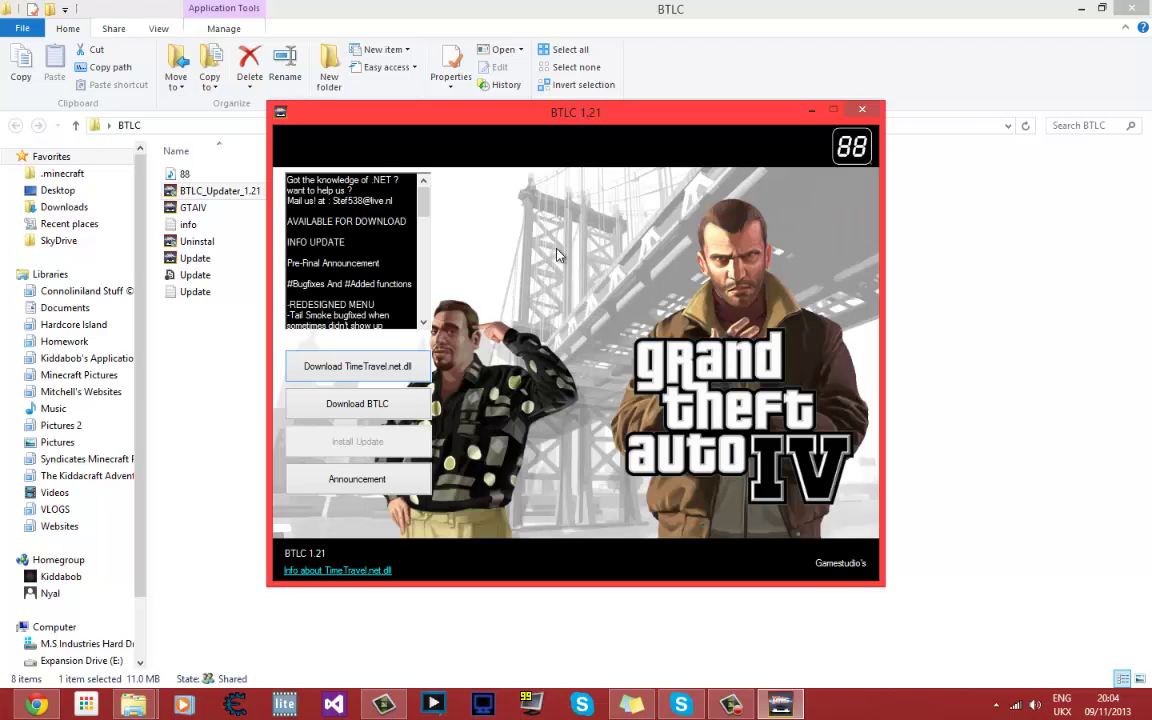
# Look through the update notes in the BTLC 1.21 updater and download BTLC, acknowledging the completion notice.
pyautogui.moveTo(423, 200)
pyautogui.mouseDown()
pyautogui.moveTo(423, 270)
pyautogui.moveTo(423, 220)
pyautogui.moveTo(380, 180)
pyautogui.moveTo(428, 220)
pyautogui.mouseUp()
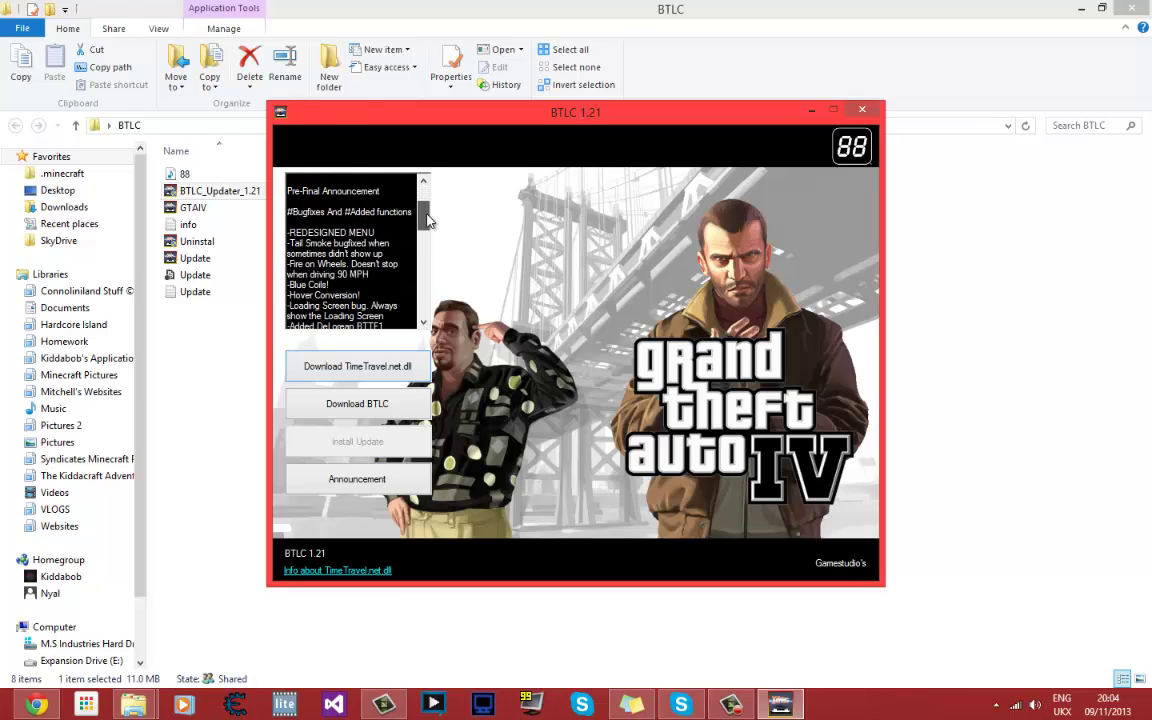
pyautogui.moveTo(288, 232); pyautogui.dragTo(388, 225)
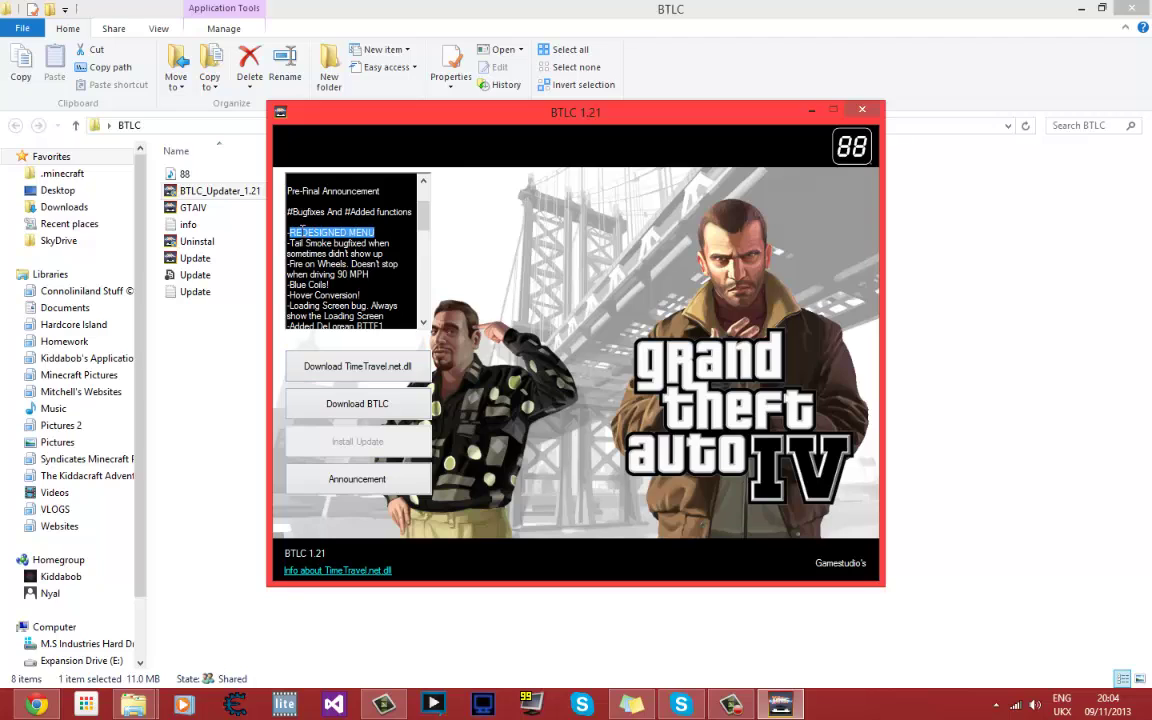
pyautogui.scroll(3, 415, 240)
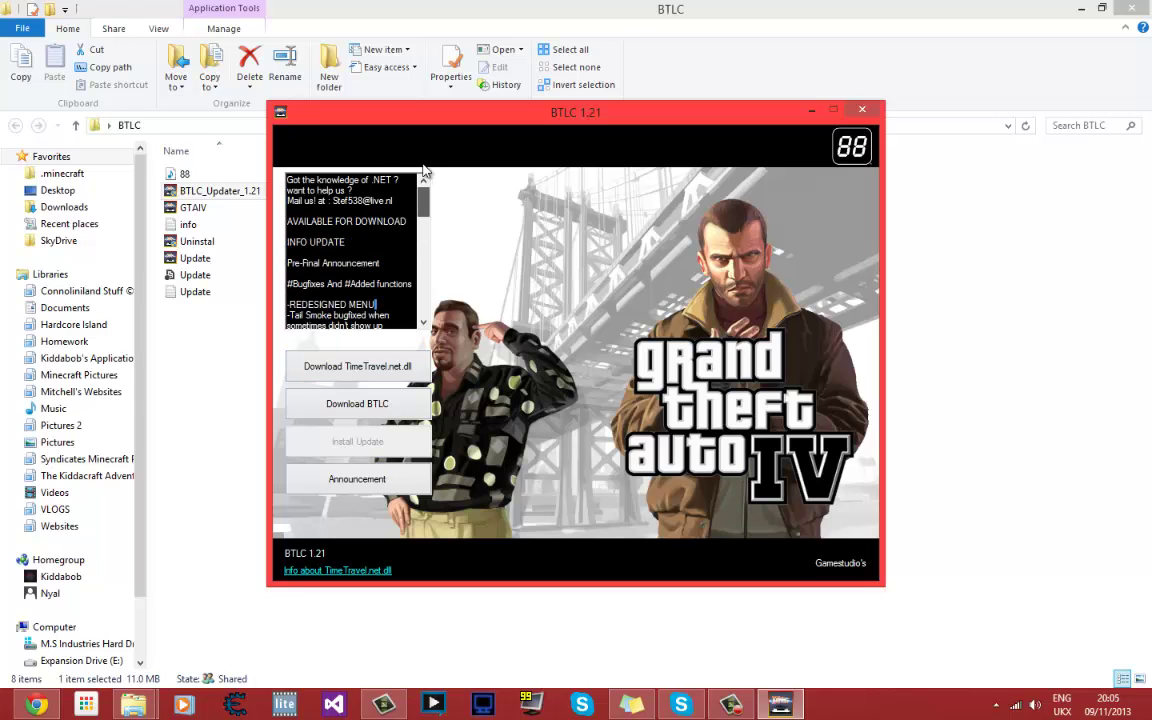
pyautogui.click(418, 410)
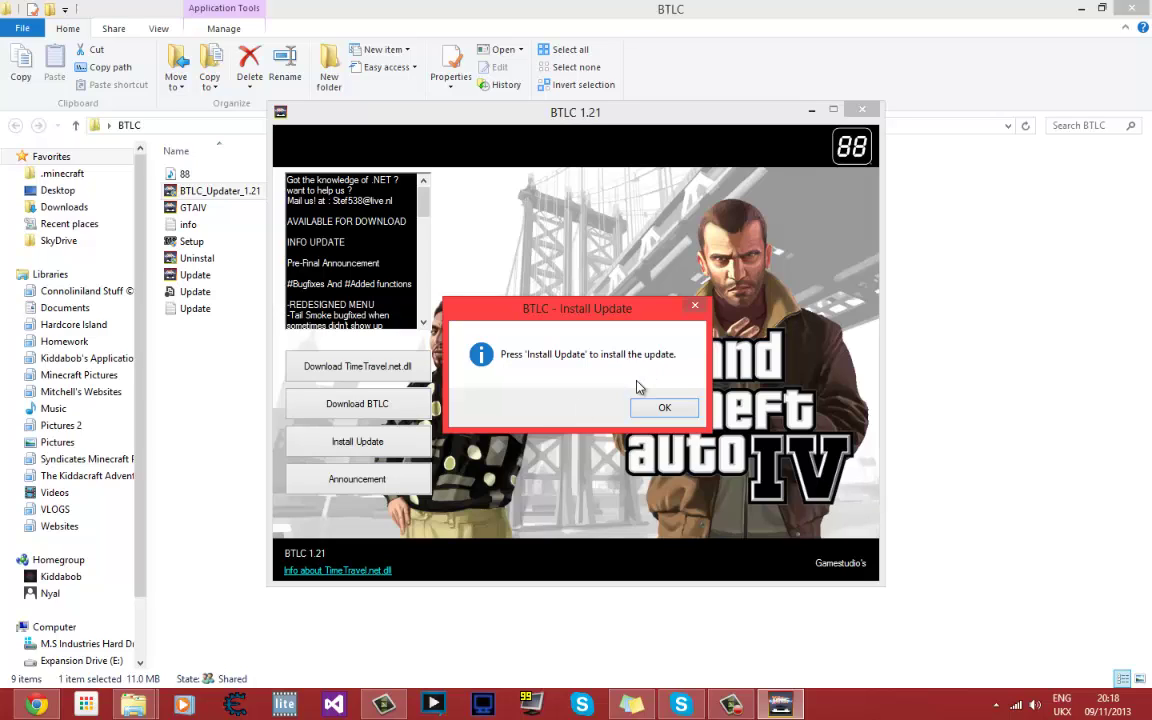
pyautogui.click(661, 406)
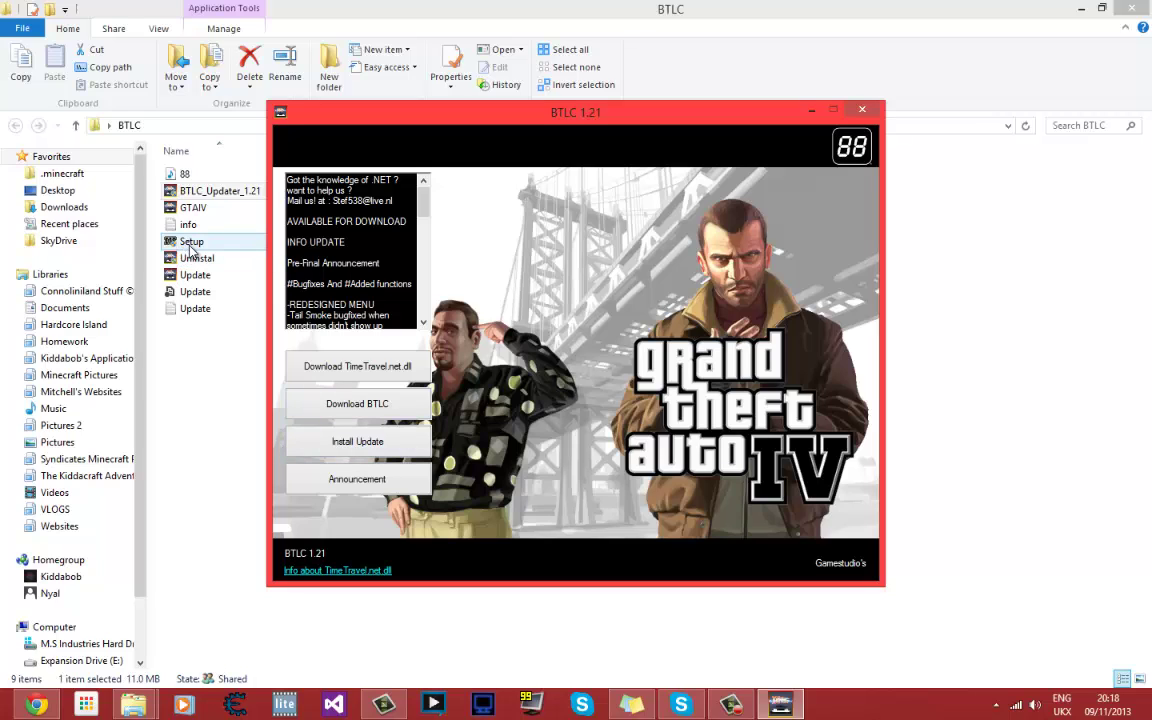
# Start the update installation, continue to the directory page and open the folder browser for the BT-LC Pre-Final install location.
pyautogui.click(379, 449)
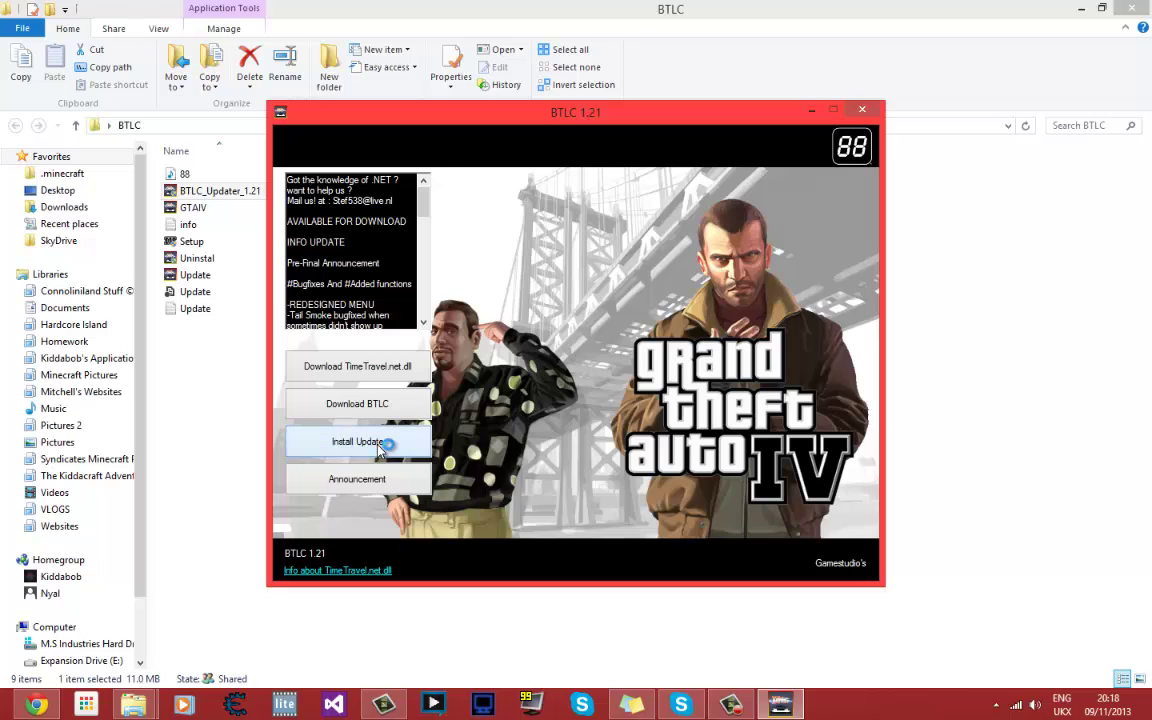
pyautogui.click(660, 469)
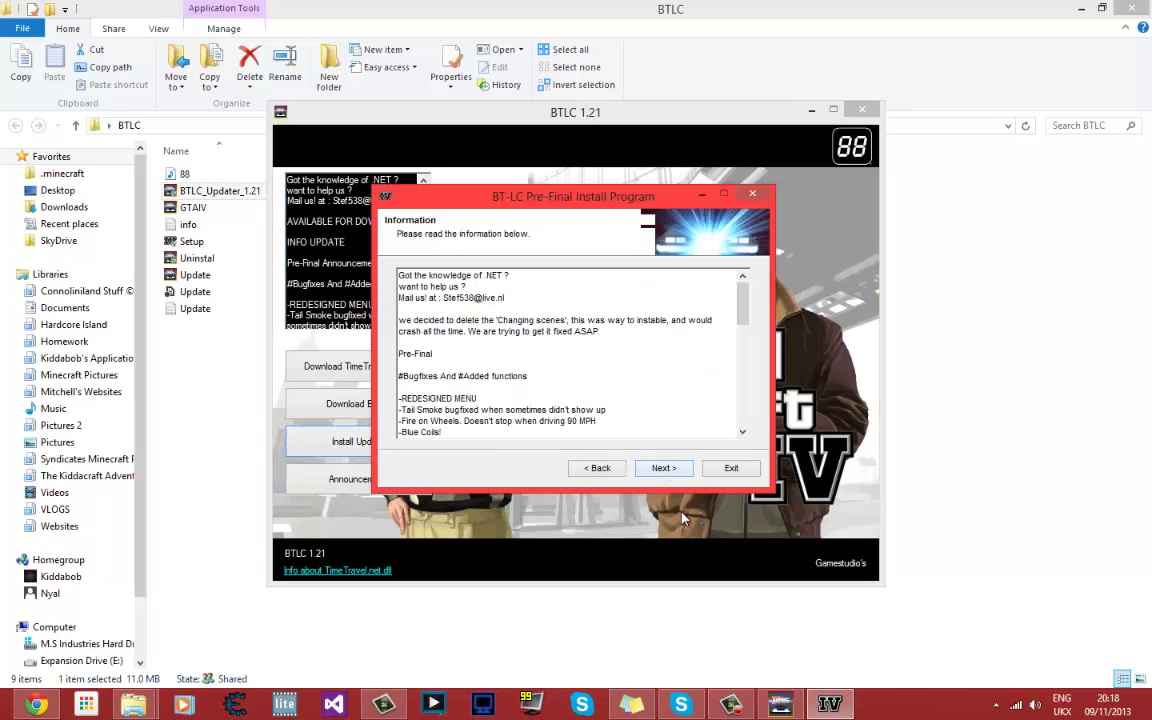
pyautogui.click(674, 477)
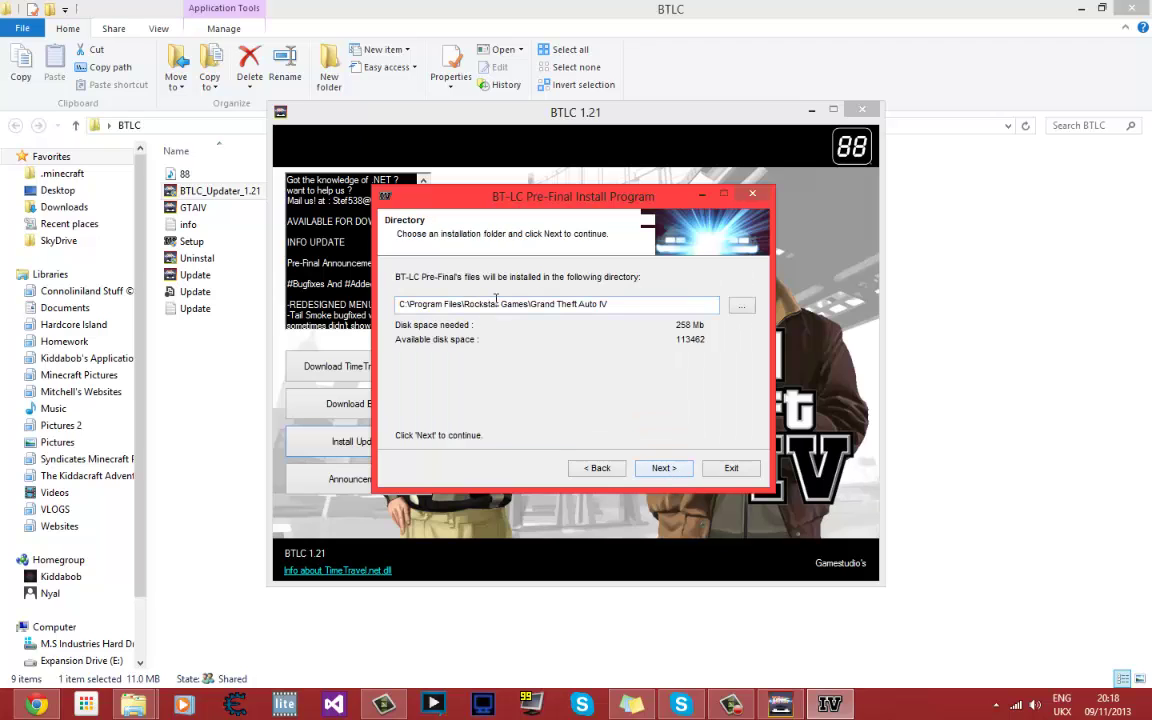
pyautogui.click(743, 308)
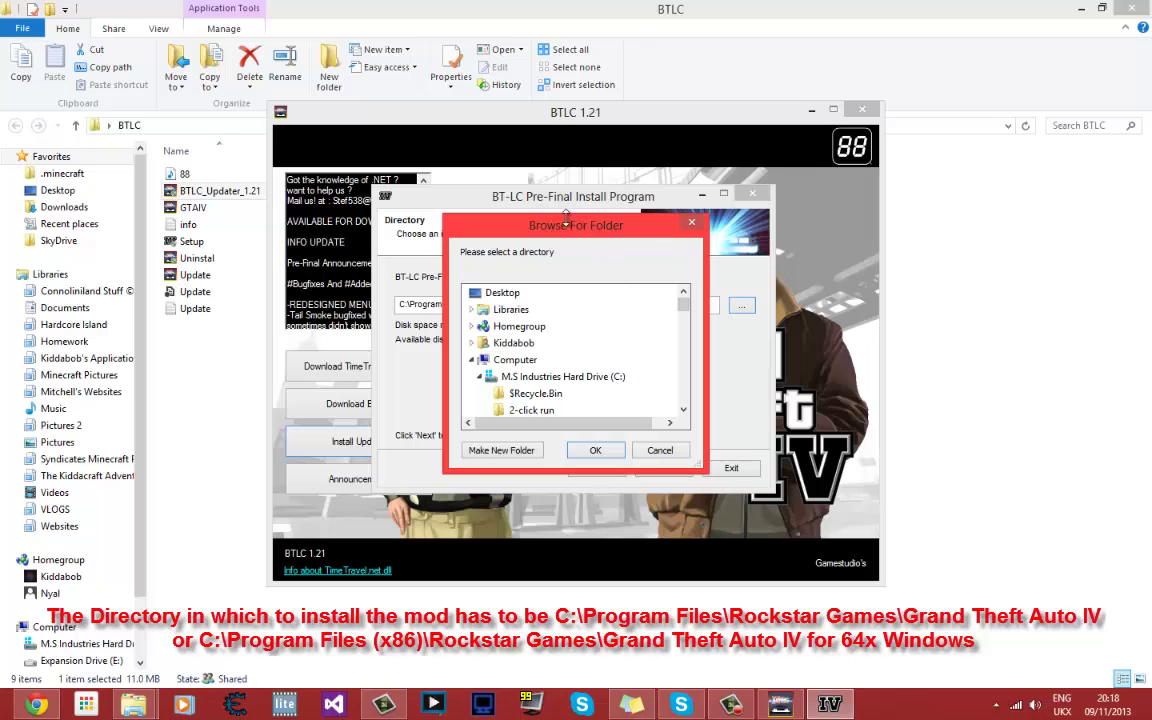
# Browse to the Grand Theft Auto IV folder within Rockstar Games under Program Files (x86) on the C: drive.
pyautogui.moveTo(632, 238); pyautogui.dragTo(628, 354)
pyautogui.moveTo(682, 423); pyautogui.dragTo(683, 449)
pyautogui.doubleClick(550, 527)
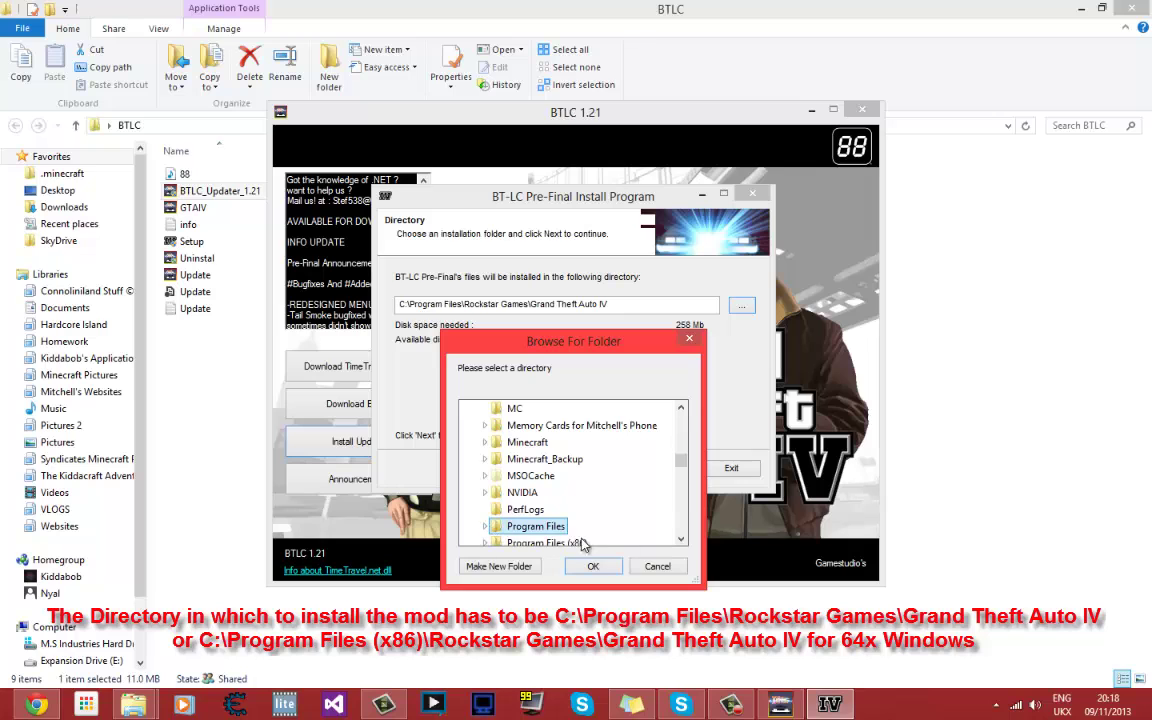
pyautogui.scroll(-2, 680, 538)
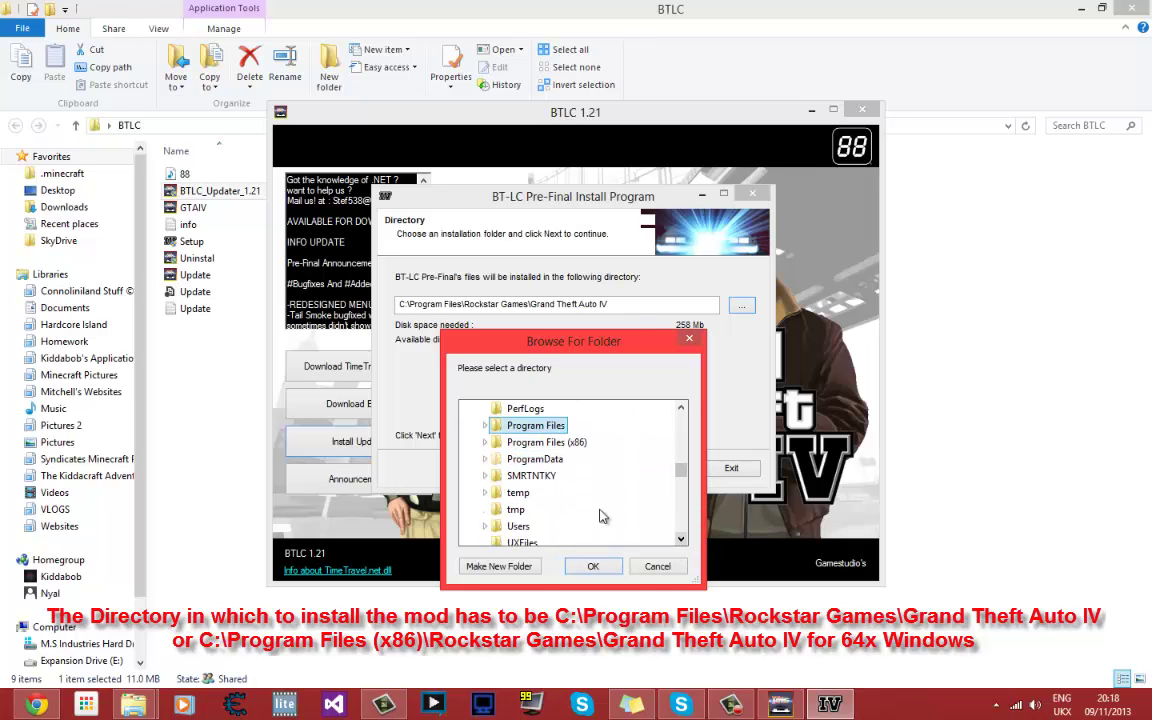
pyautogui.click(485, 443)
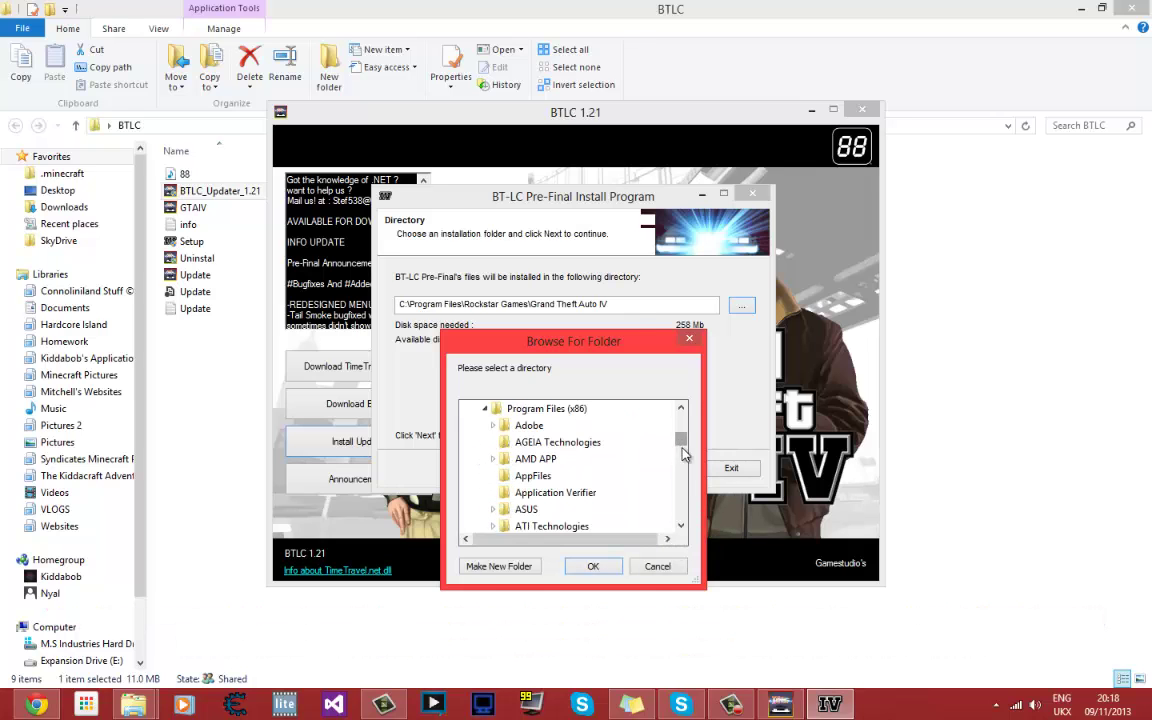
pyautogui.moveTo(684, 450); pyautogui.dragTo(683, 480)
pyautogui.click(492, 408)
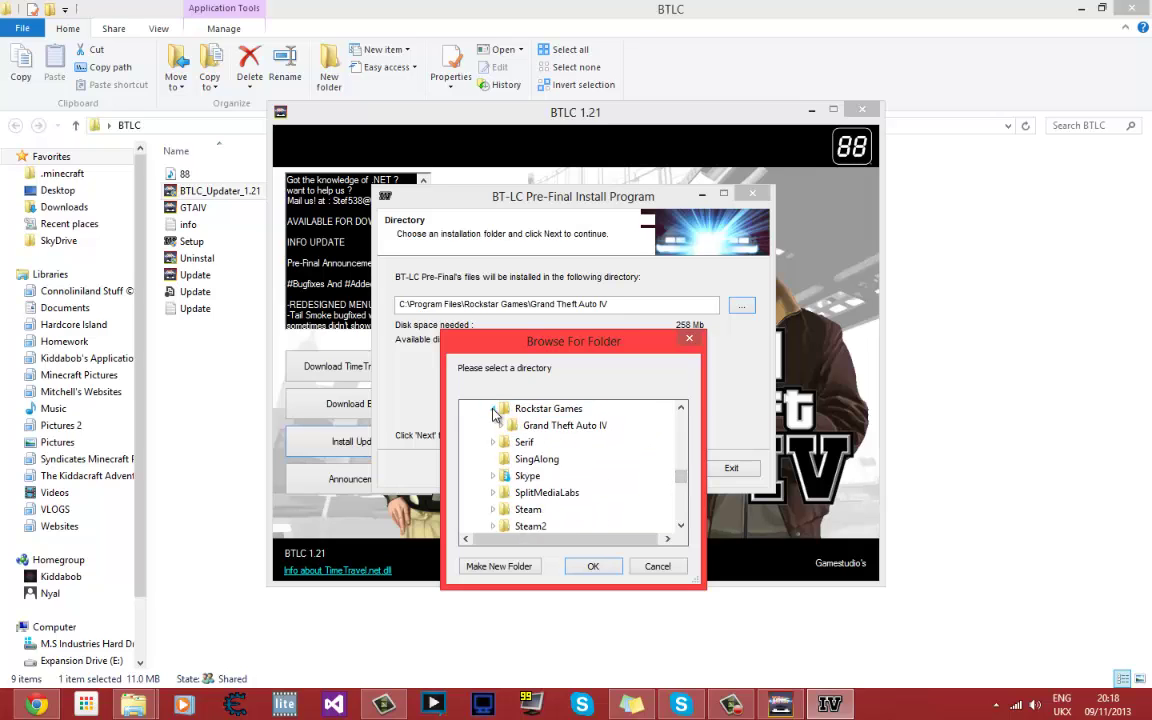
pyautogui.click(501, 425)
pyautogui.click(515, 409)
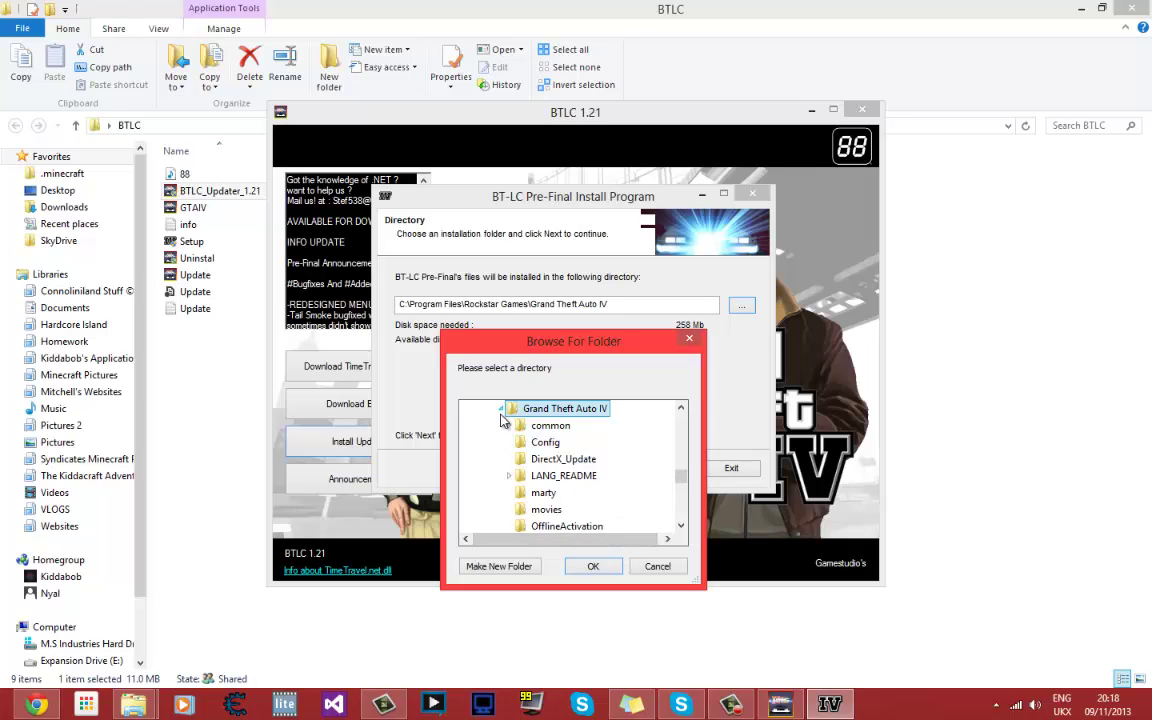
# Collapse the Computer tree and create a new folder named Test inside the Desktop's BTLC folder.
pyautogui.press('Left')
pyautogui.moveTo(684, 481); pyautogui.dragTo(684, 419)
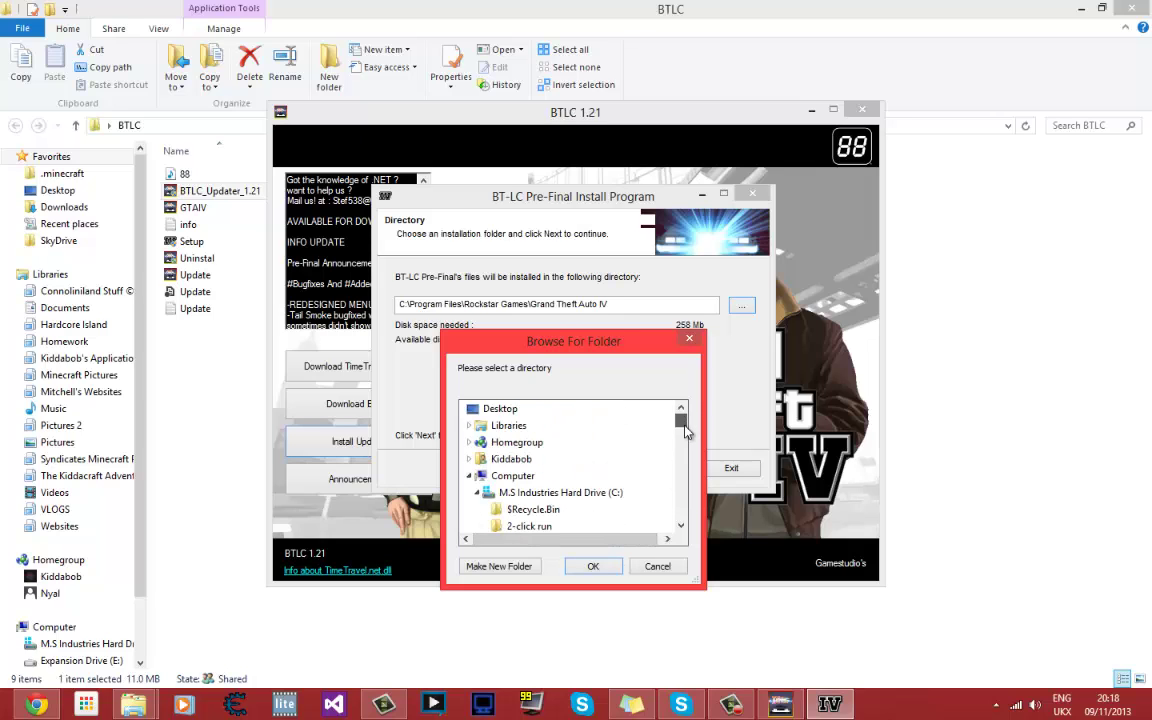
pyautogui.press('Left')
pyautogui.press('Left')
pyautogui.press('Left')
pyautogui.press('Left')
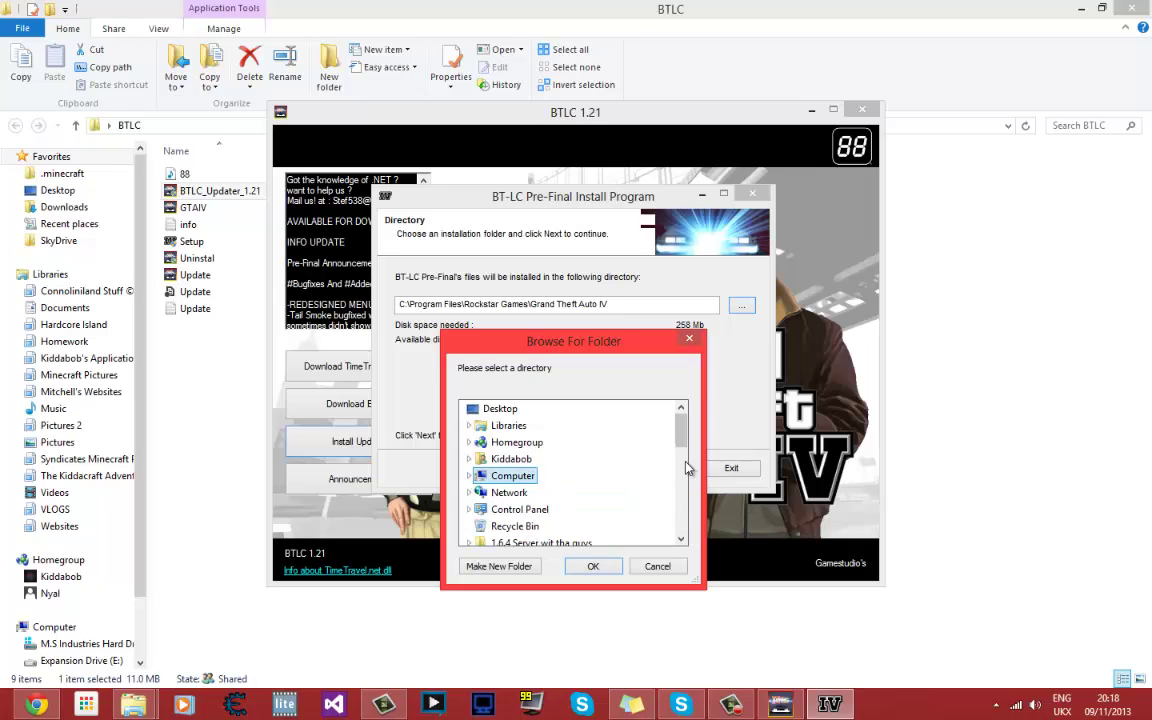
pyautogui.moveTo(679, 450); pyautogui.dragTo(680, 484)
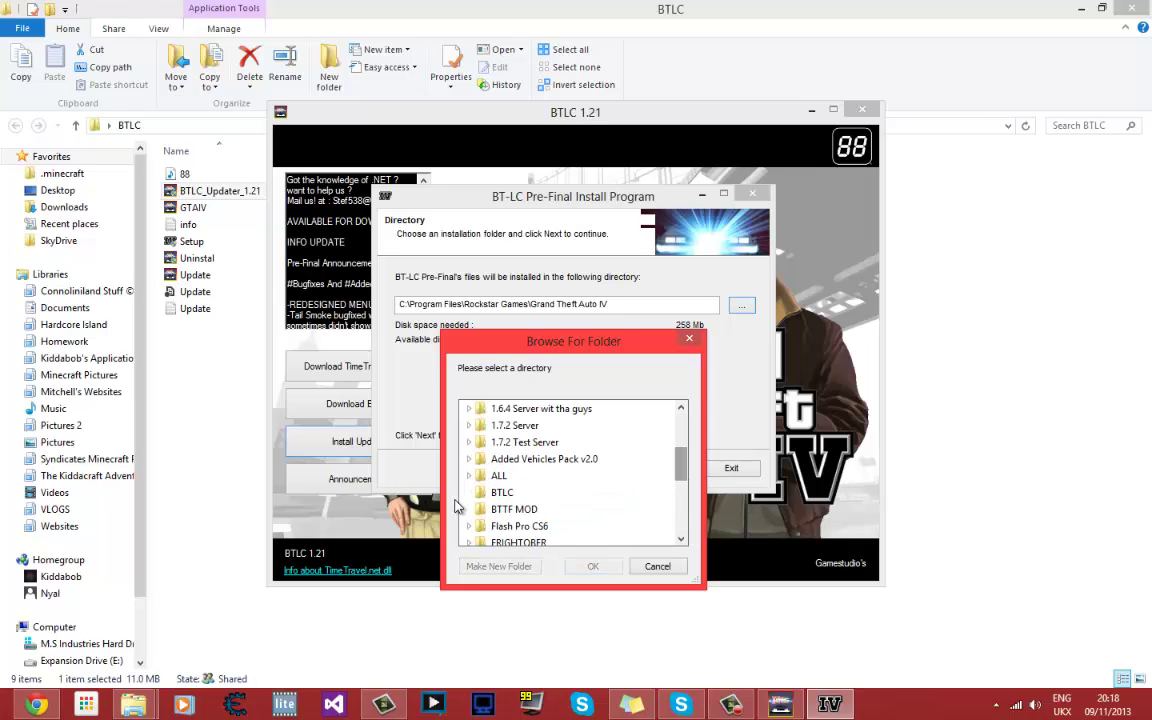
pyautogui.click(500, 493)
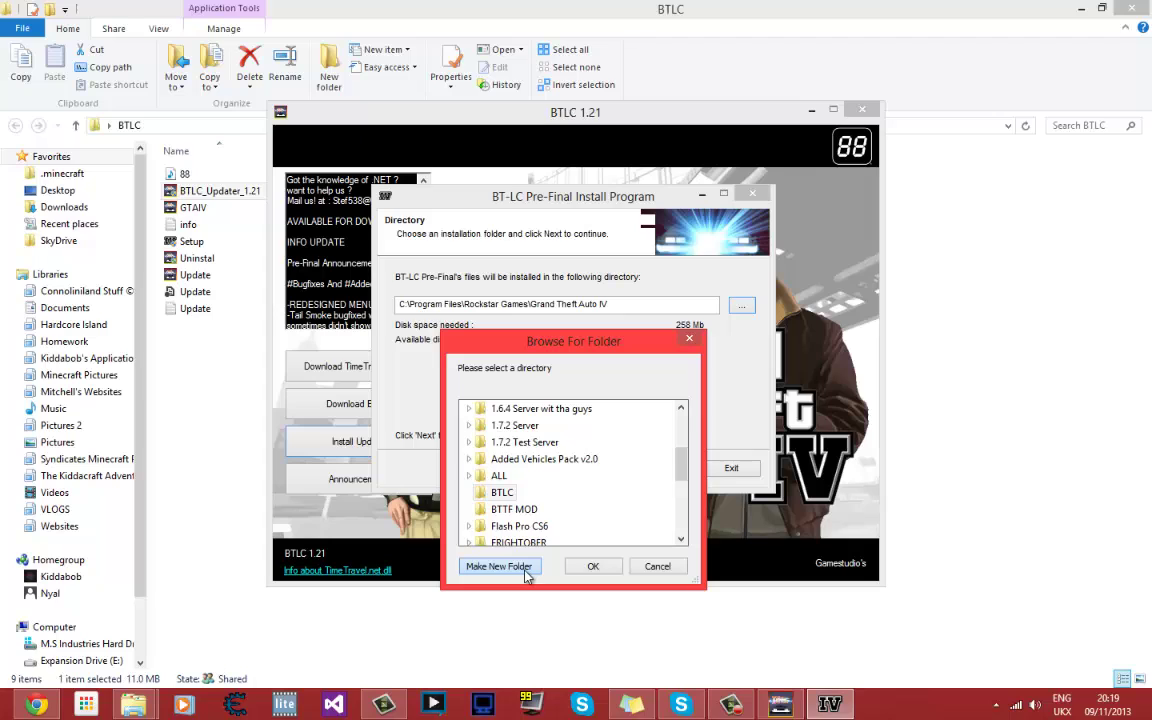
pyautogui.click(503, 567)
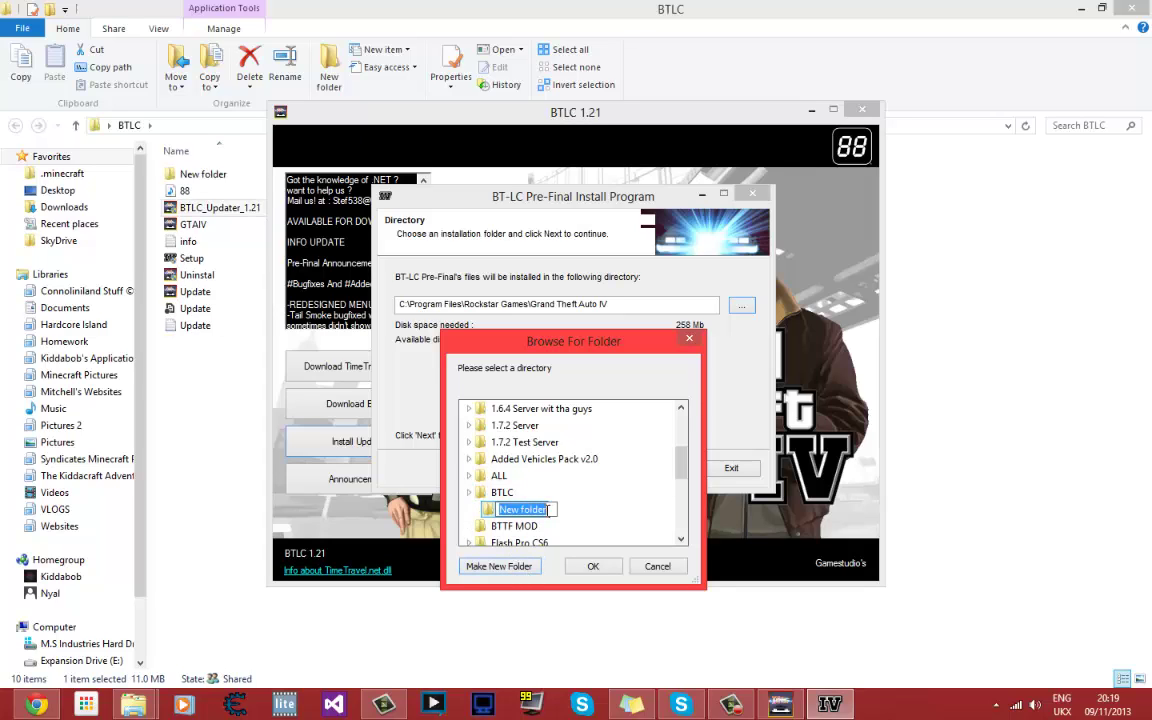
pyautogui.write('Test')
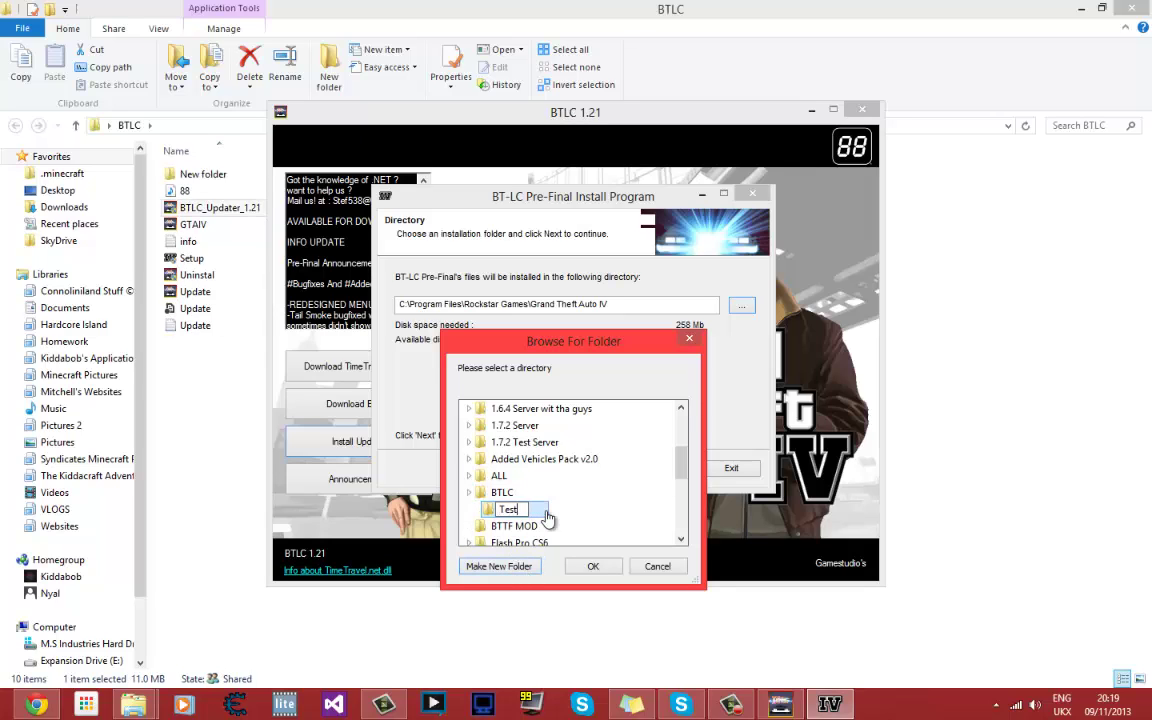
pyautogui.press('Return')
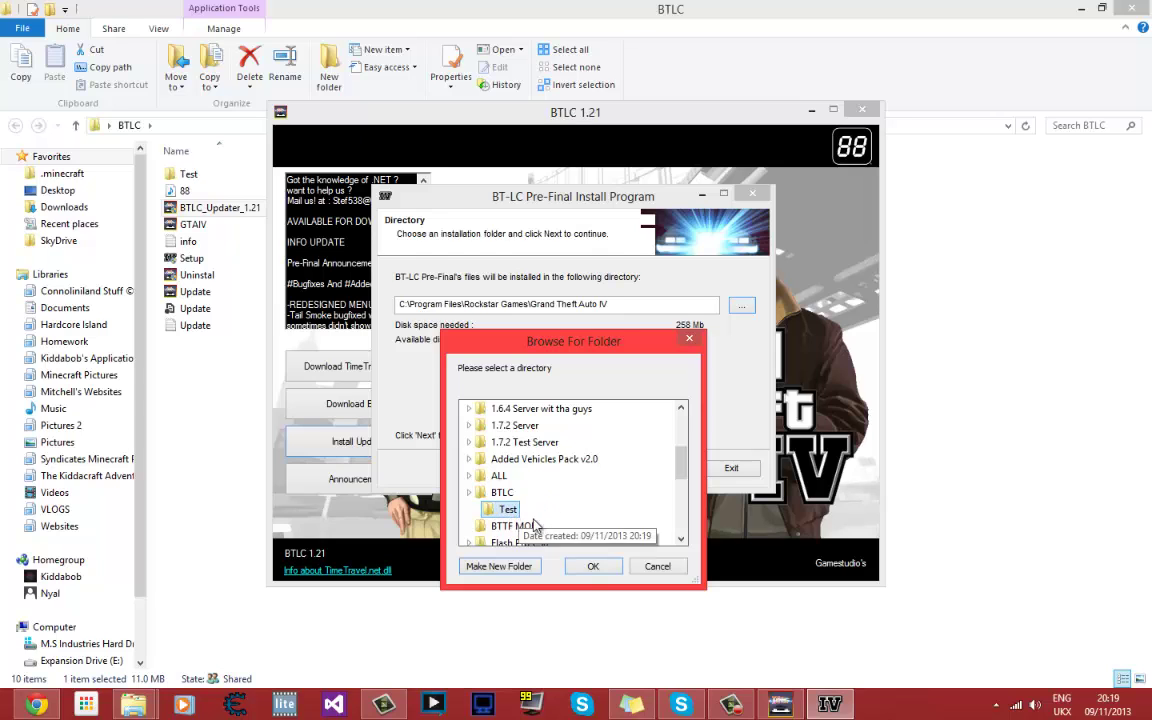
# Accept the Test folder as the installation directory and install BT-LC Pre-Final into it.
pyautogui.click(593, 566)
pyautogui.click(662, 469)
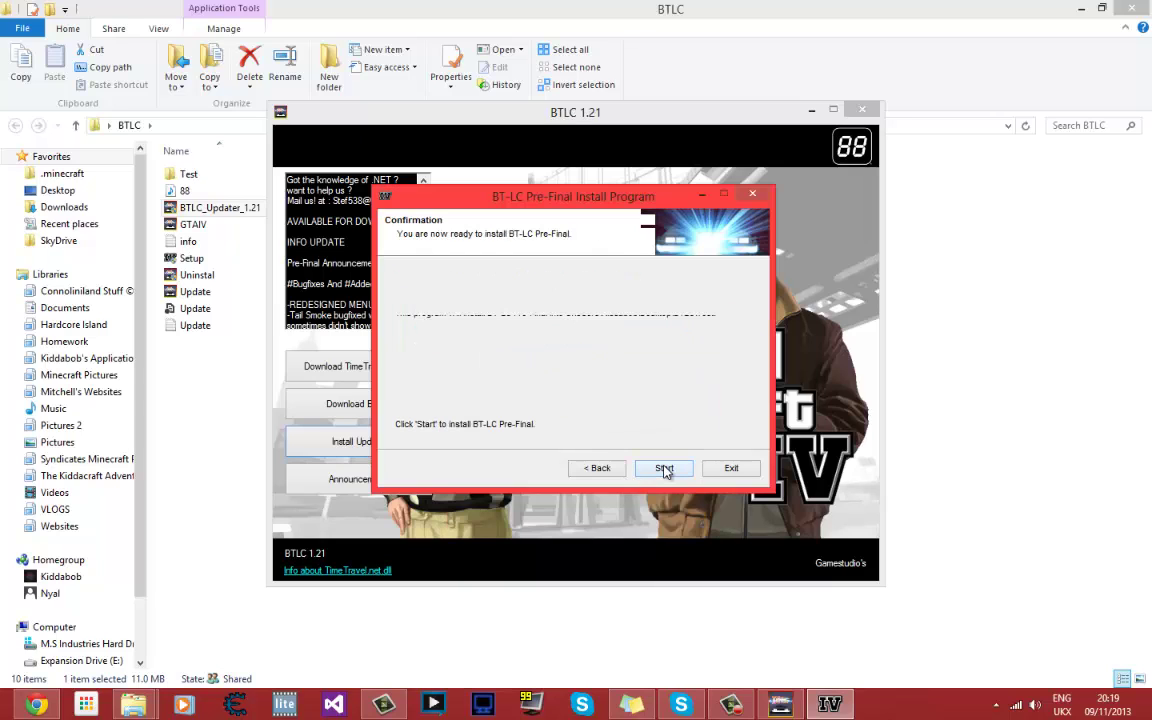
pyautogui.click(668, 469)
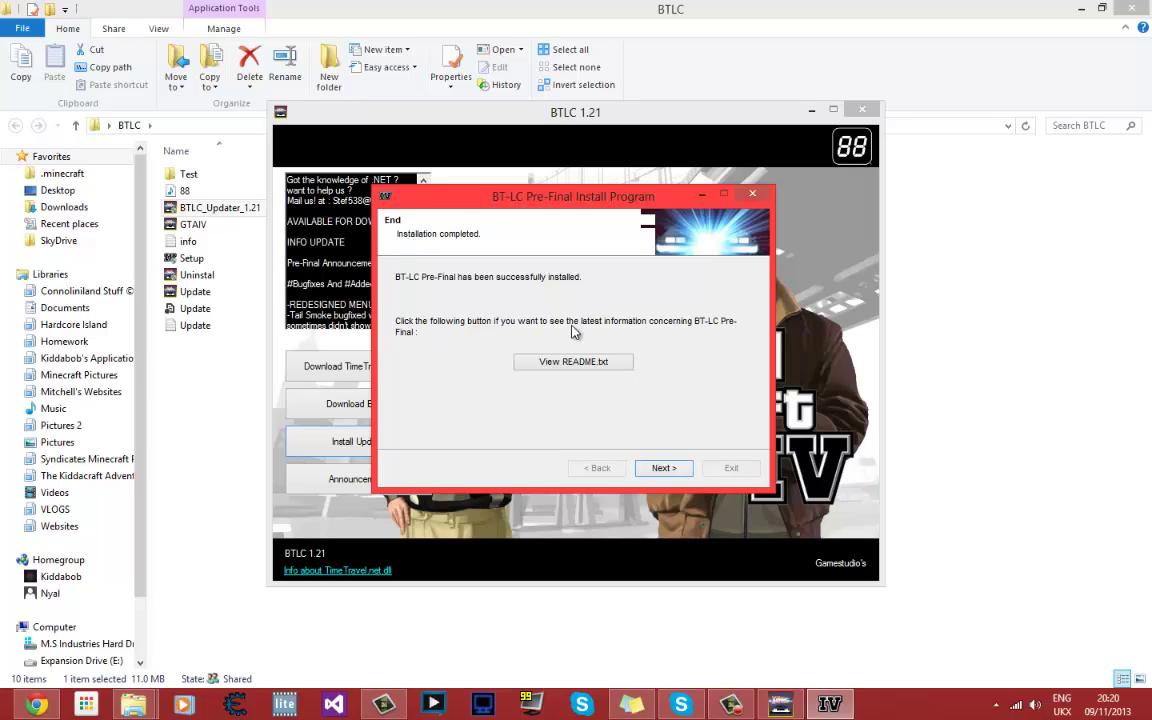
# View the installer's README in a smaller window, close it, and exit the completed BT-LC Pre-Final install program.
pyautogui.click(603, 366)
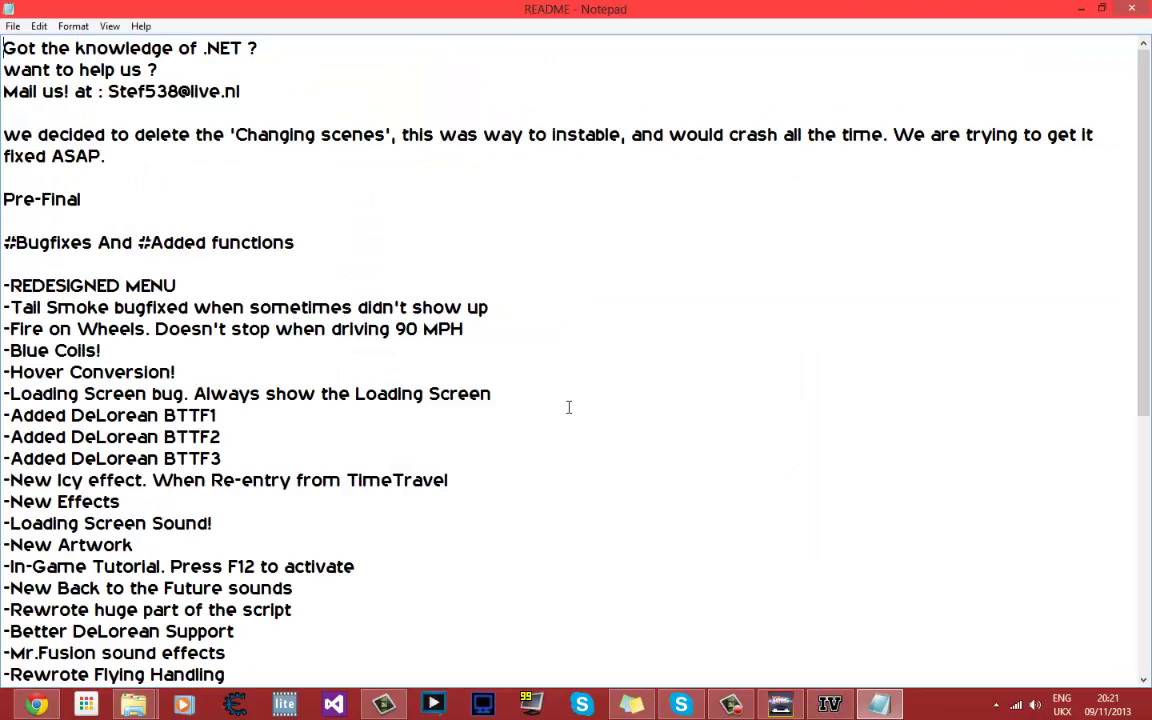
pyautogui.moveTo(470, 5); pyautogui.dragTo(507, 268)
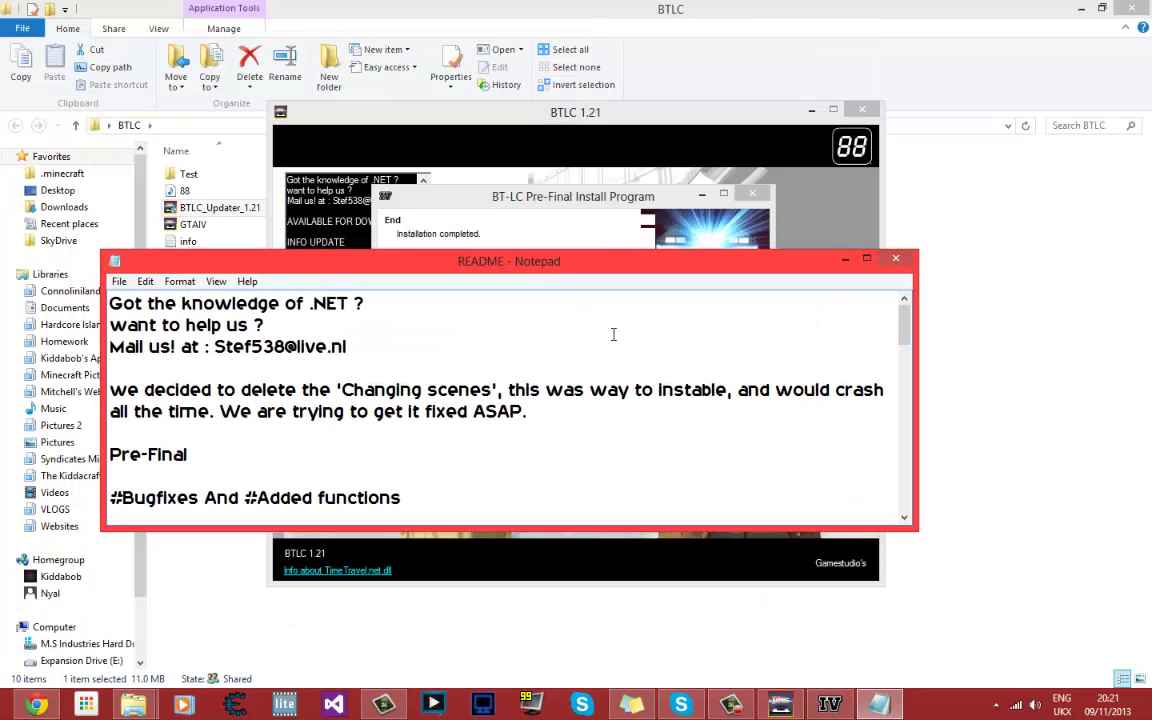
pyautogui.scroll(-3, 426, 400)
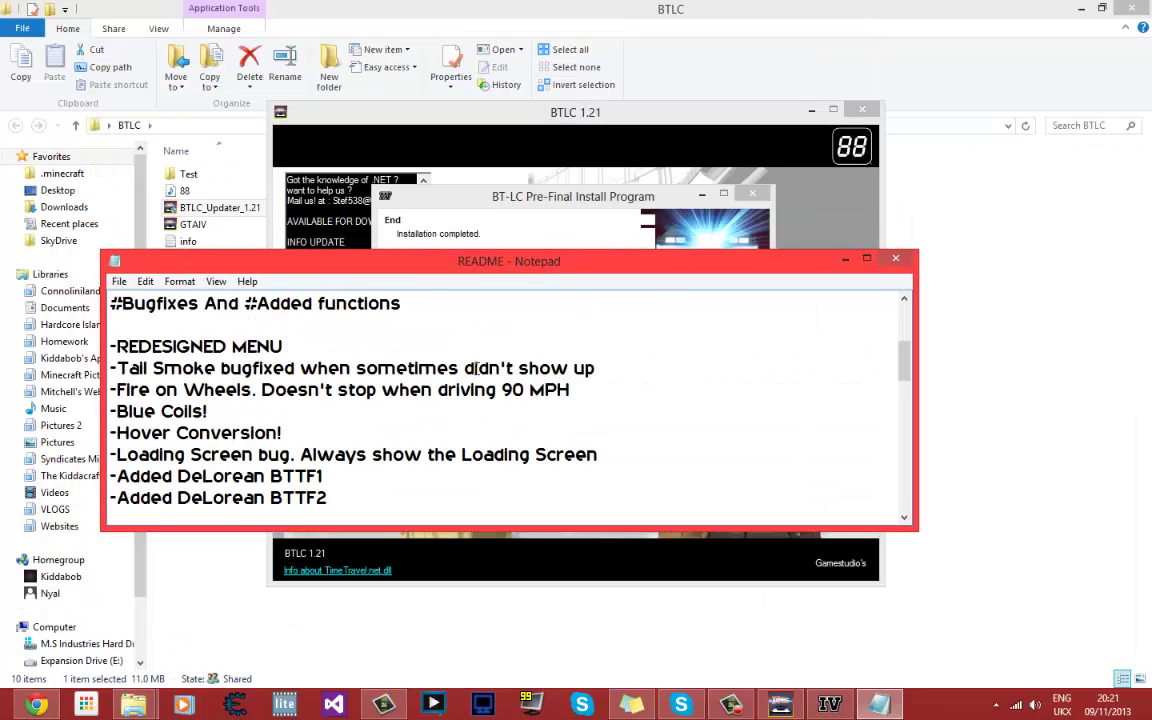
pyautogui.click(897, 259)
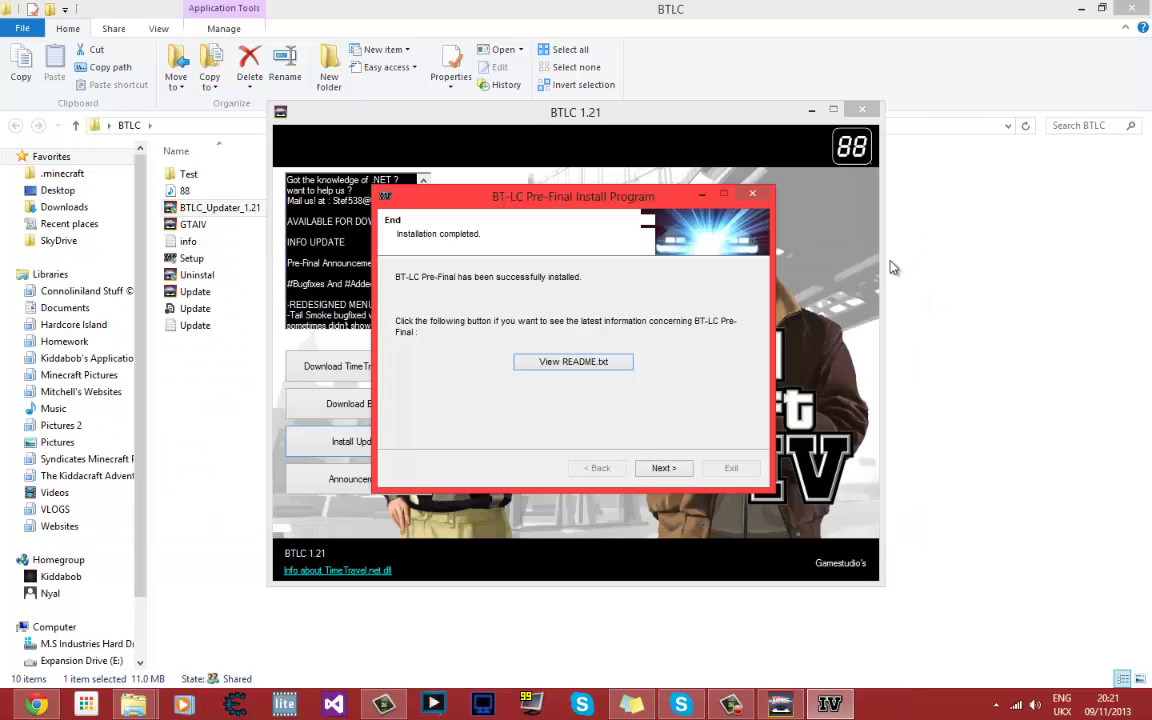
pyautogui.click(668, 470)
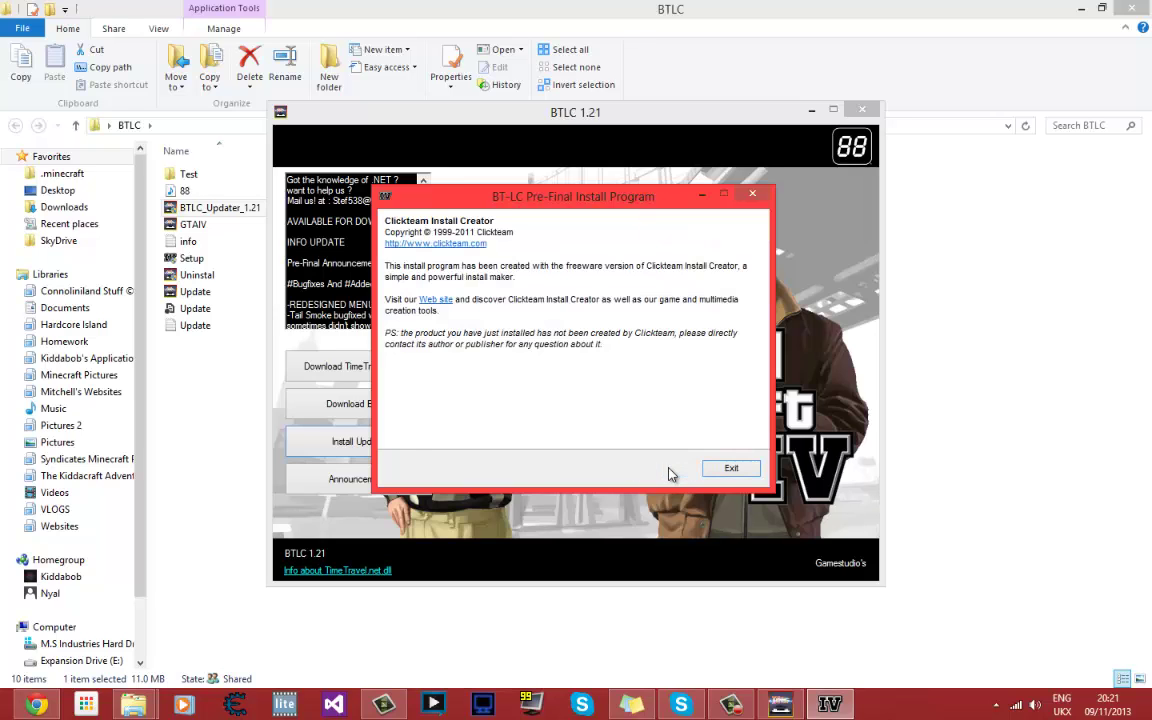
pyautogui.click(728, 467)
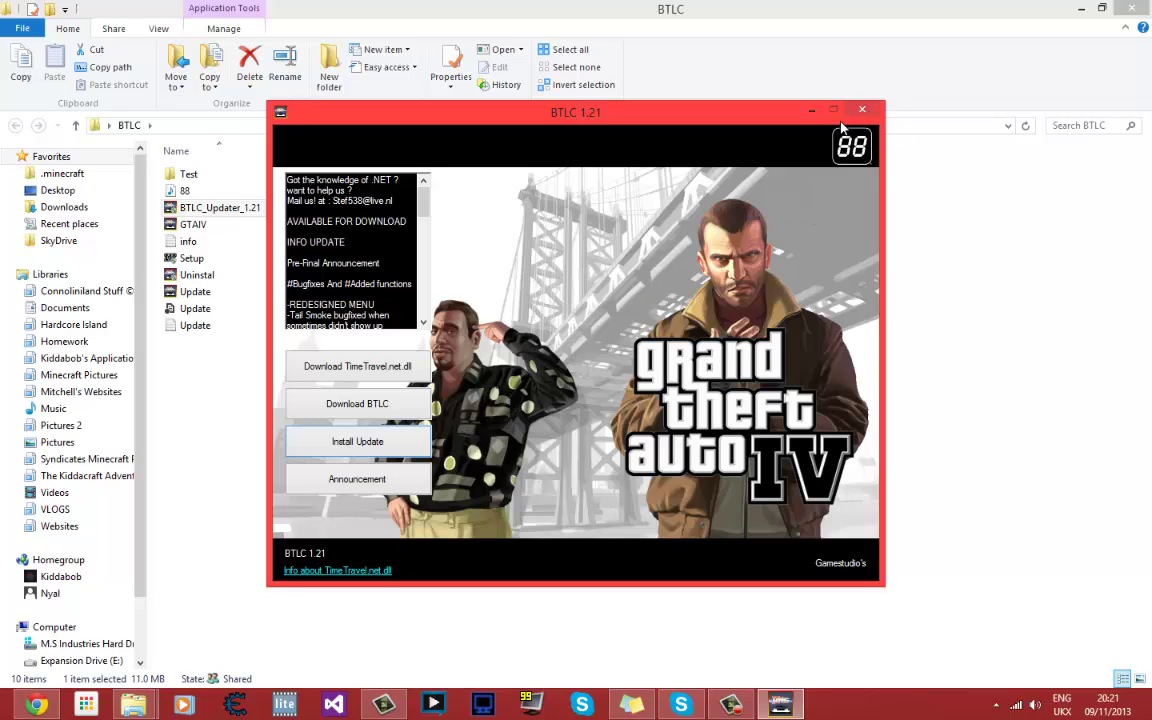
# Open the TimeTravel.net.dll download page from the BTLC updater and download the Time Travel mod from GTA-Modding.com.
pyautogui.click(376, 374)
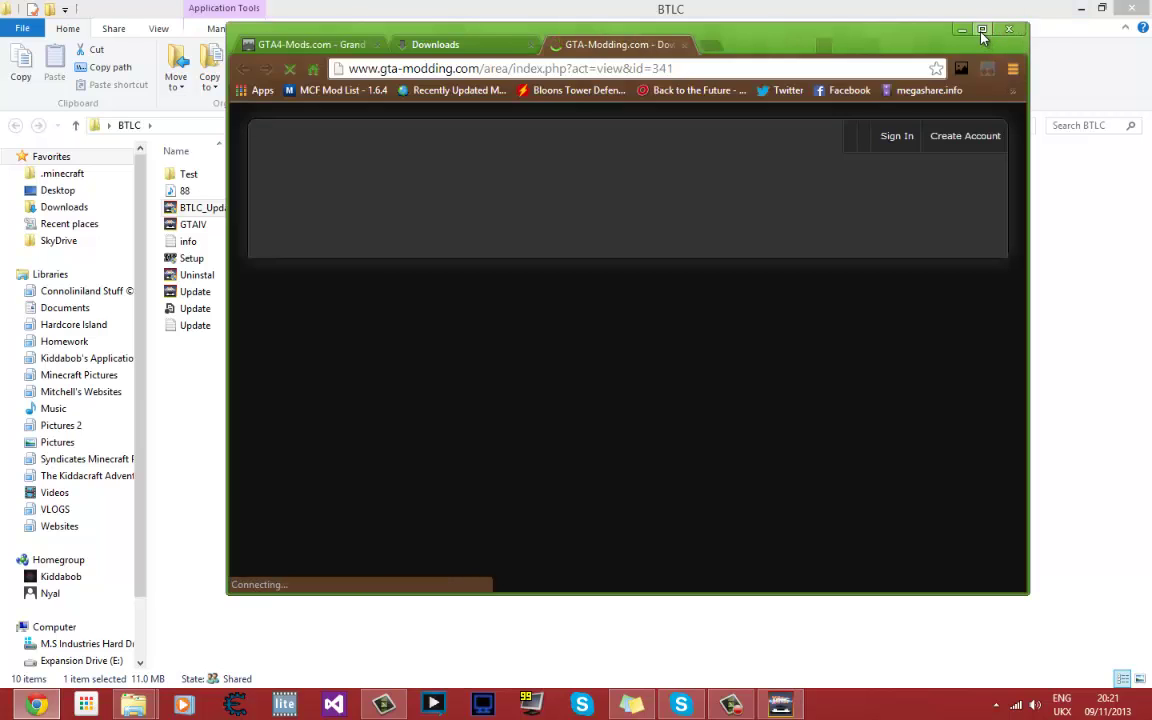
pyautogui.click(982, 30)
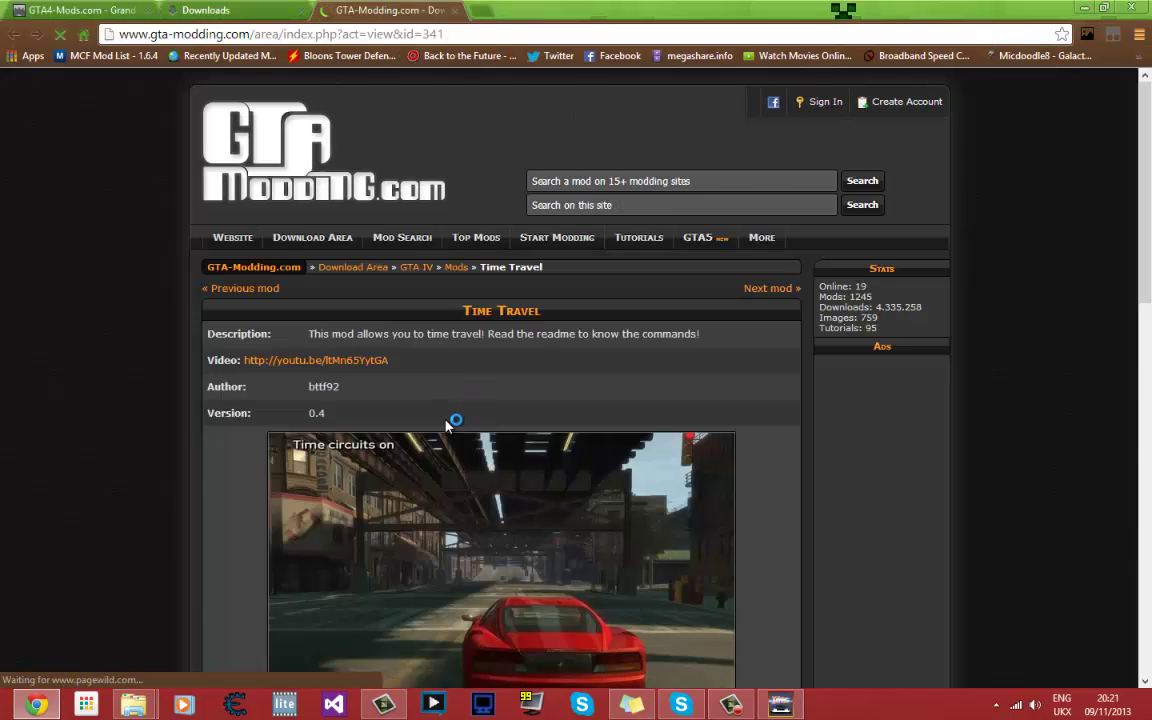
pyautogui.scroll(-3, 453, 415)
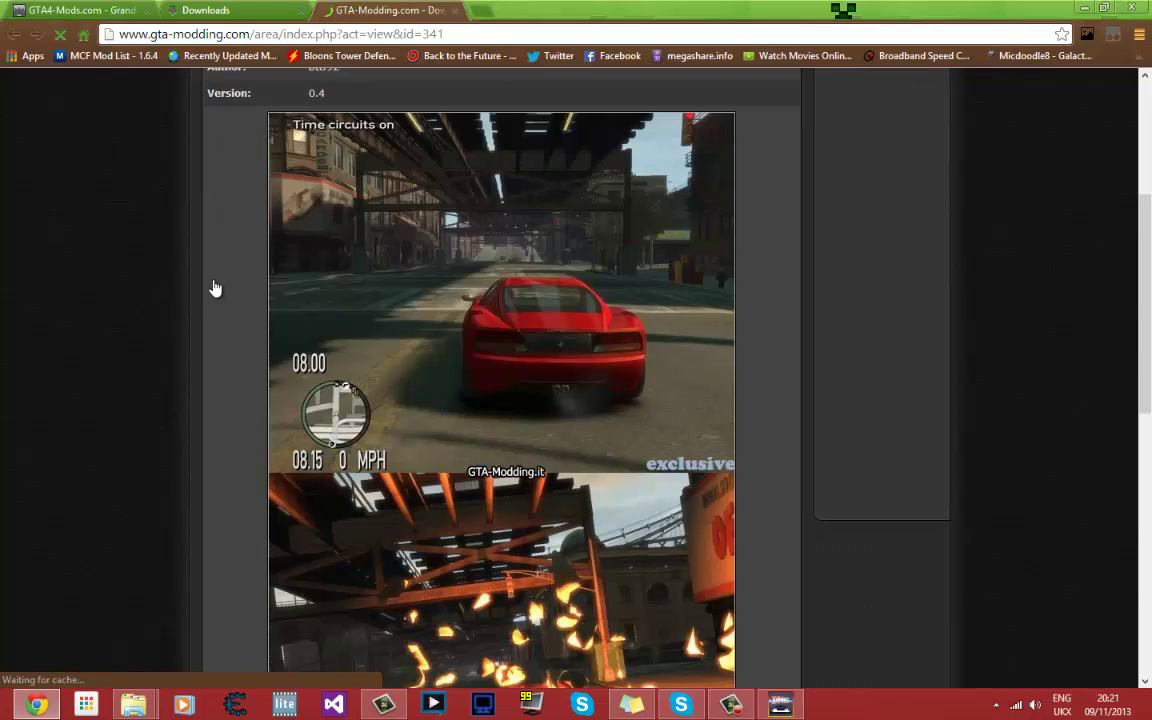
pyautogui.scroll(-4, 213, 295)
pyautogui.scroll(-2, 219, 310)
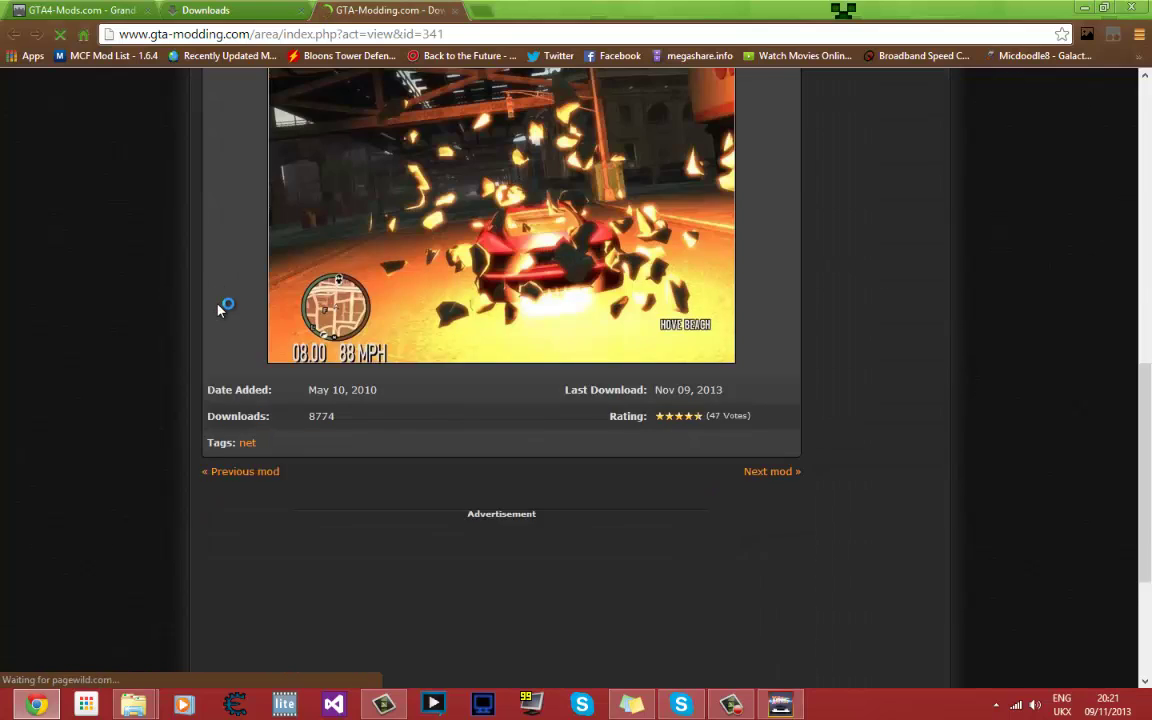
pyautogui.scroll(-2, 224, 306)
pyautogui.scroll(2, 500, 340)
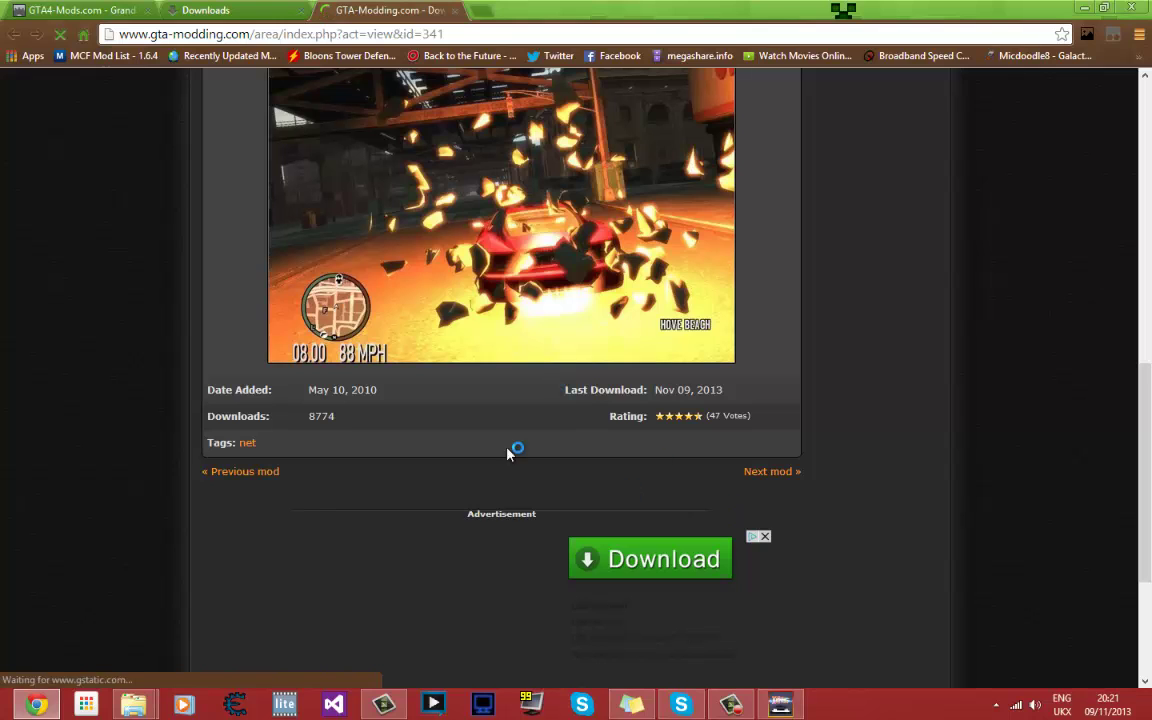
pyautogui.scroll(6, 606, 457)
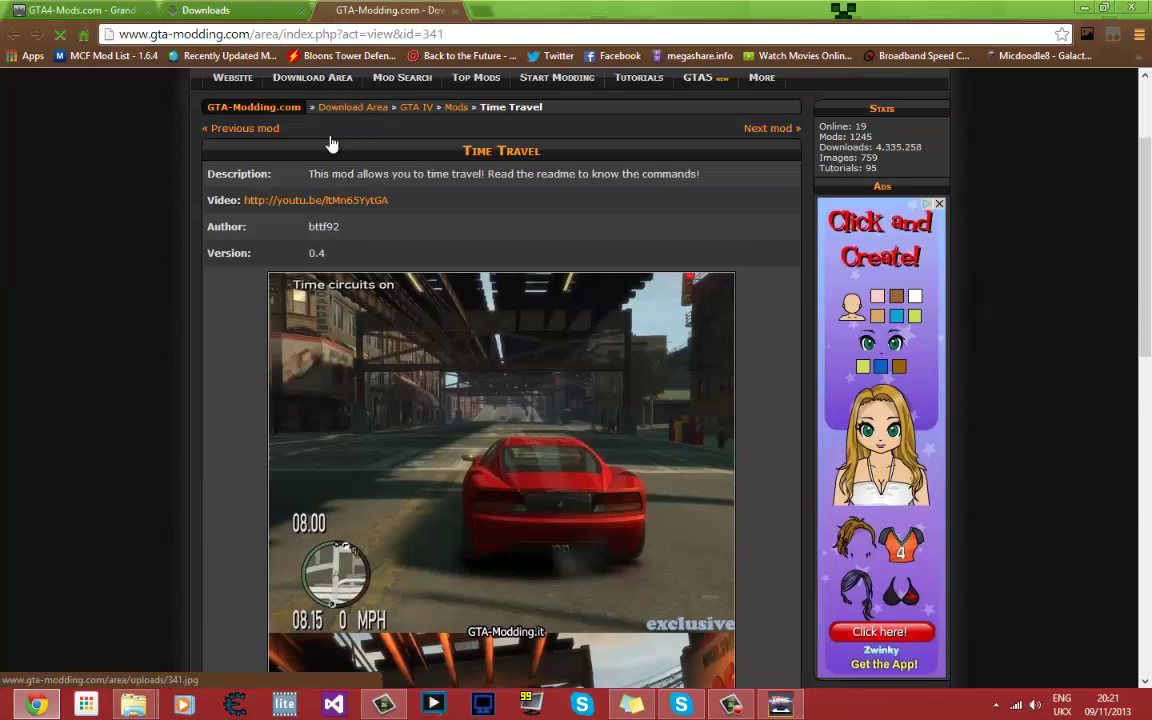
pyautogui.scroll(-1, 583, 418)
pyautogui.scroll(-6, 583, 418)
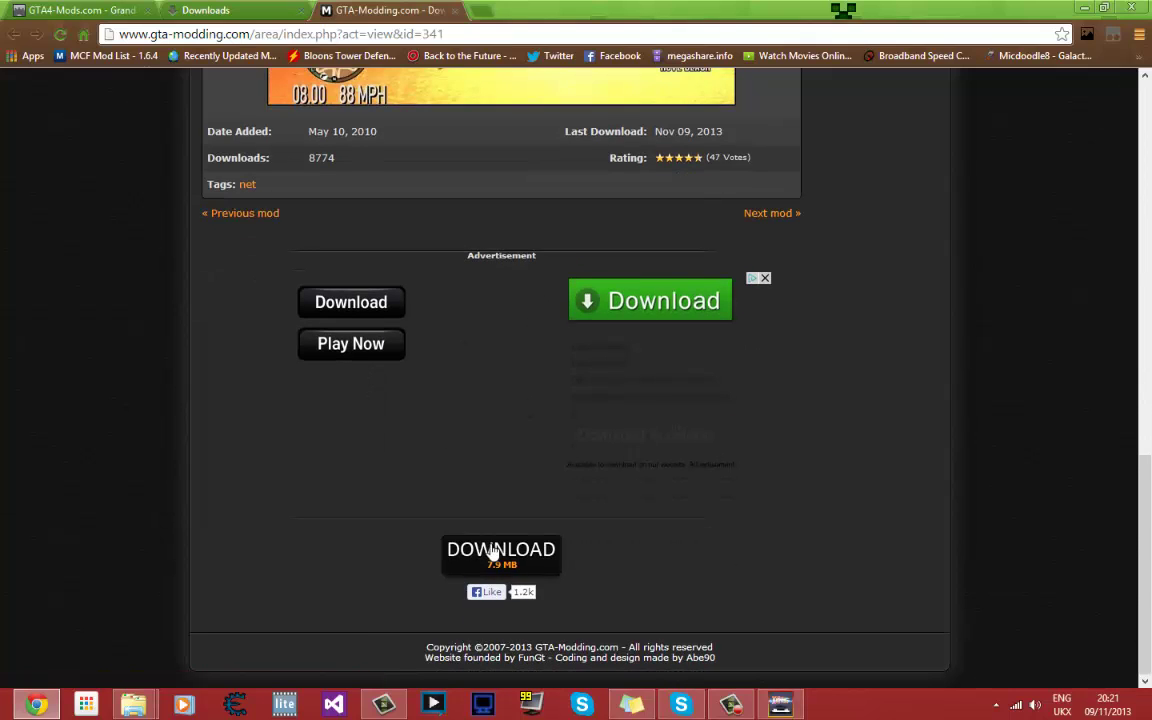
pyautogui.click(522, 561)
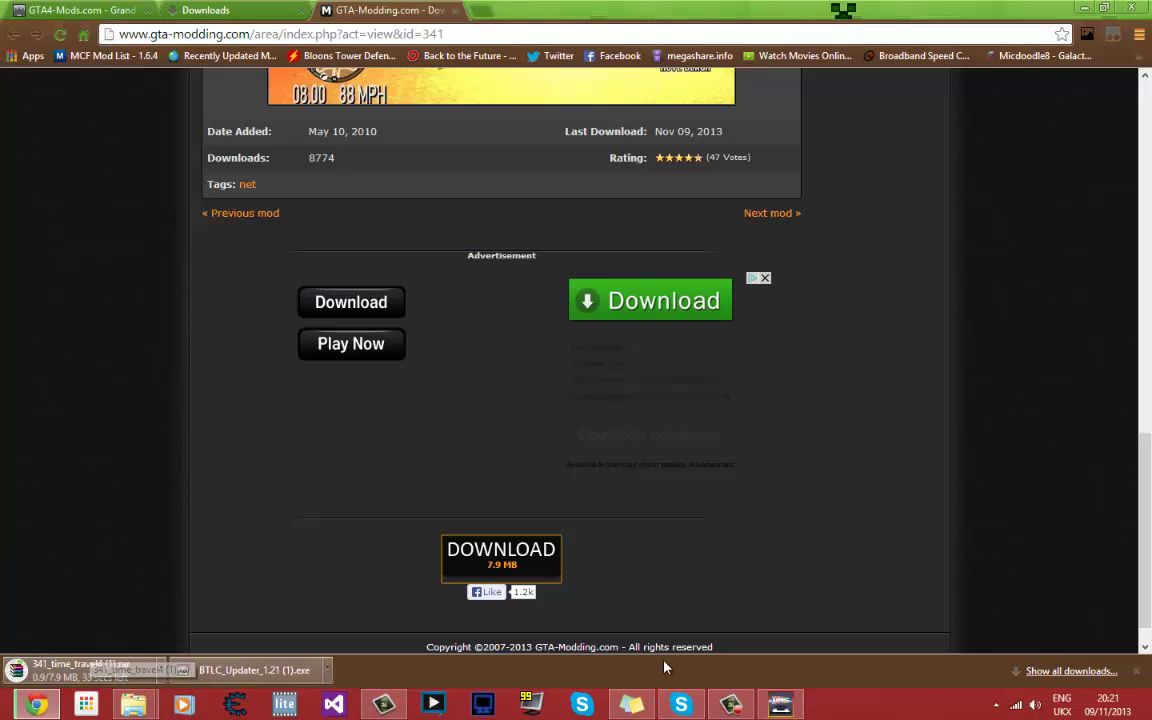
# Show the browser's full downloads list and close the GTA-Modding.com page.
pyautogui.click(1068, 671)
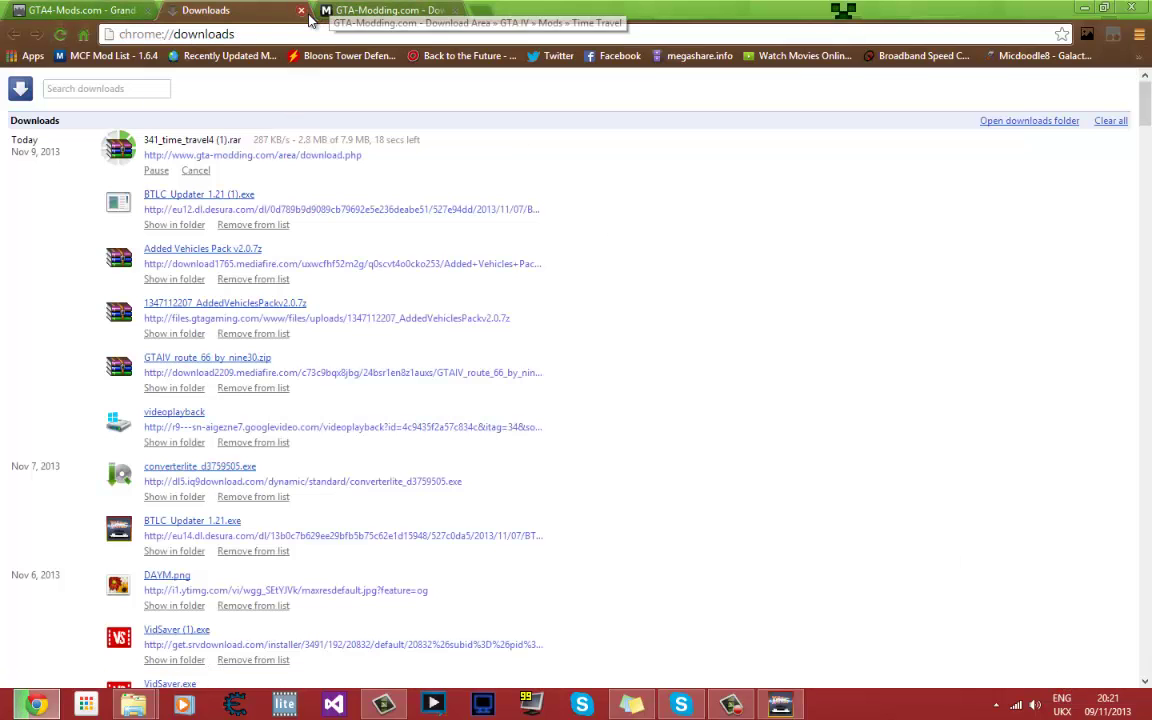
pyautogui.click(397, 10)
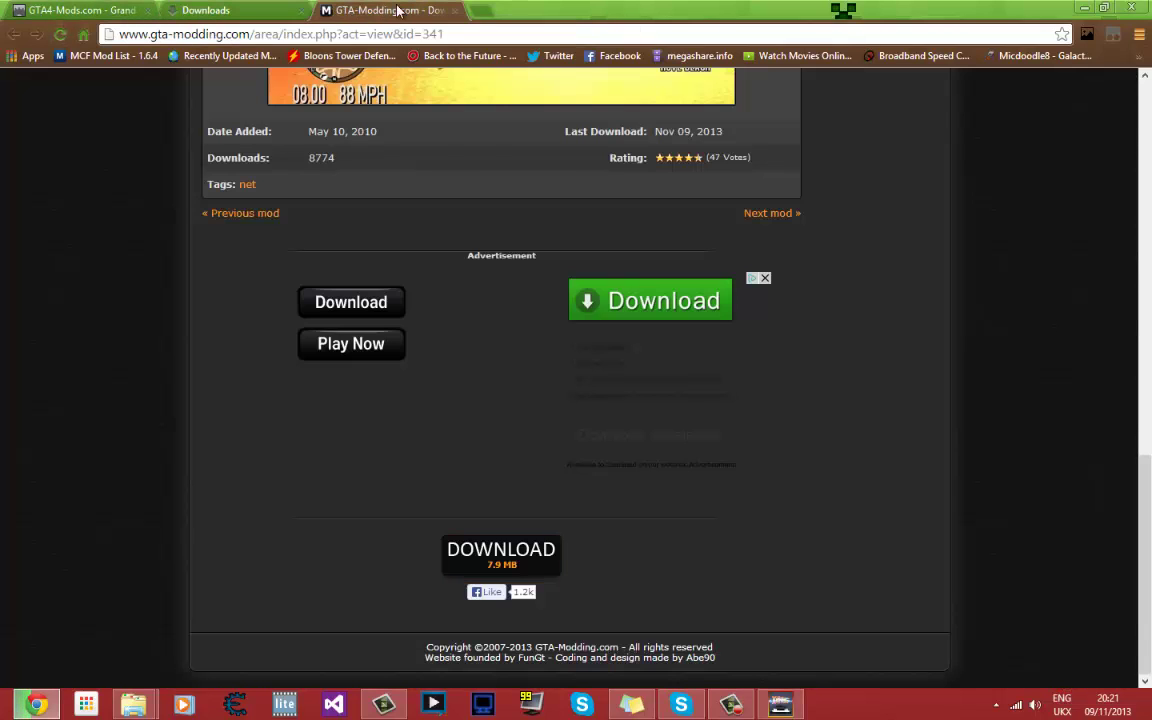
pyautogui.click(455, 10)
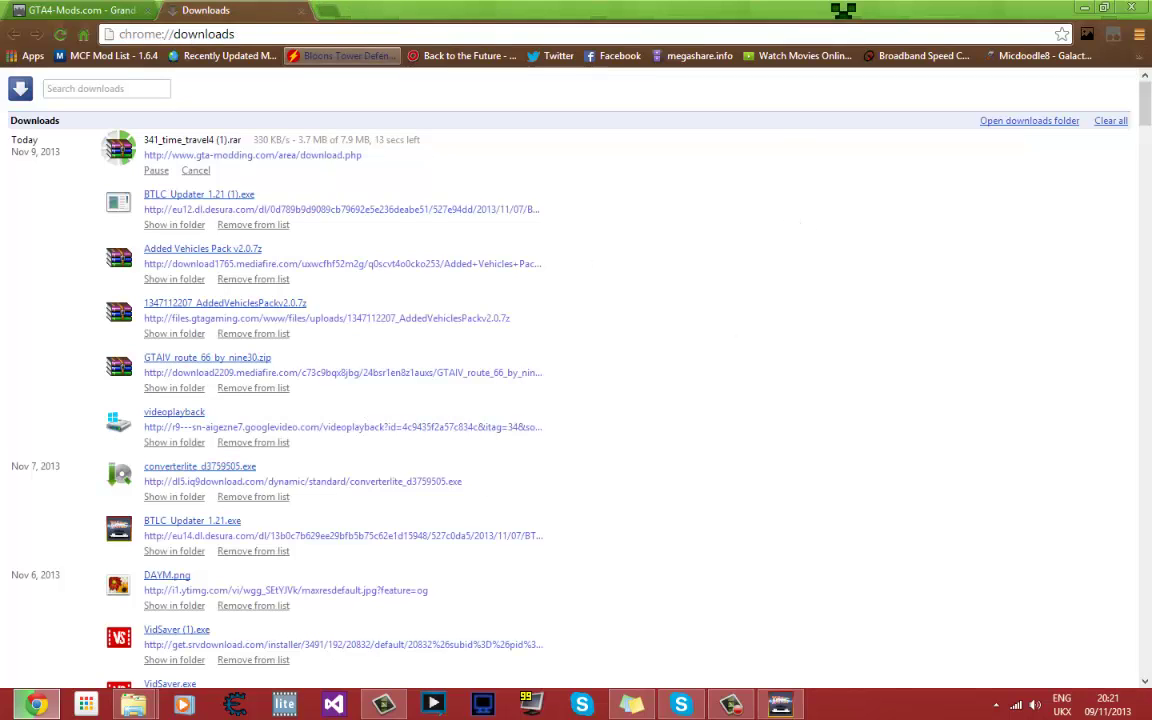
# Switch to File Explorer's test stuff window, go to Computer, and place the window beside the browser's downloads list.
pyautogui.click(133, 705)
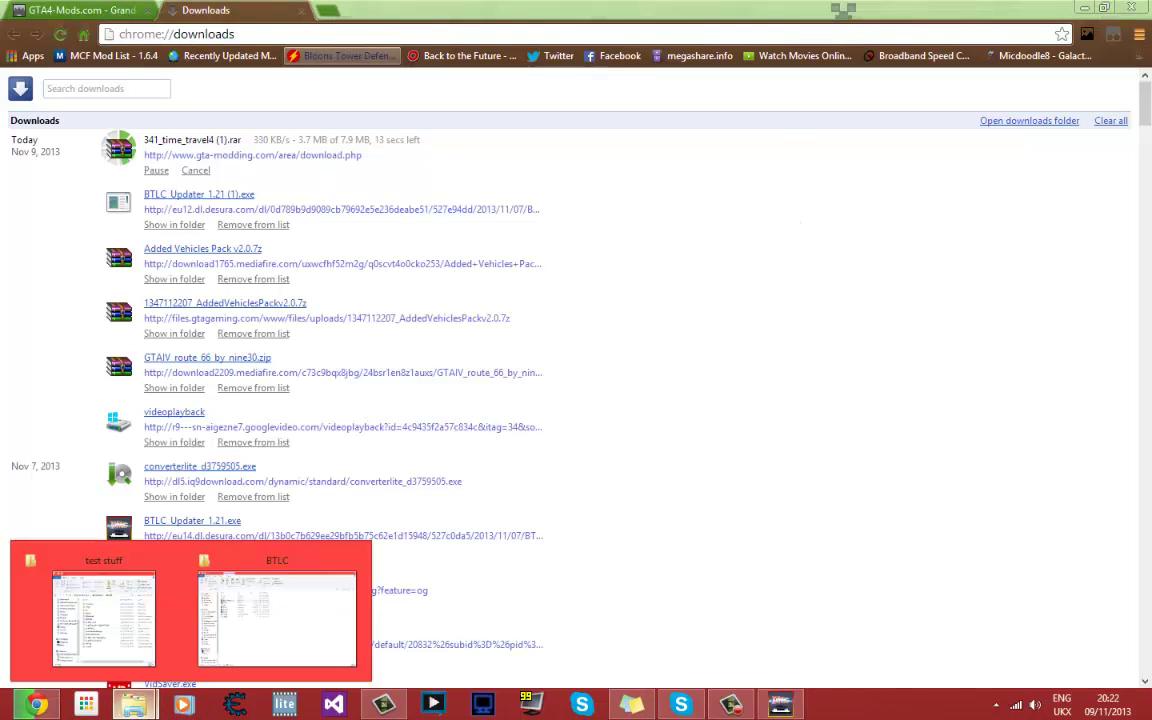
pyautogui.click(153, 653)
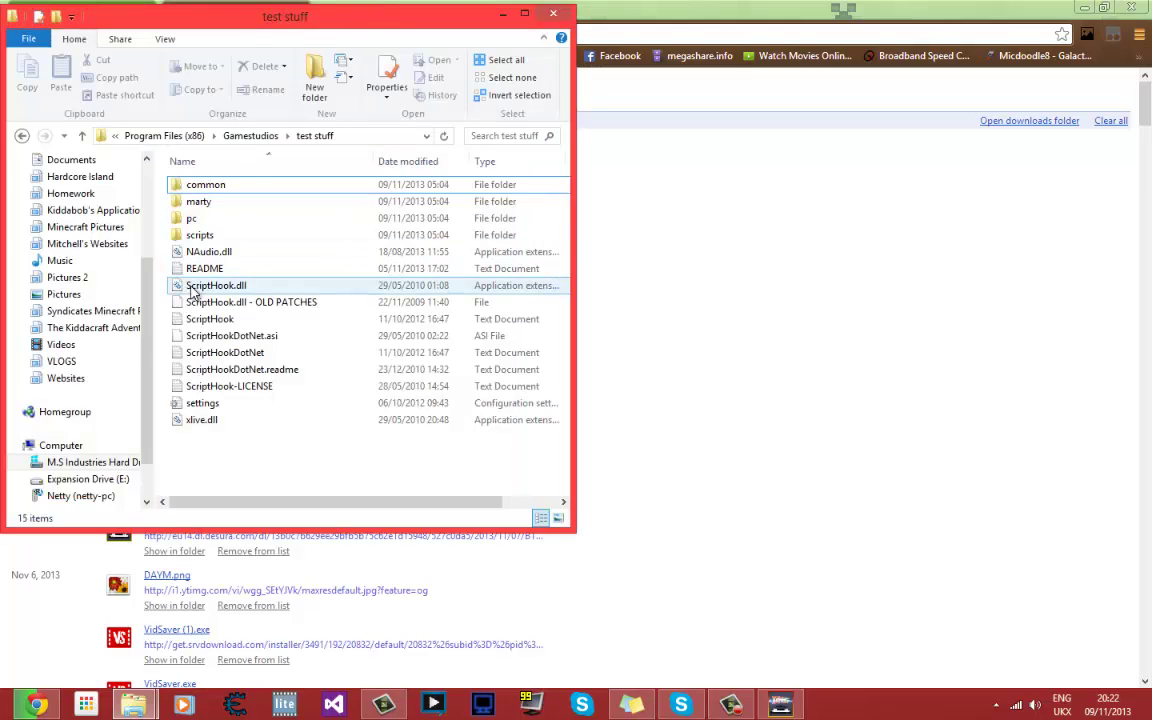
pyautogui.scroll(3, 134, 300)
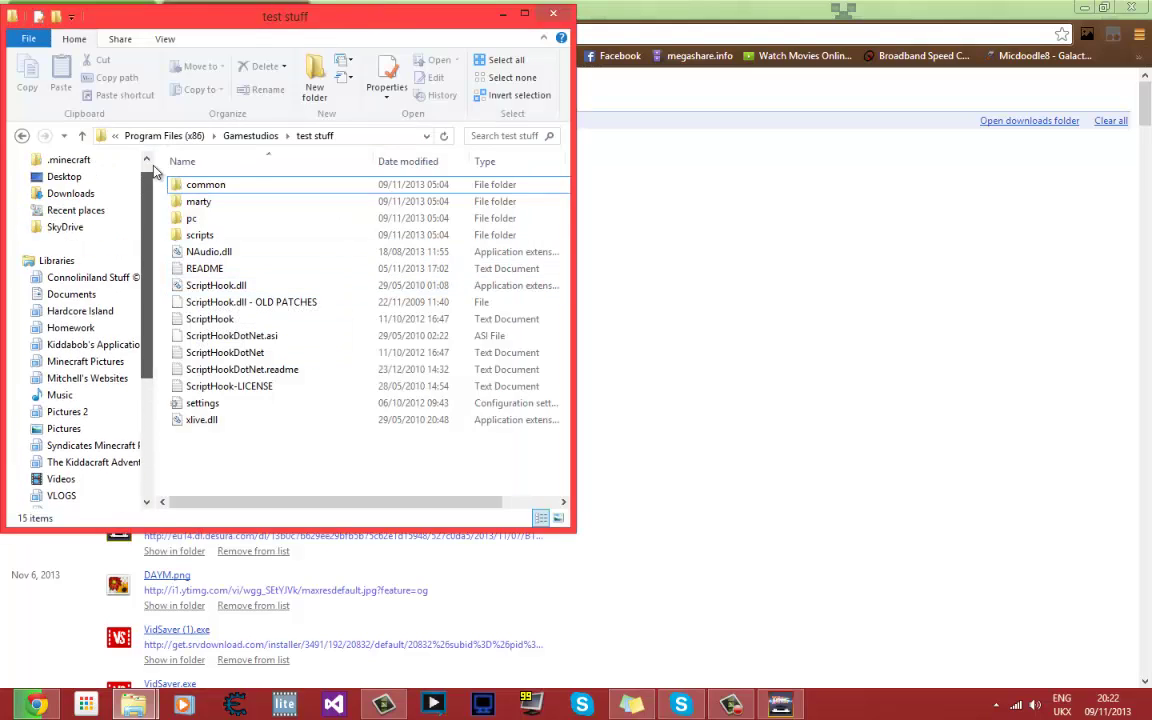
pyautogui.scroll(1, 150, 172)
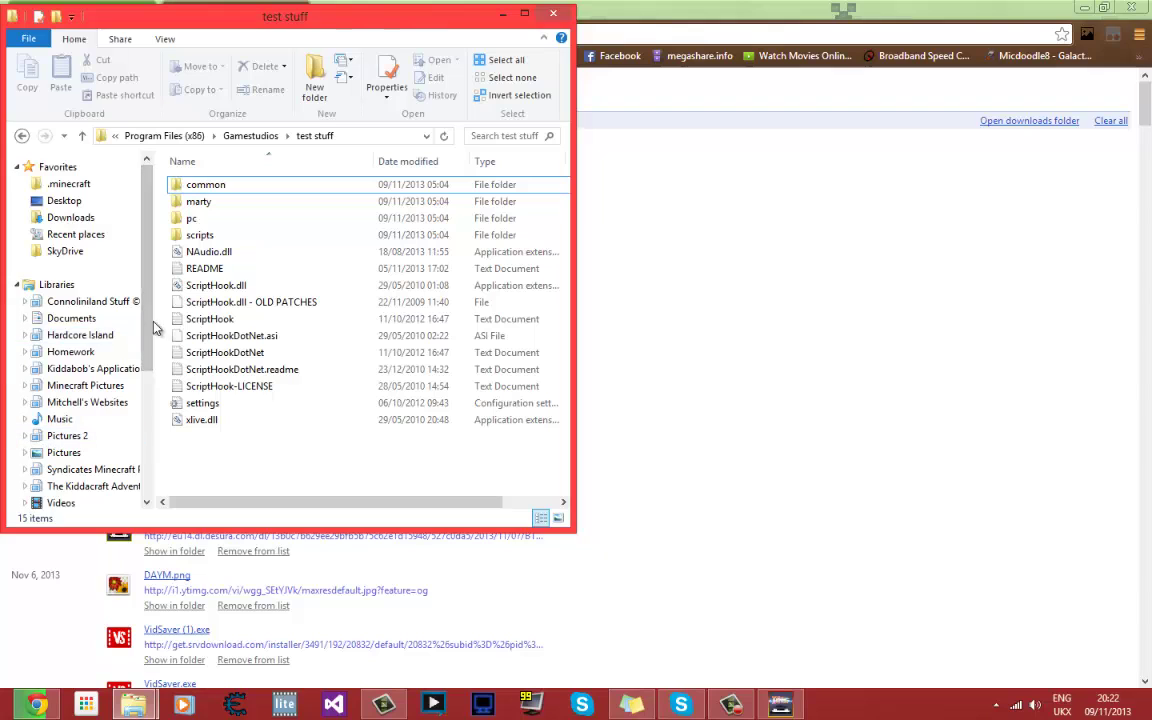
pyautogui.scroll(-4, 154, 327)
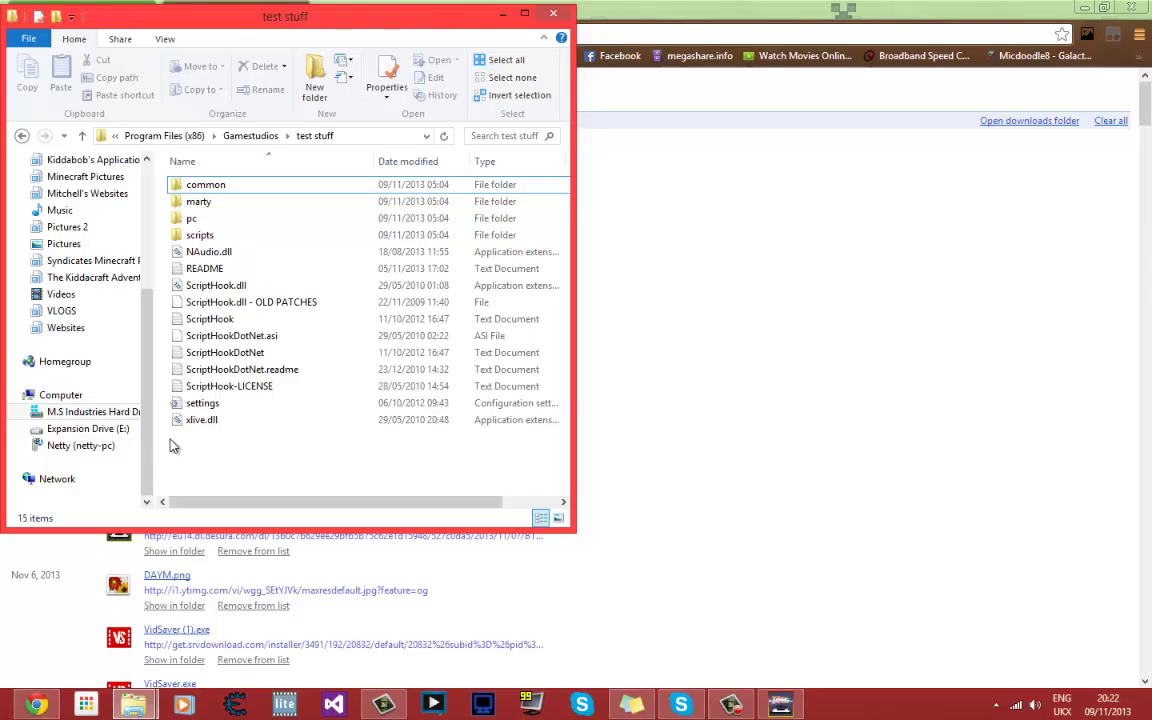
pyautogui.click(80, 400)
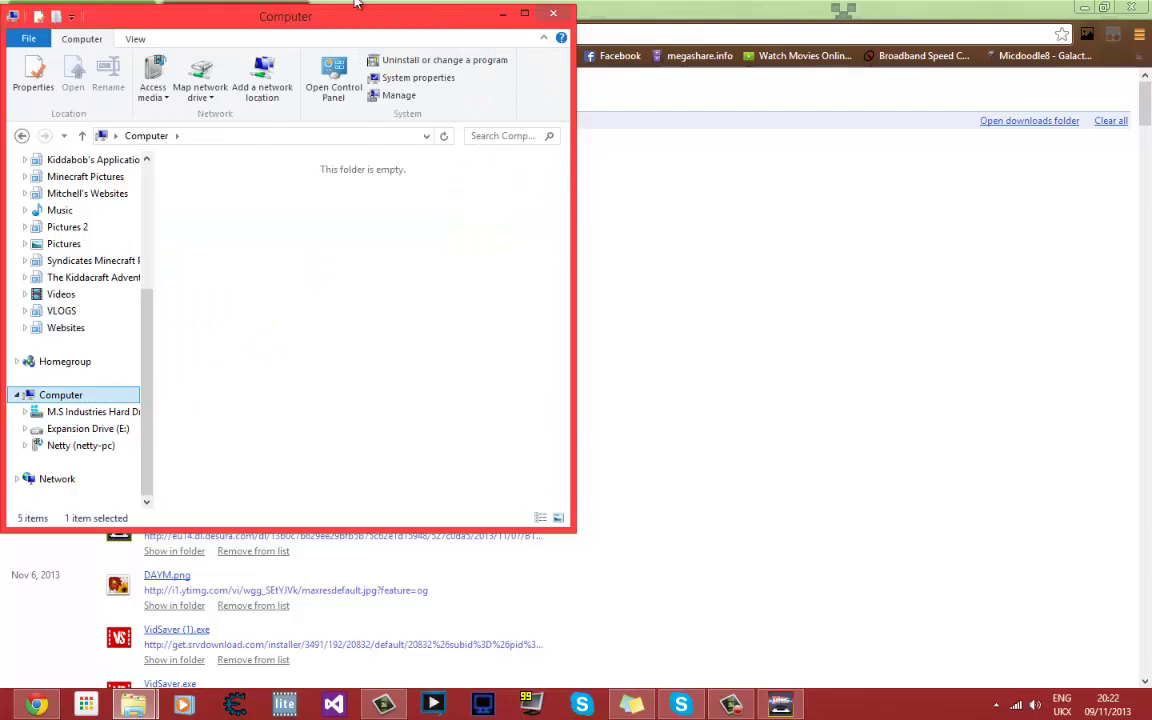
pyautogui.moveTo(746, 147); pyautogui.dragTo(790, 98)
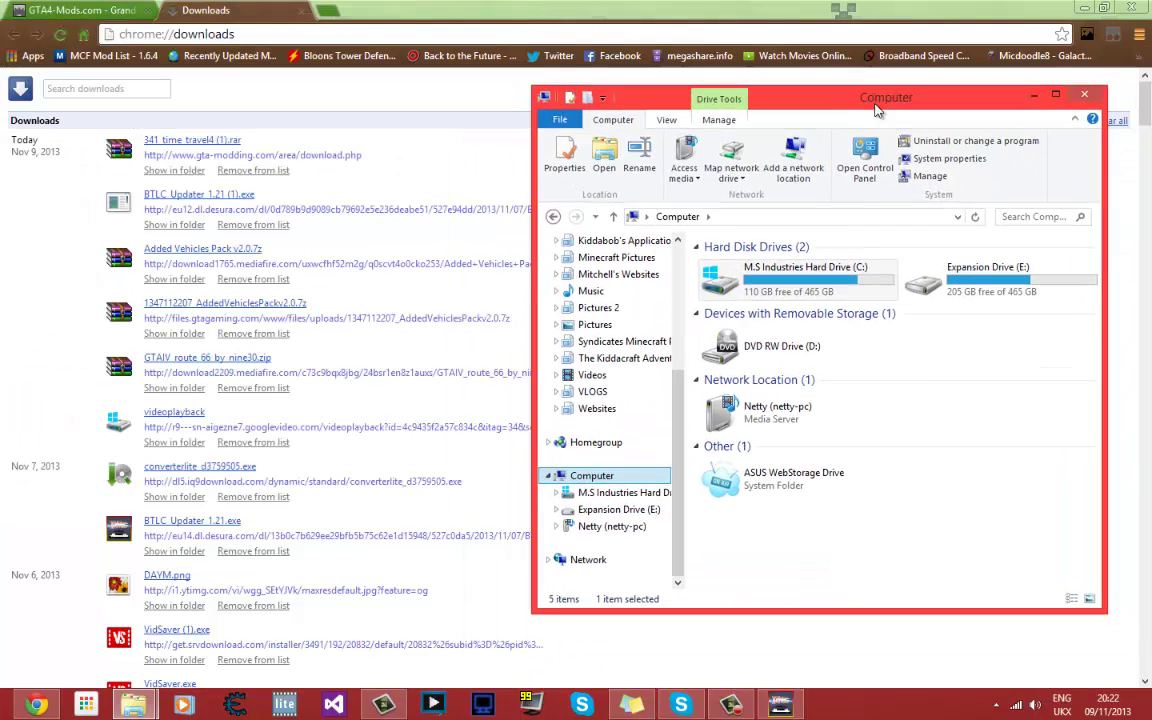
# Browse to the Grand Theft Auto IV scripts folder within Rockstar Games under Program Files (x86) on C: and locate TimeTravel.net.dll.
pyautogui.doubleClick(740, 265)
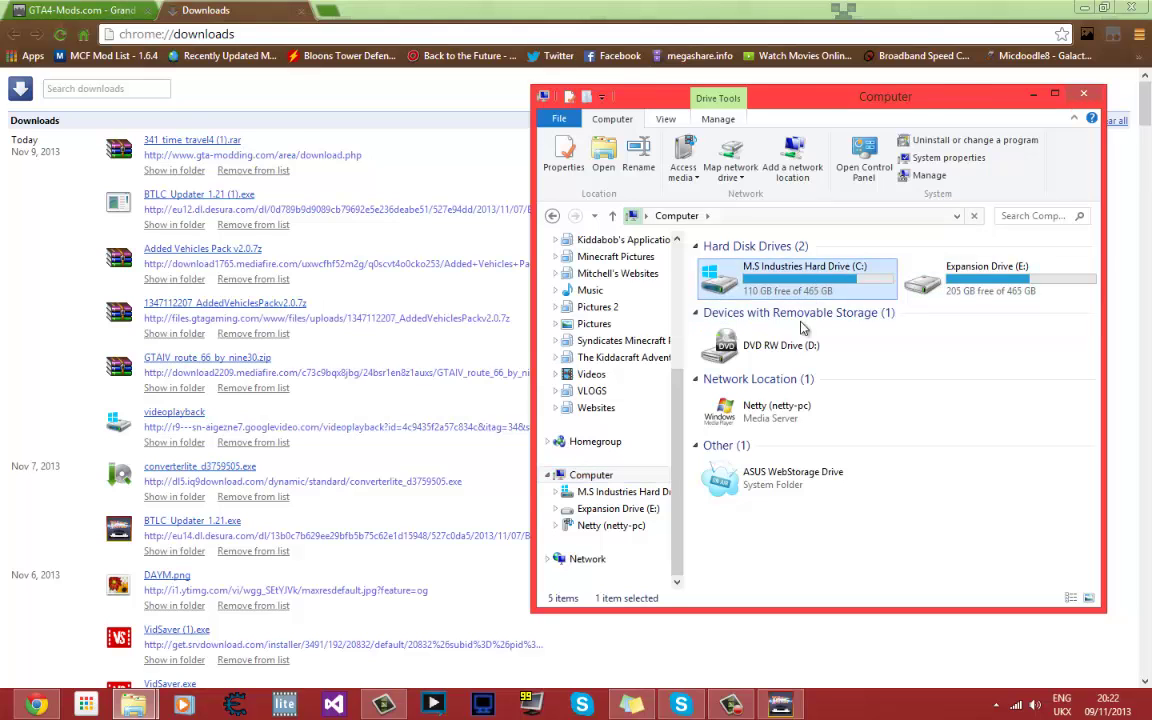
pyautogui.scroll(-8, 760, 540)
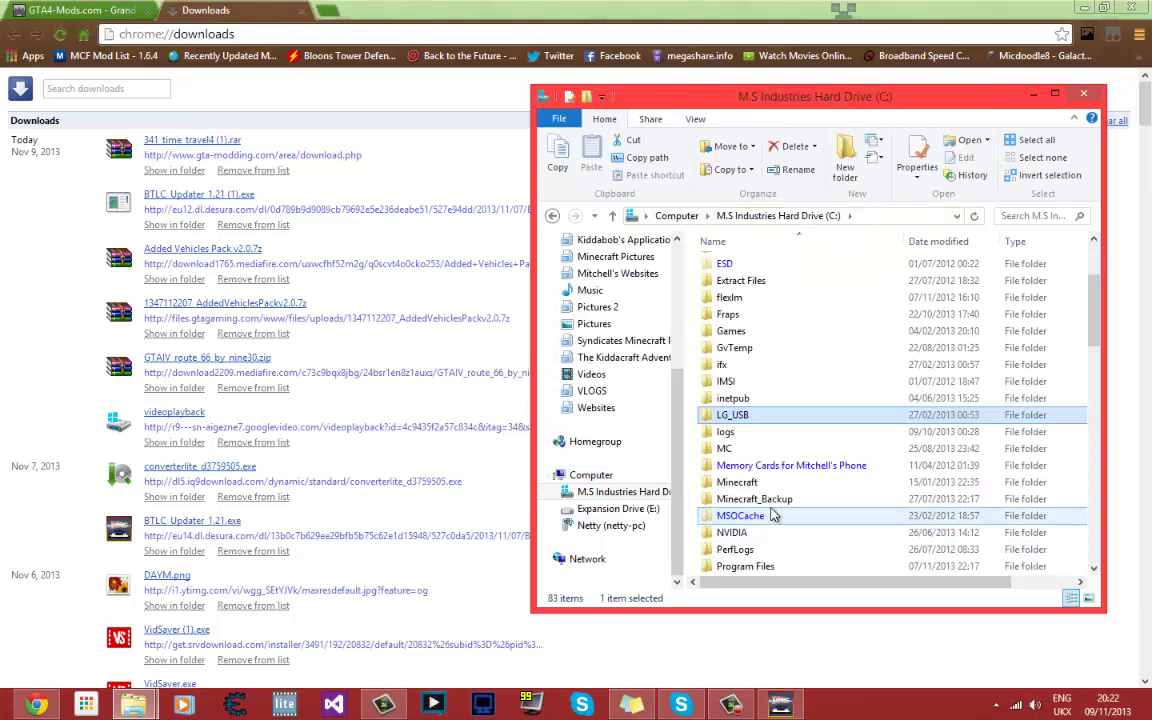
pyautogui.press('n')
pyautogui.doubleClick(770, 384)
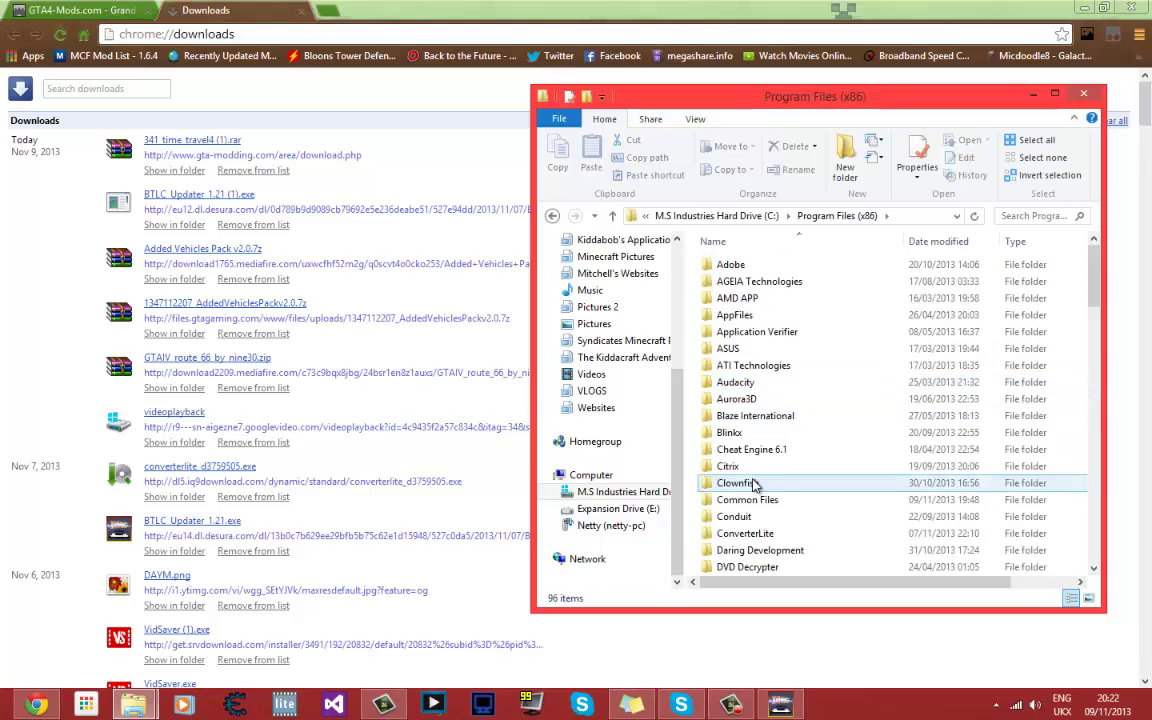
pyautogui.scroll(-10, 755, 500)
pyautogui.scroll(-5, 760, 483)
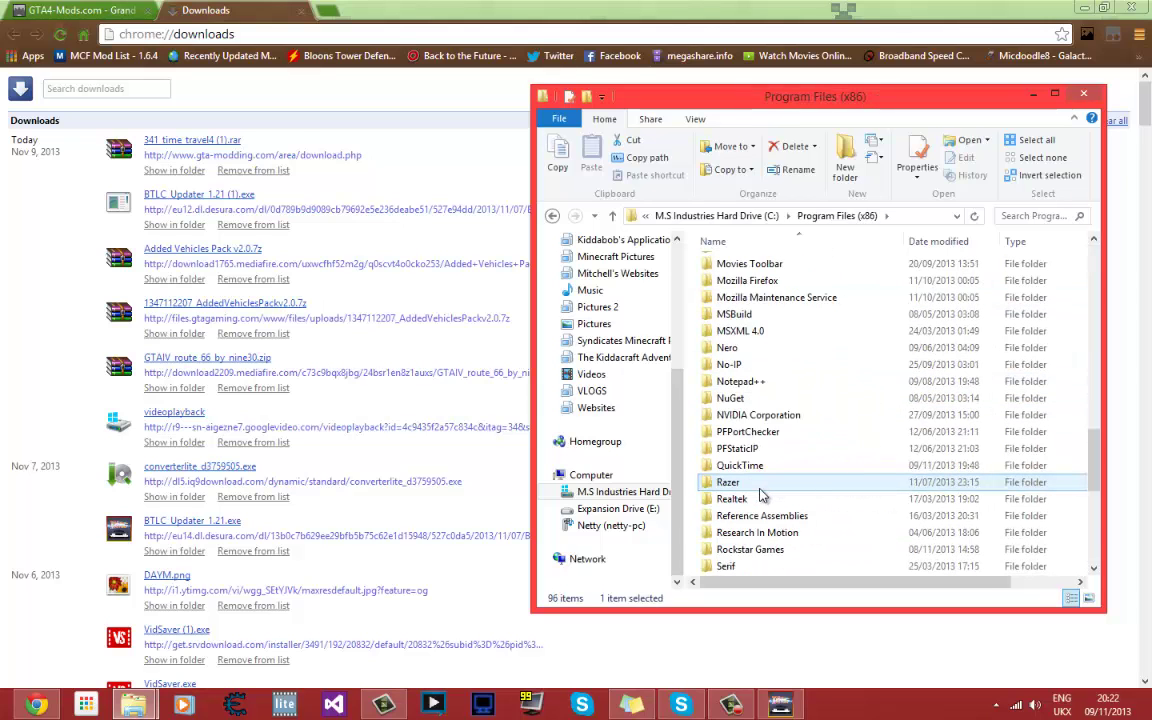
pyautogui.doubleClick(765, 470)
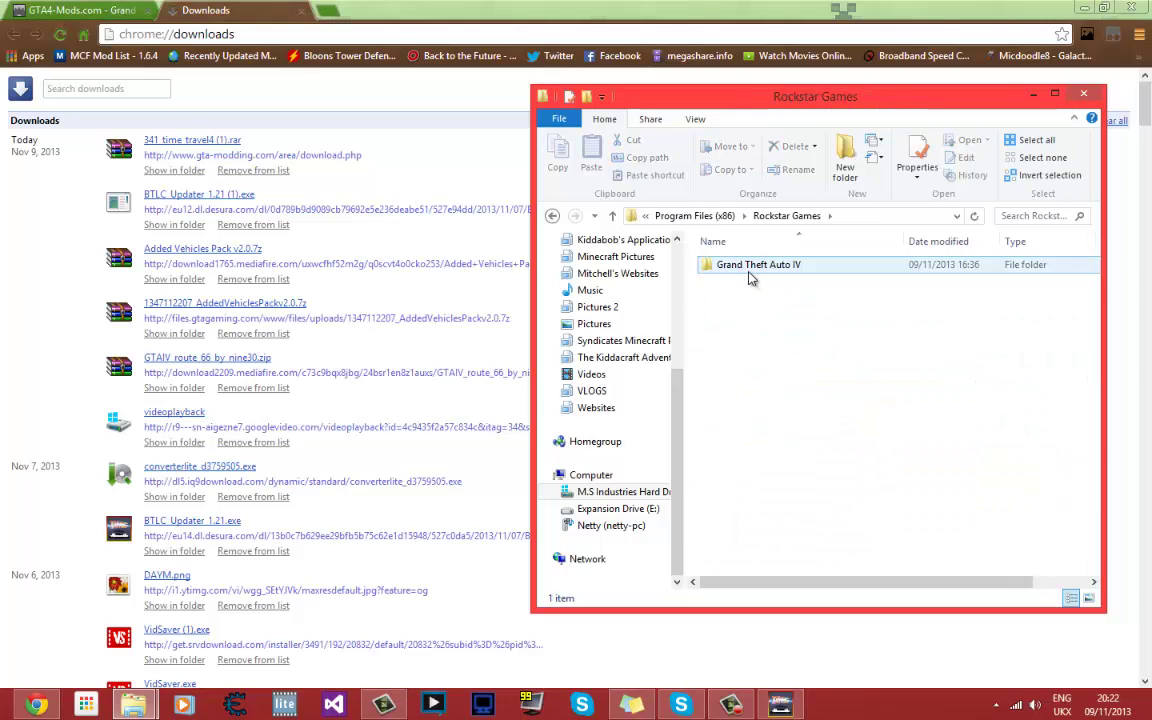
pyautogui.doubleClick(752, 266)
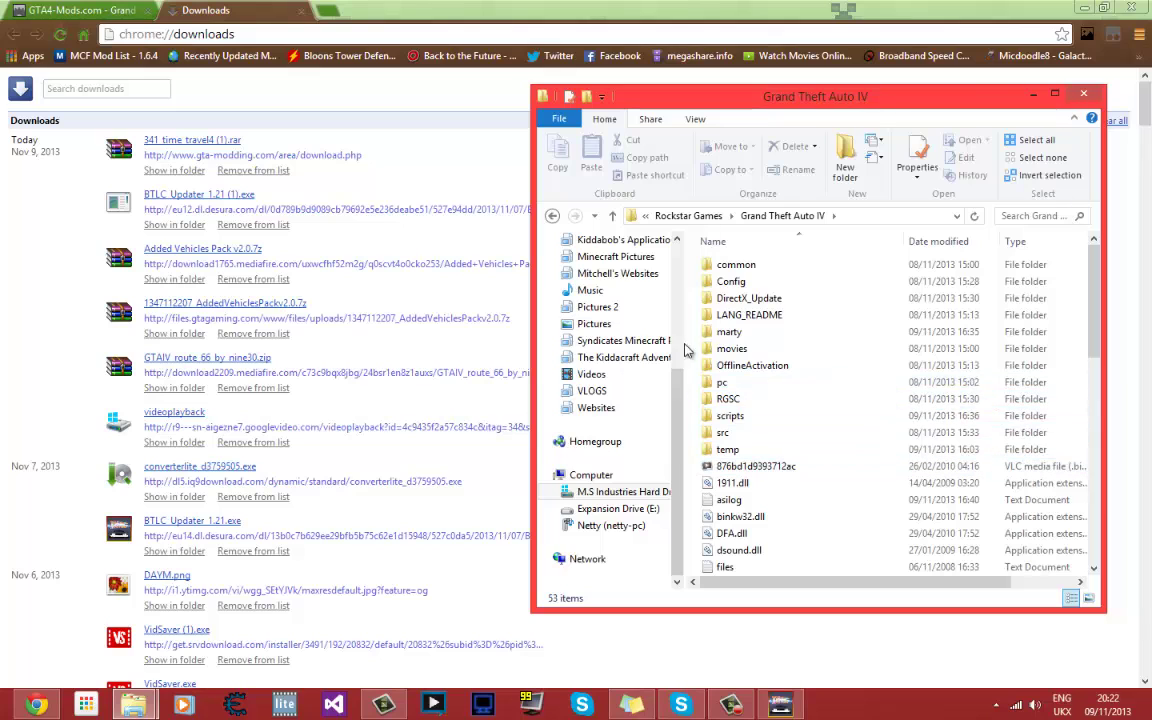
pyautogui.doubleClick(735, 415)
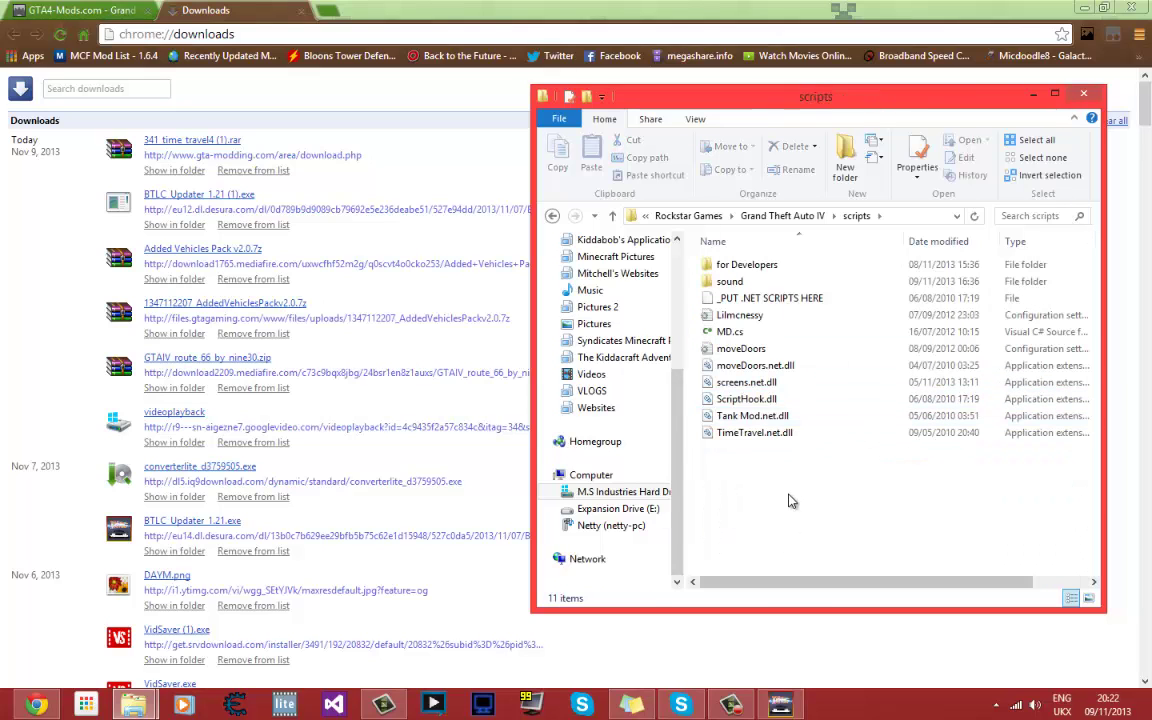
pyautogui.click(771, 432)
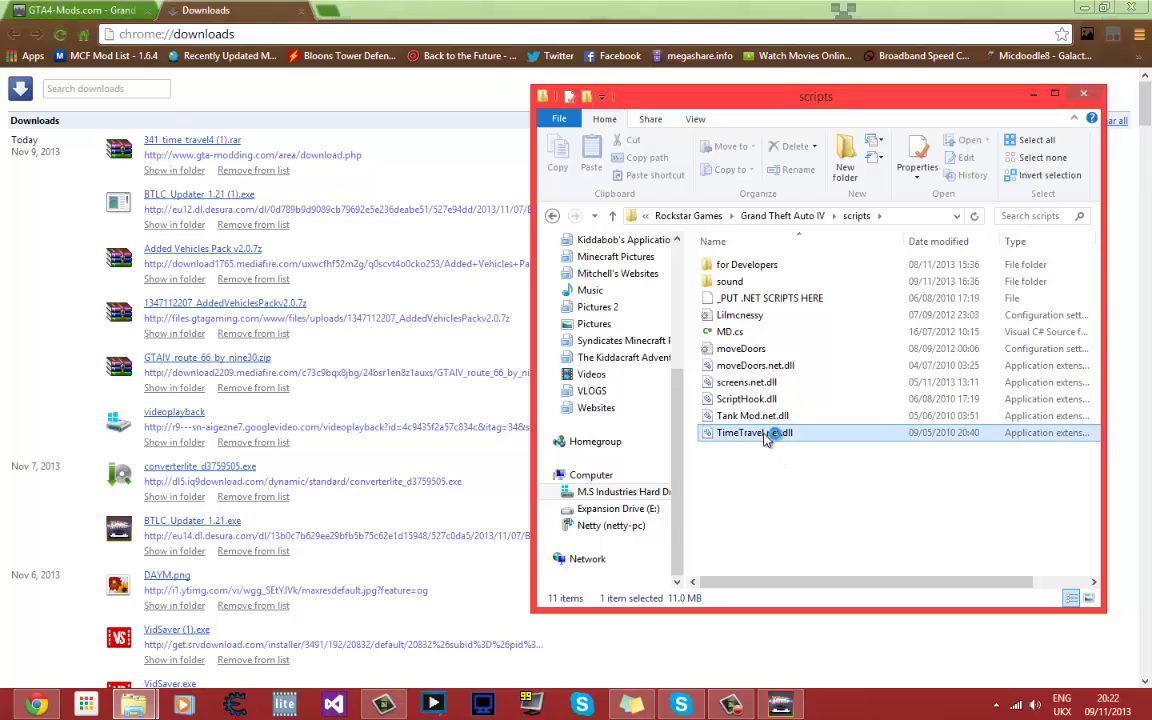
pyautogui.click(820, 491)
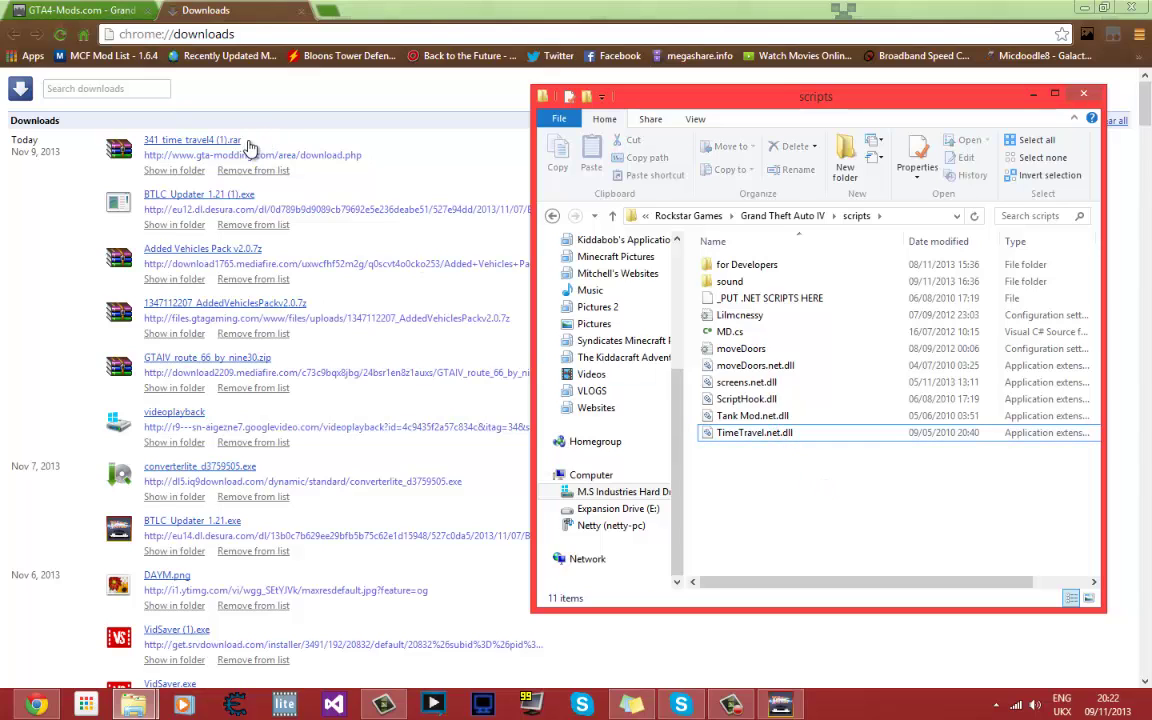
# Open the downloaded 341_time_travel4 (1).rar archive and read the installation instructions in its Readme.txt.
pyautogui.click(217, 145)
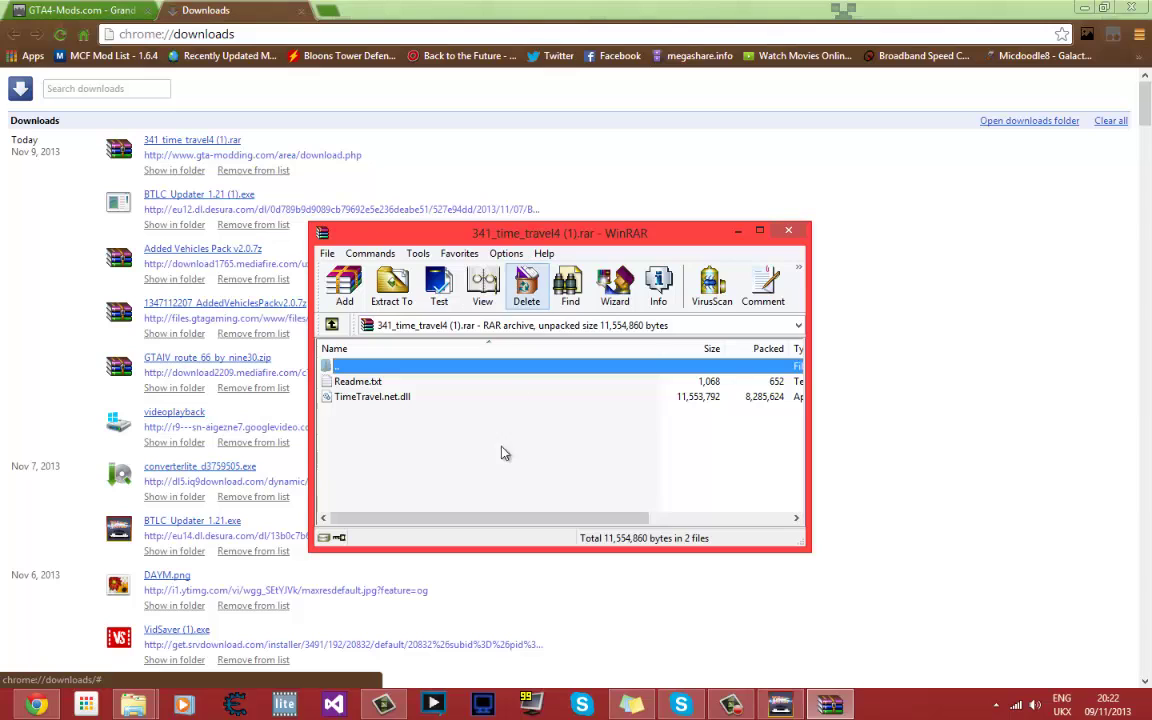
pyautogui.click(366, 383)
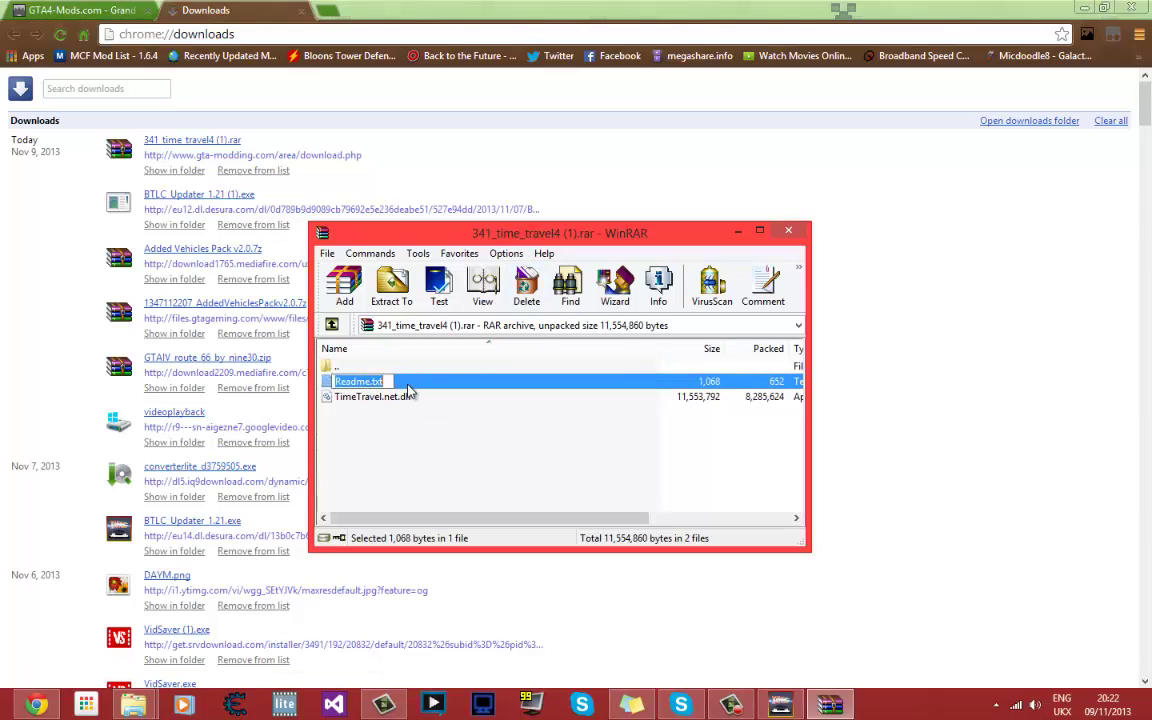
pyautogui.press('Return')
pyautogui.scroll(-2, 291, 483)
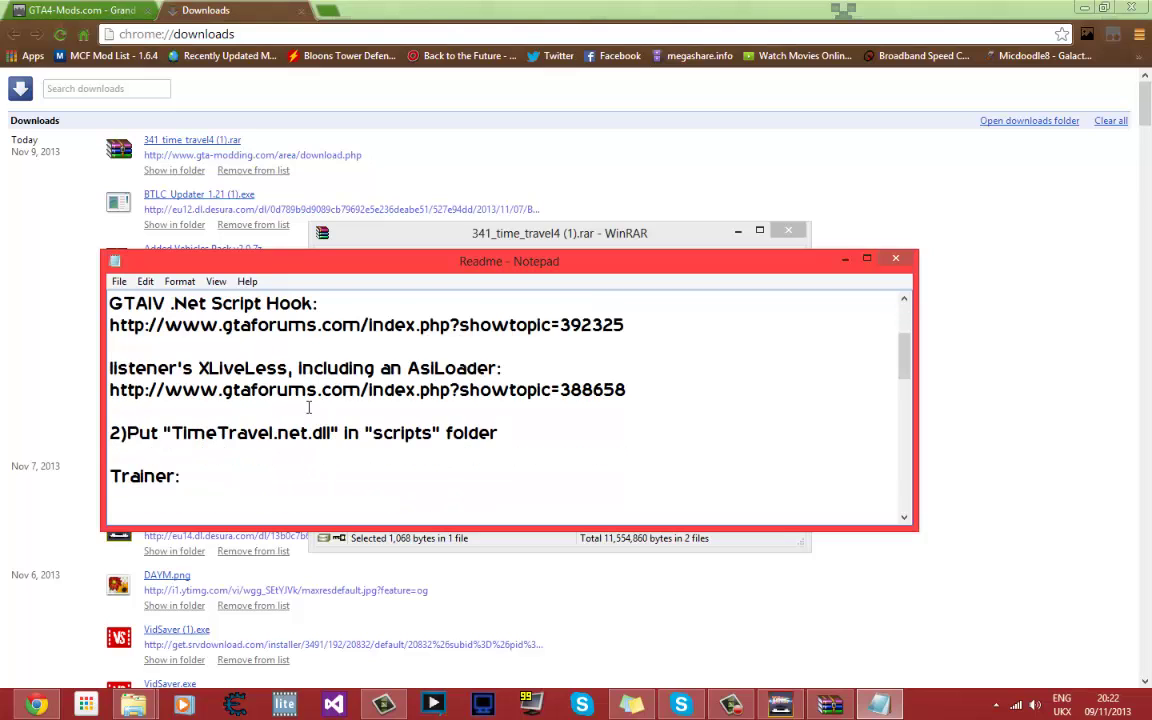
pyautogui.click(340, 433)
pyautogui.scroll(-1, 358, 434)
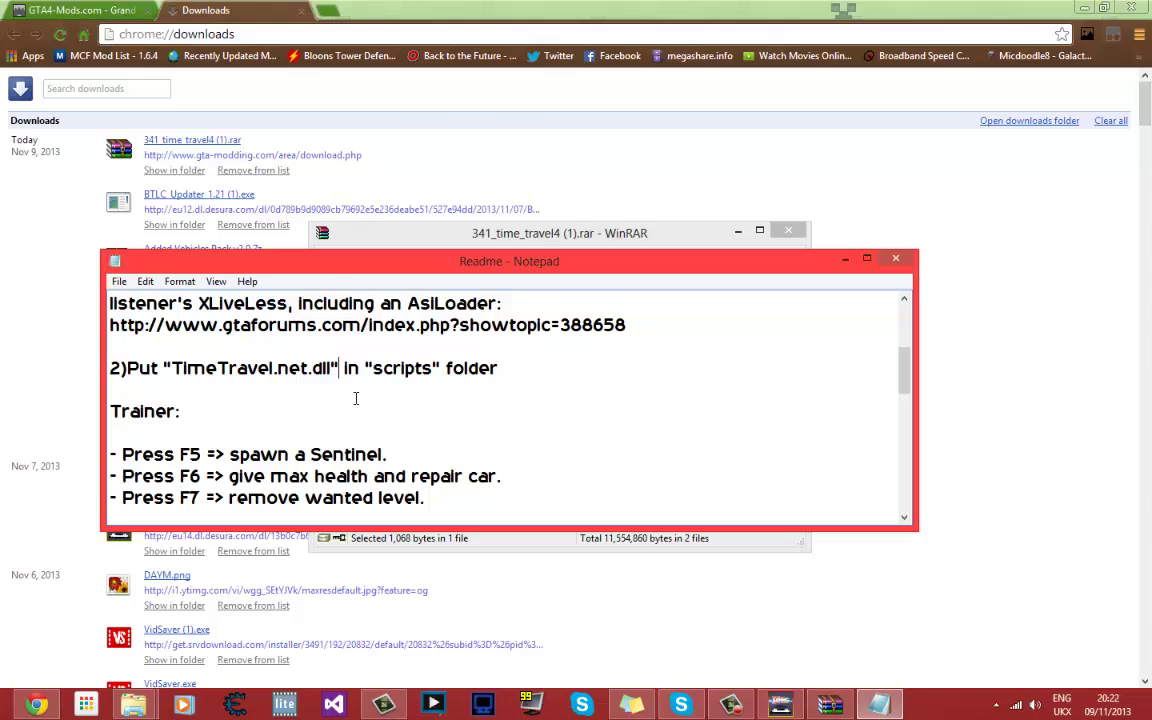
# Read the Trainer and Time Travel key controls in the readme.
pyautogui.scroll(-1, 356, 405)
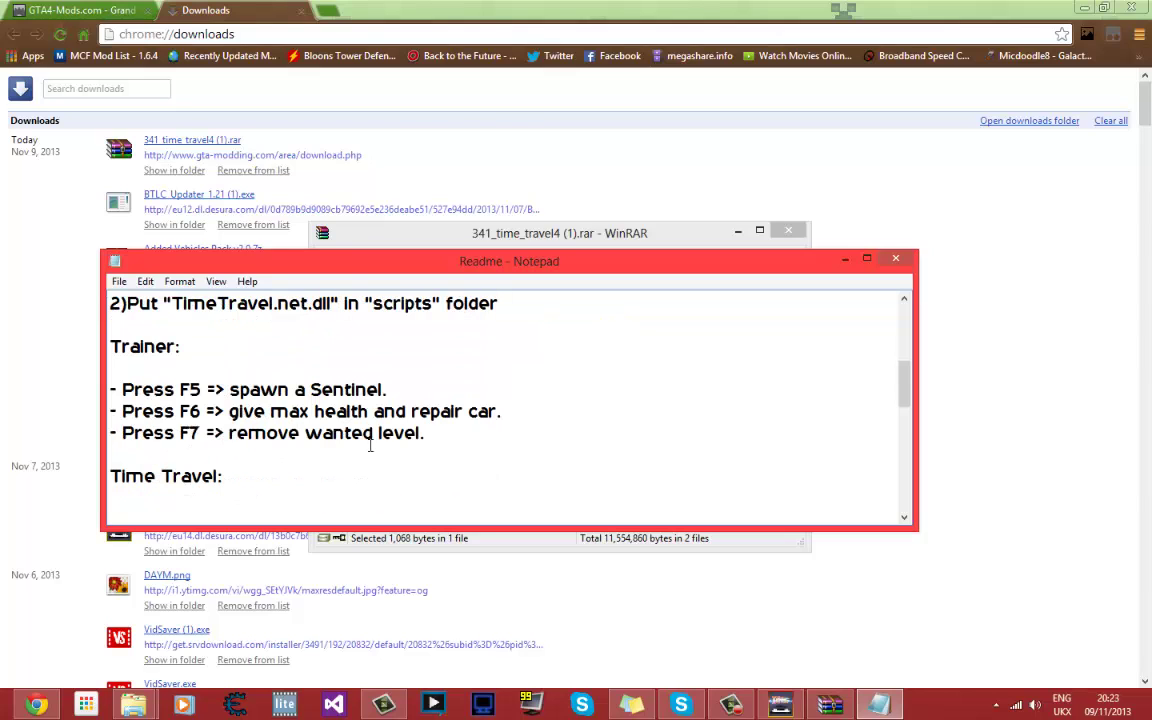
pyautogui.moveTo(205, 433); pyautogui.dragTo(216, 433)
pyautogui.click(309, 432)
pyautogui.scroll(-3, 466, 440)
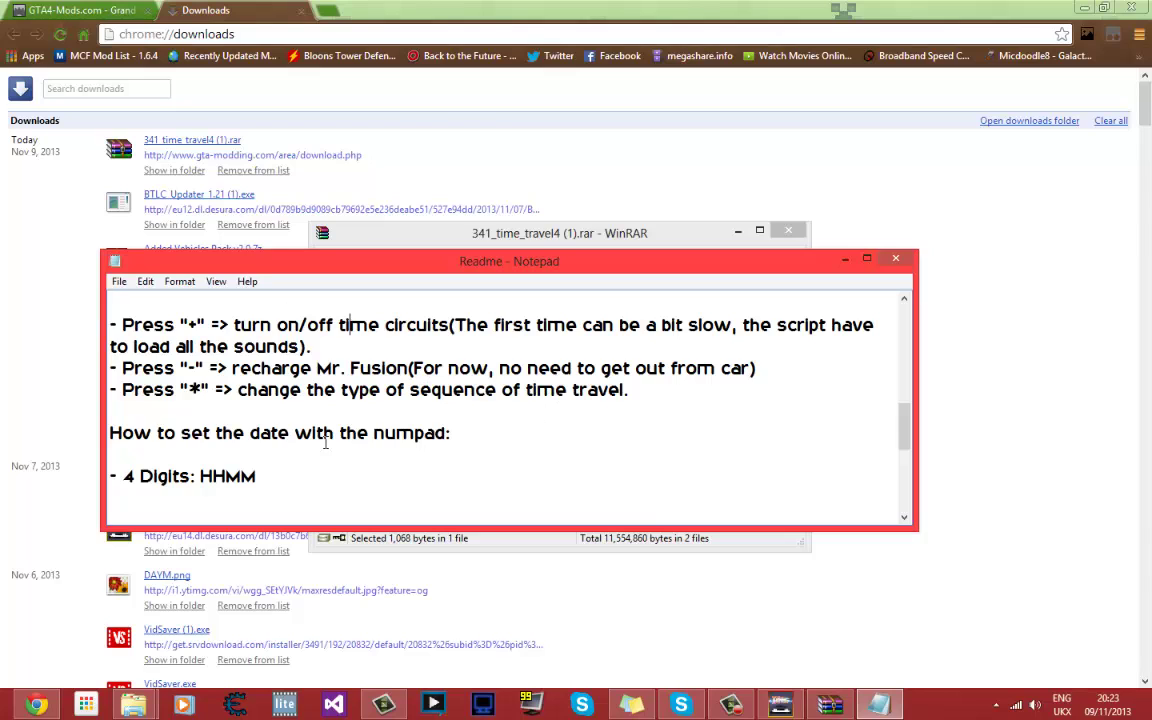
# Examine the readme's numpad date formats for 4, 8 and 12 digits, through to the credits.
pyautogui.scroll(-3, 181, 440)
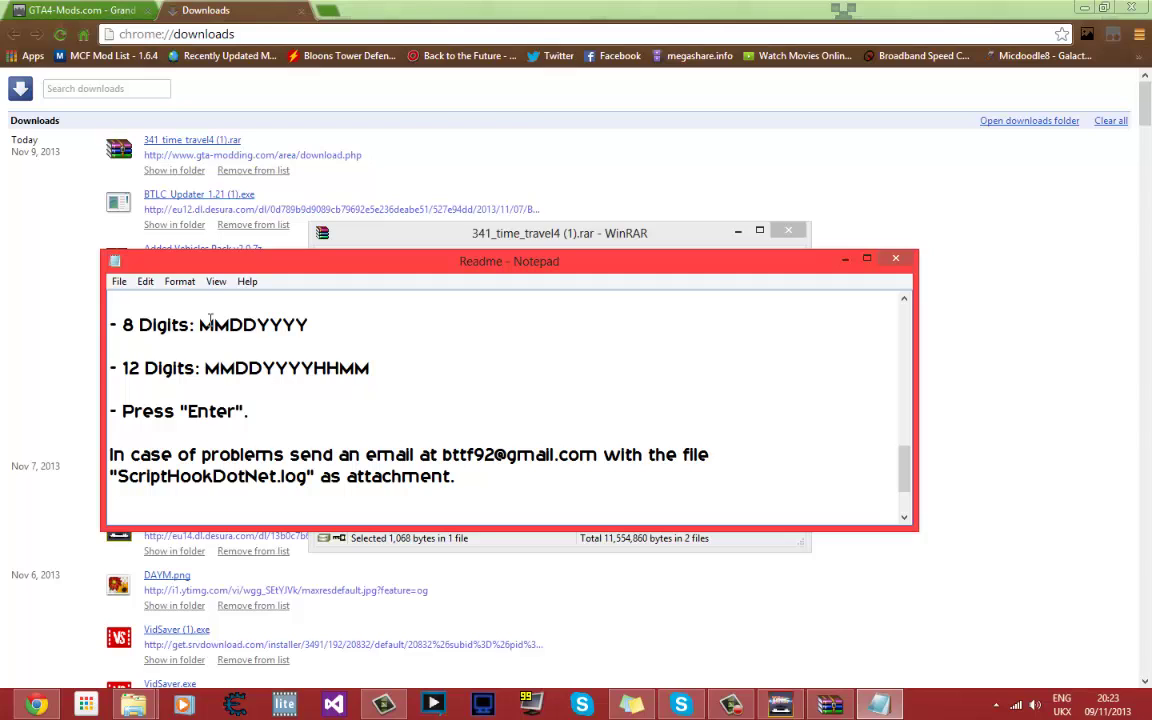
pyautogui.moveTo(200, 324); pyautogui.dragTo(307, 324)
pyautogui.click(293, 322)
pyautogui.scroll(1, 253, 391)
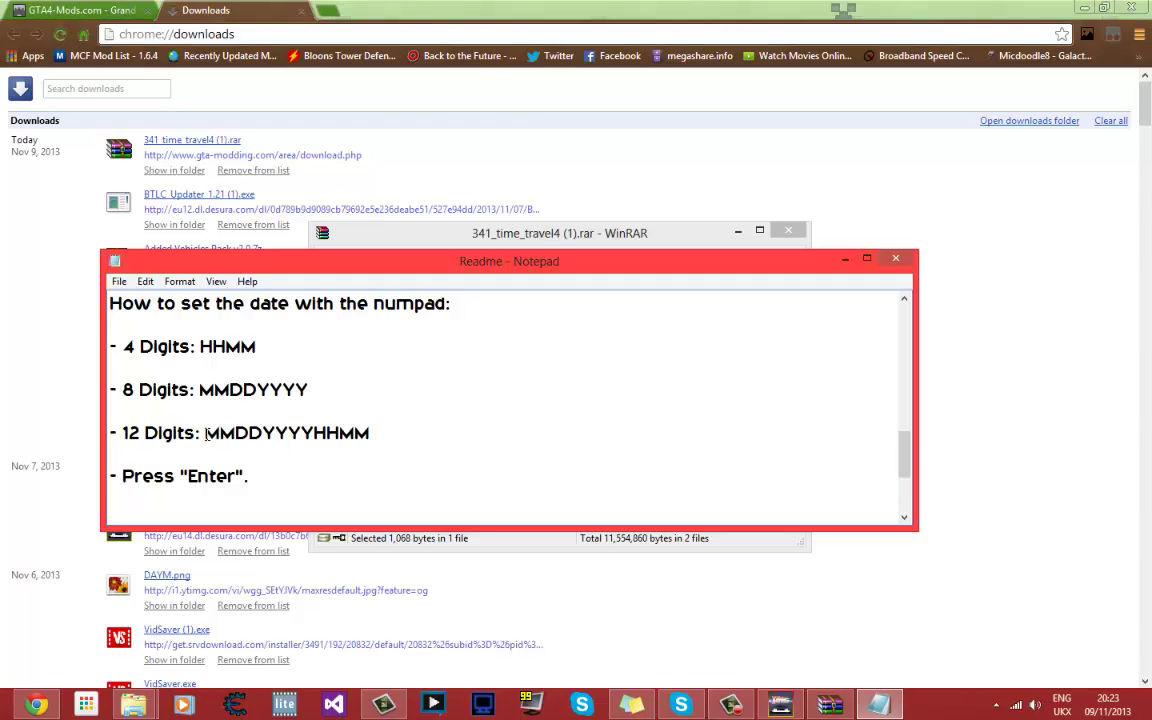
pyautogui.moveTo(205, 433)
pyautogui.mouseDown()
pyautogui.moveTo(330, 436)
pyautogui.moveTo(206, 435)
pyautogui.mouseUp()
pyautogui.click(300, 433)
pyautogui.scroll(-2, 390, 470)
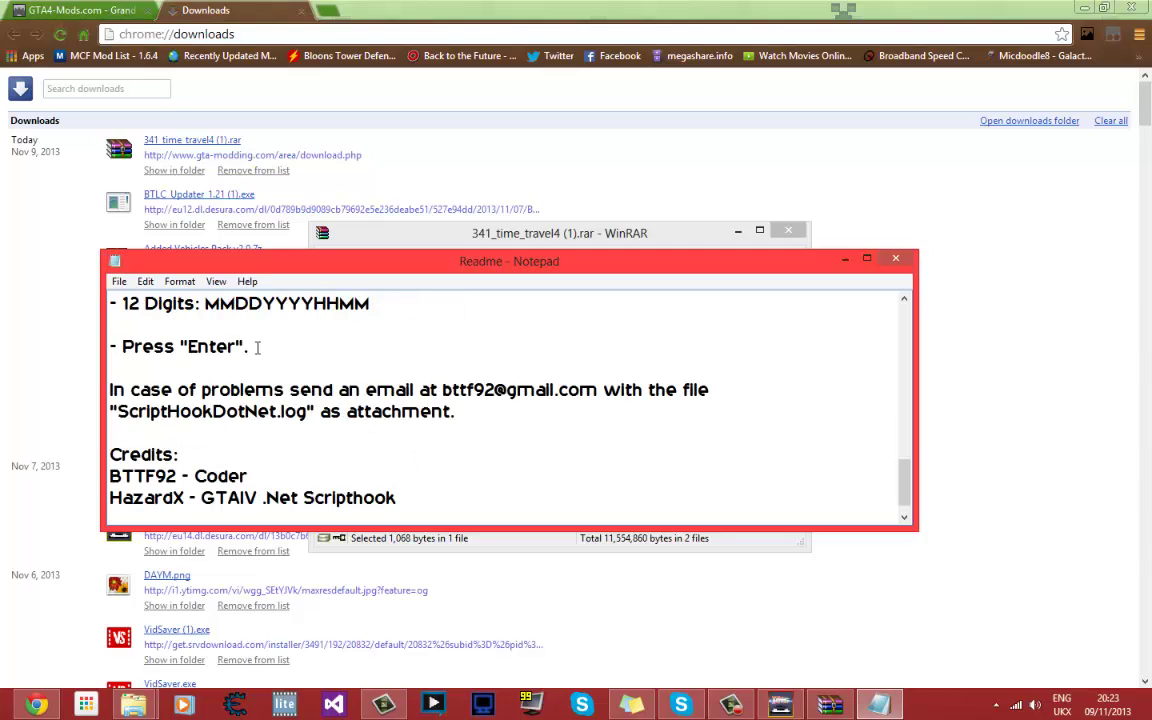
pyautogui.scroll(-1, 760, 380)
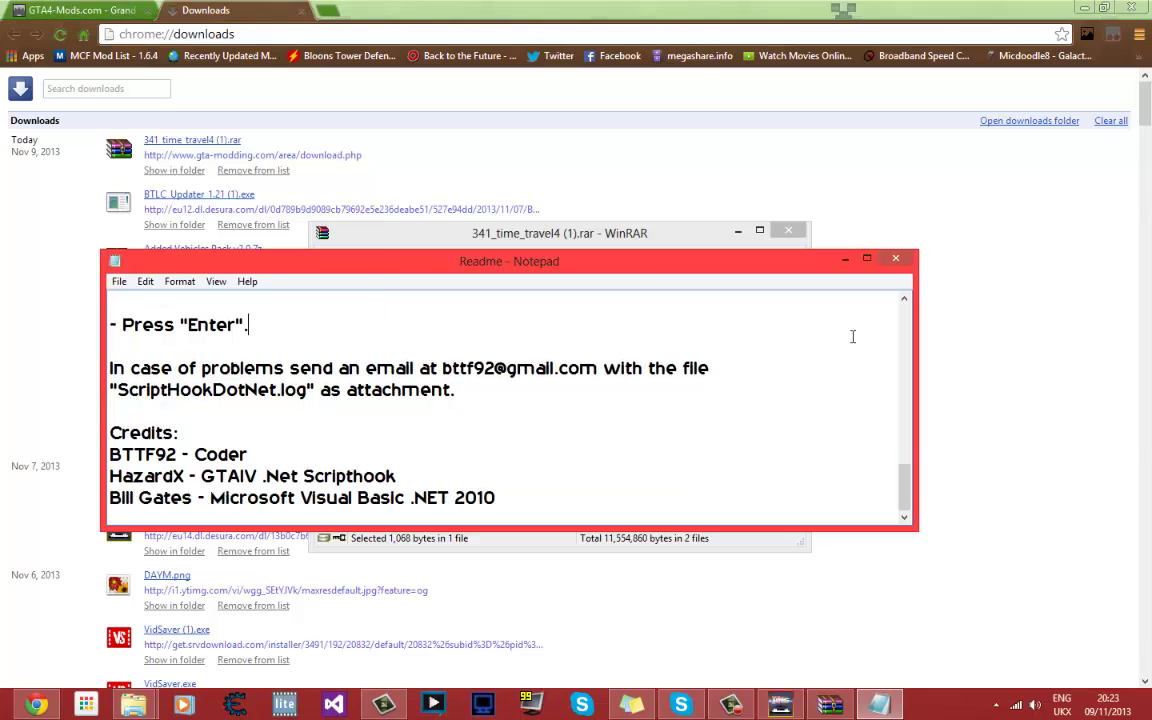
# Close the readme, highlight TimeTravel.net.dll in the archive, and close the archive window.
pyautogui.click(895, 258)
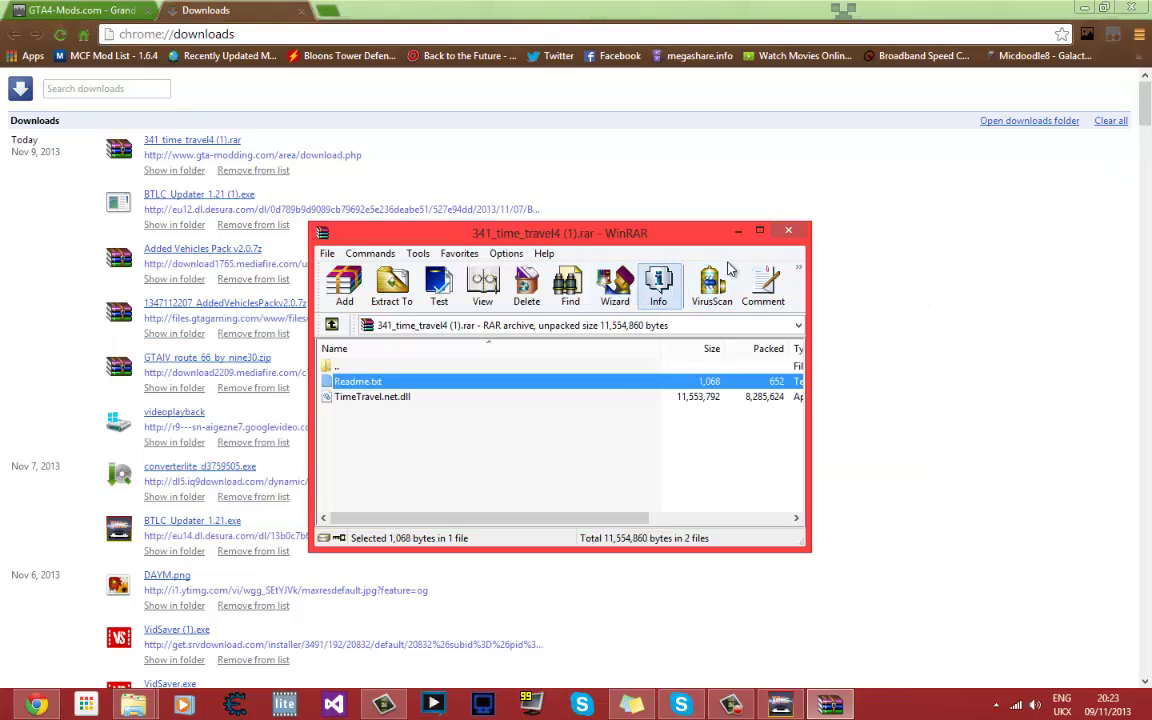
pyautogui.click(418, 397)
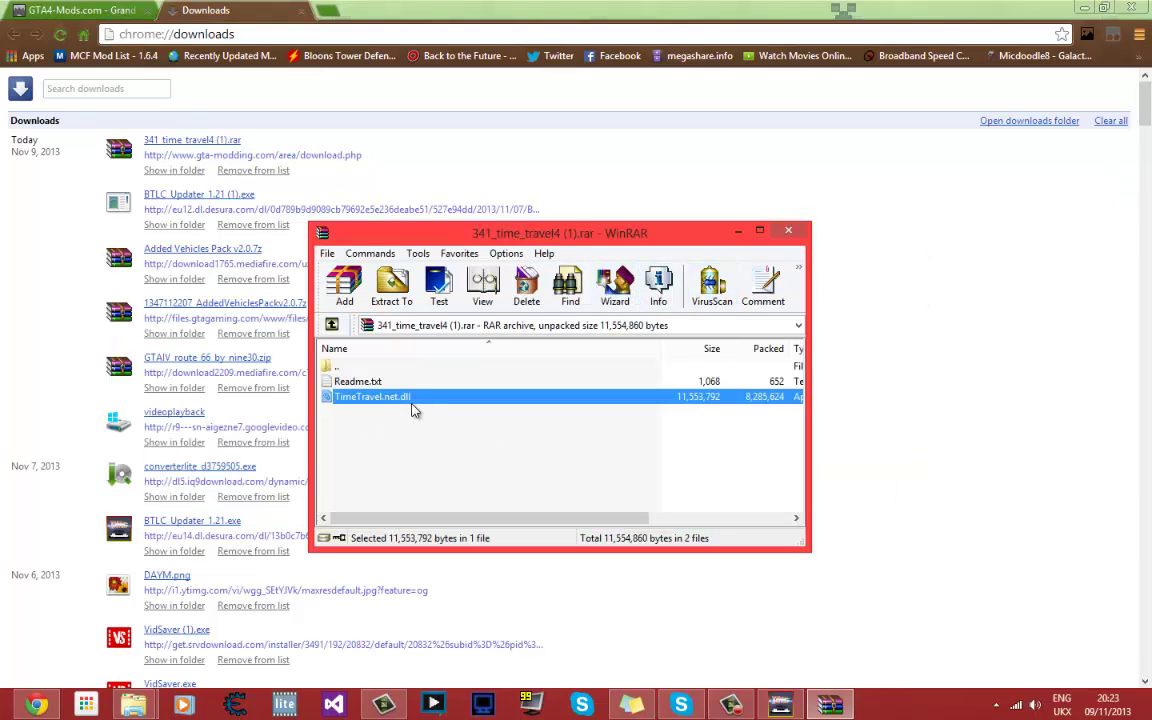
pyautogui.click(788, 232)
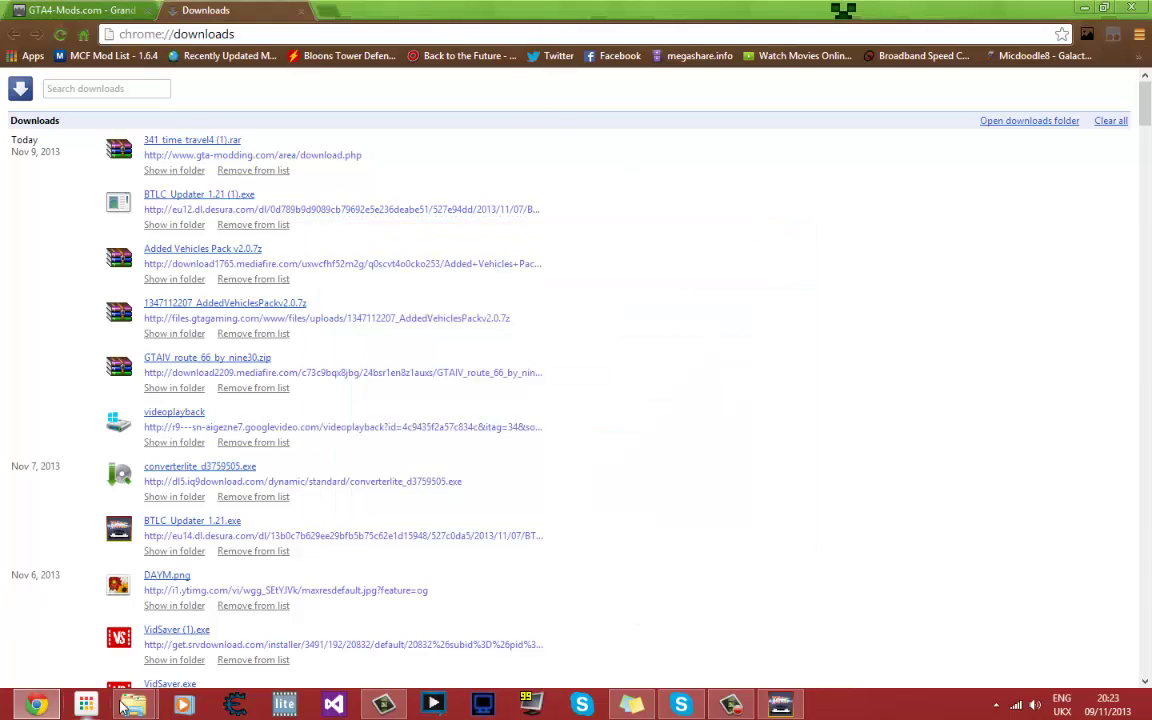
# Switch to File Explorer's scripts folder window to check the folder, and close that window.
pyautogui.moveTo(133, 705)
pyautogui.click(138, 562)
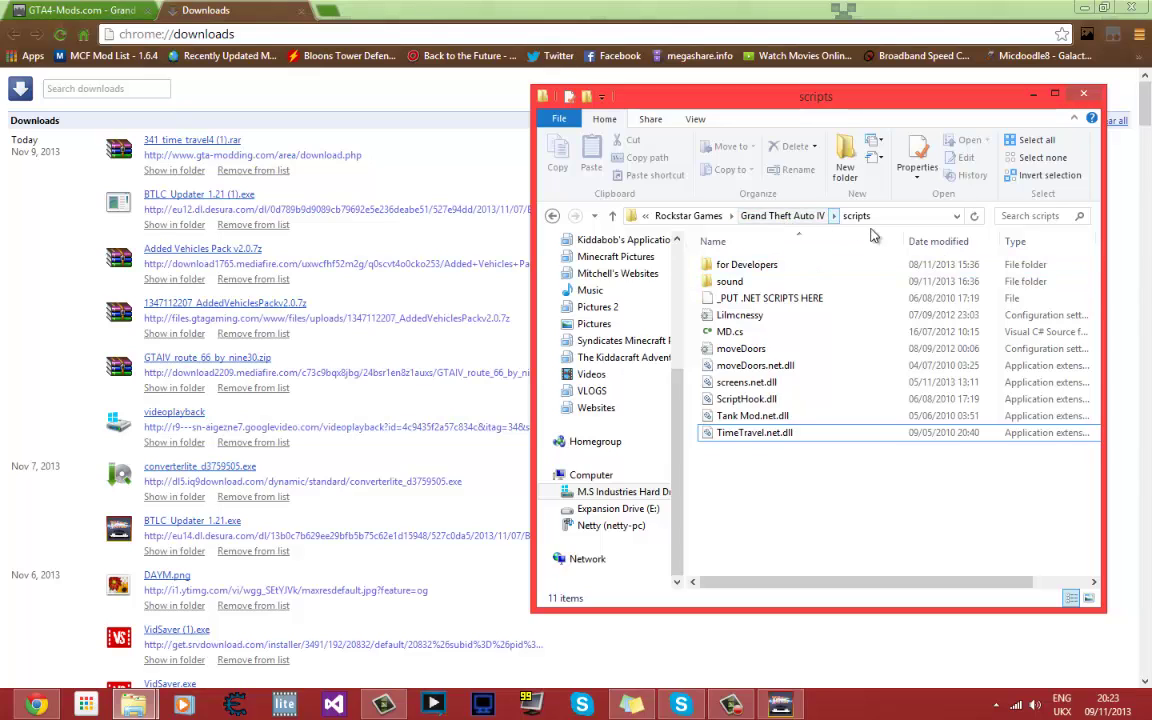
pyautogui.click(1085, 94)
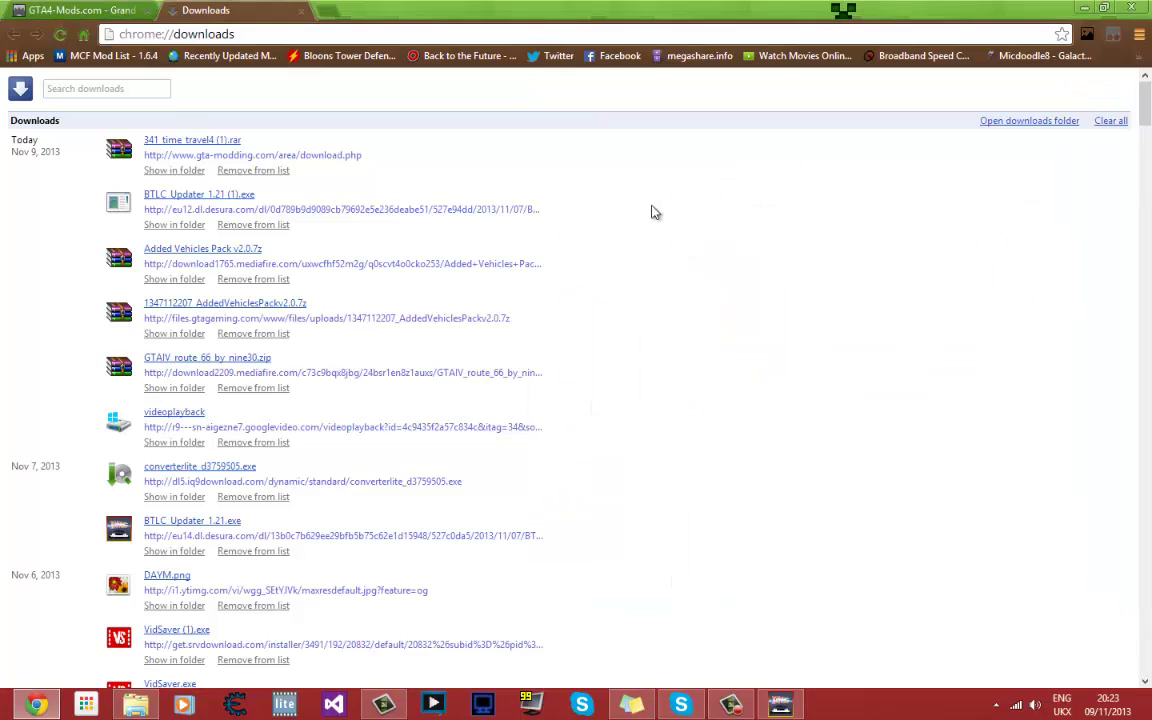
# Close the browser's Downloads page and restore the browser from full screen to a smaller window.
pyautogui.click(301, 10)
pyautogui.doubleClick(316, 20)
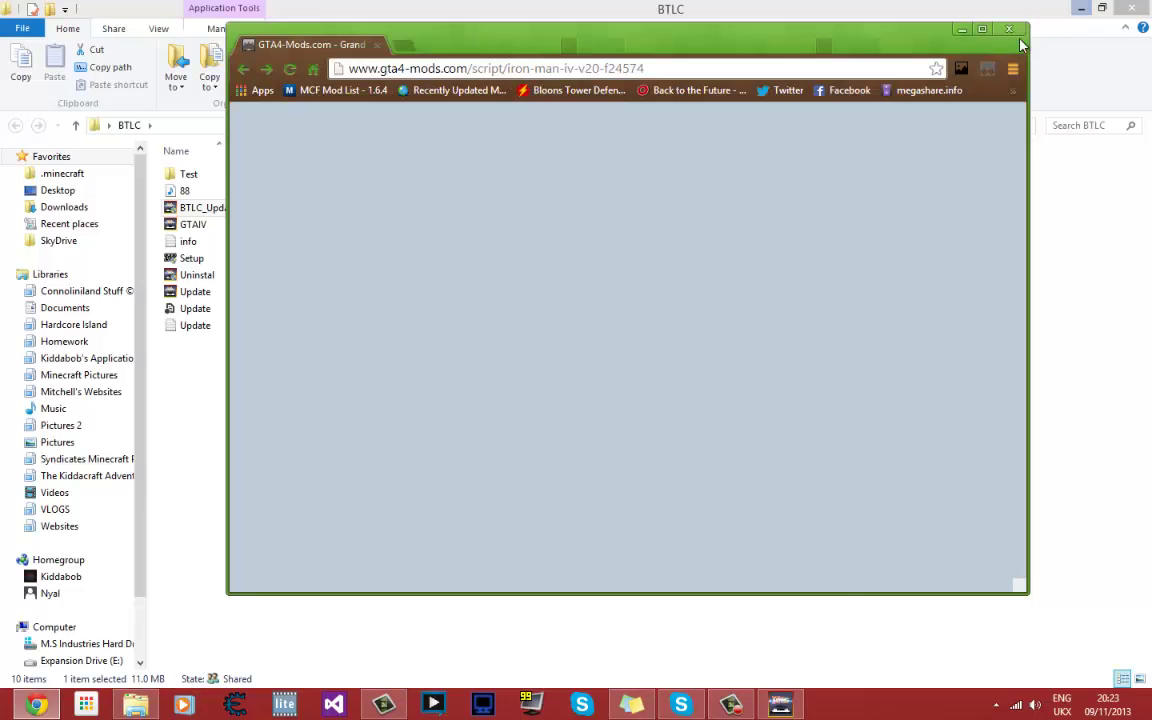